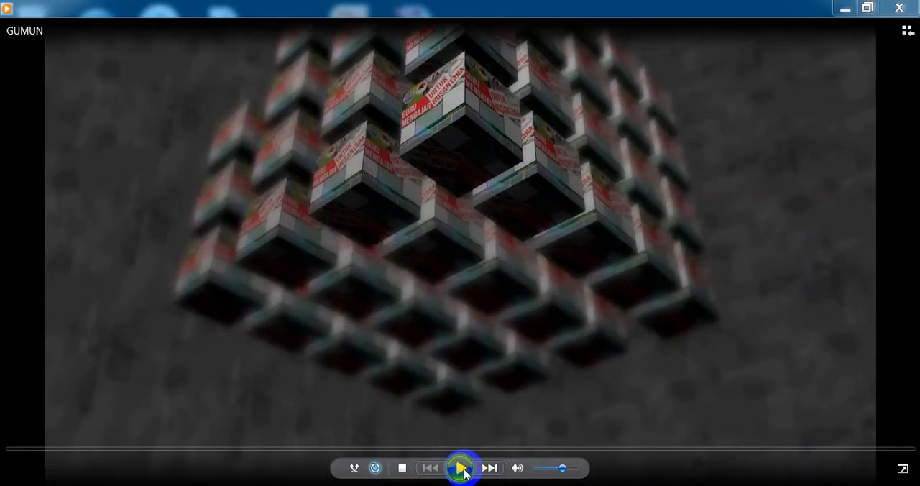
pyautogui.click(460, 469)
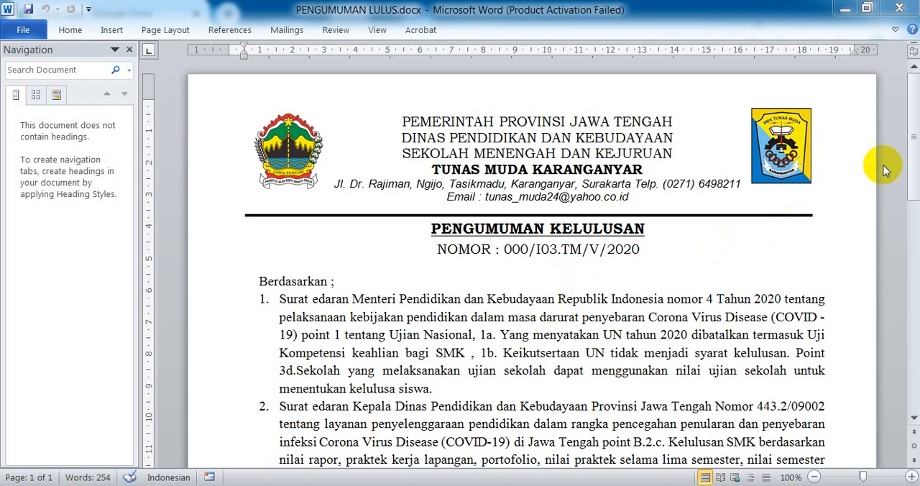
# - Enter XII as the value of the Kelas/Komp. Keahlian line in the student data of the graduation announcement
pyautogui.click(916, 156)
pyautogui.moveTo(916, 156); pyautogui.dragTo(915, 244)
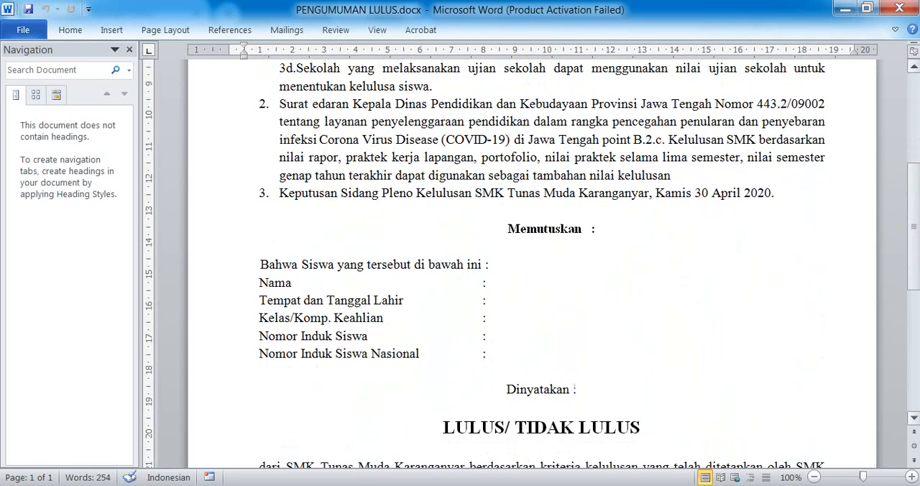
pyautogui.click(496, 320)
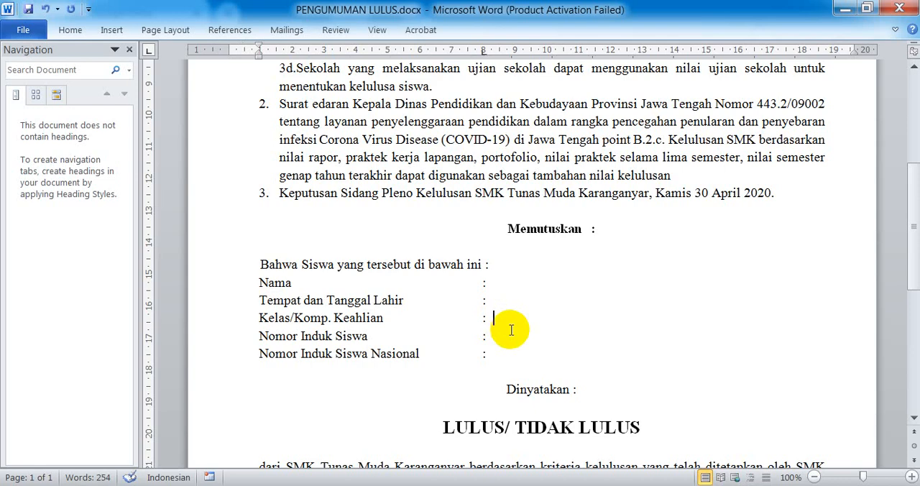
pyautogui.write('x')
pyautogui.press('BackSpace')
pyautogui.write('XII')
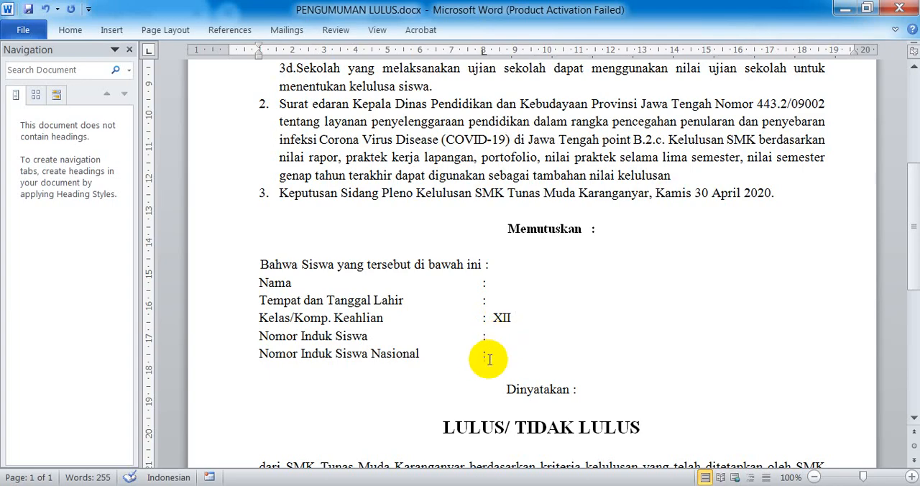
# - Examine the graduation announcement from the letterhead through the student data and the LULUS/ TIDAK LULUS decision to the signature block
pyautogui.scroll(-2, 499, 357)
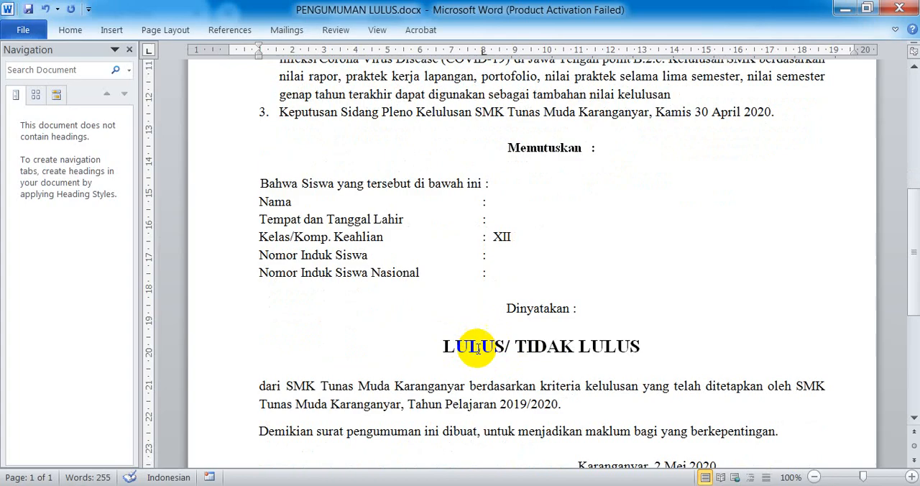
pyautogui.scroll(-1, 476, 353)
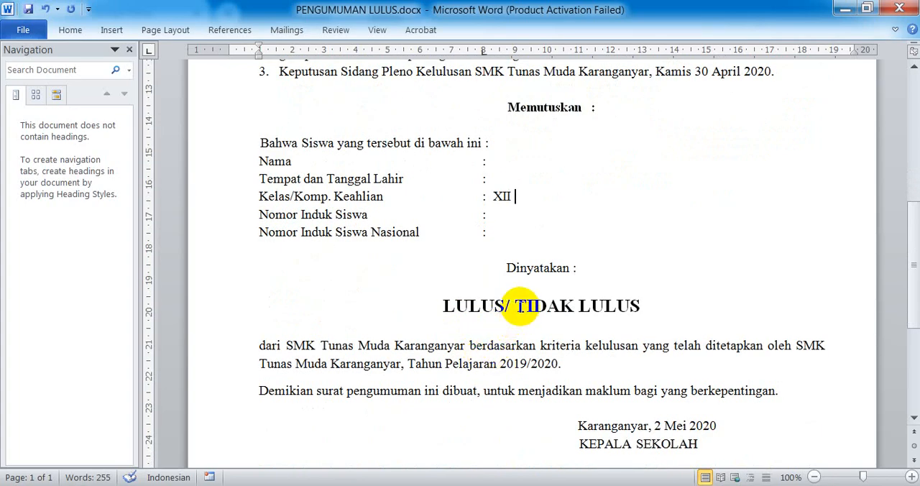
pyautogui.scroll(1, 521, 309)
pyautogui.scroll(1, 521, 302)
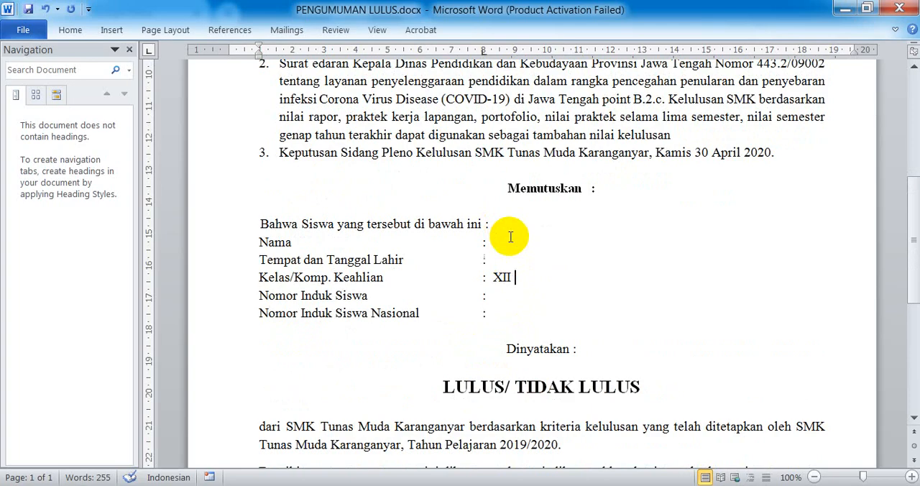
pyautogui.scroll(-3, 510, 236)
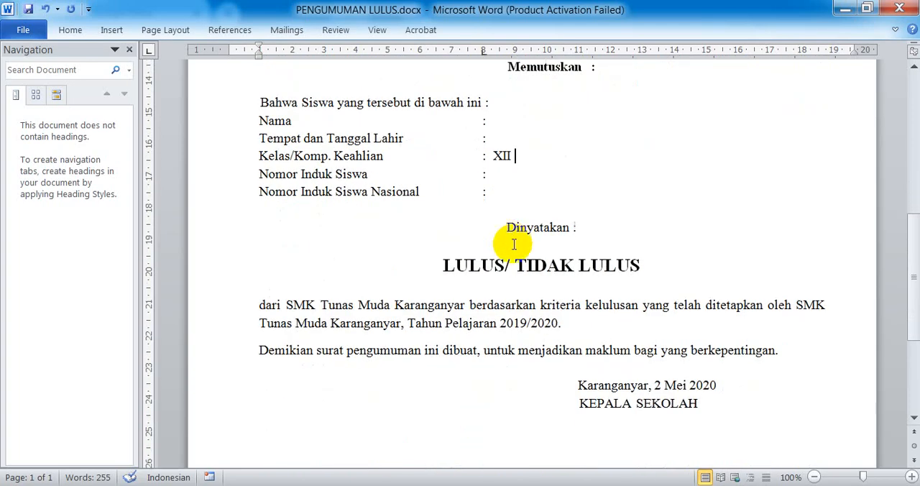
pyautogui.scroll(-2, 514, 245)
pyautogui.scroll(3, 511, 243)
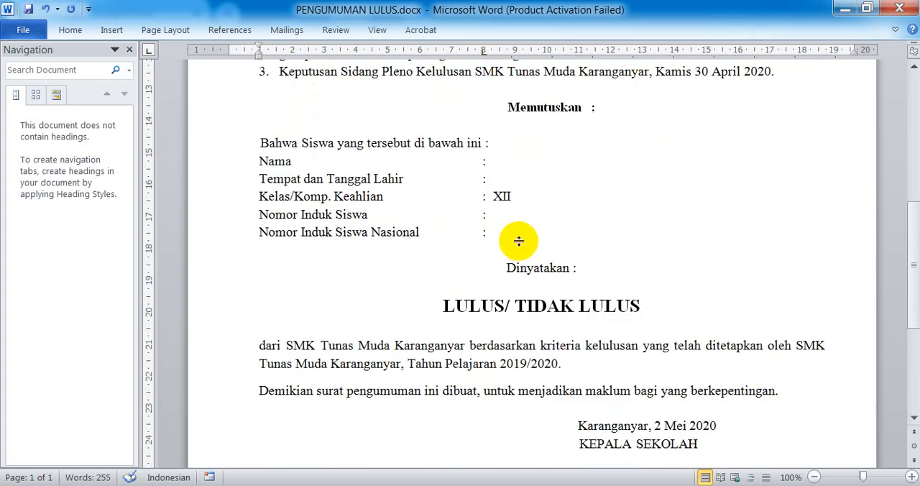
pyautogui.scroll(1, 531, 232)
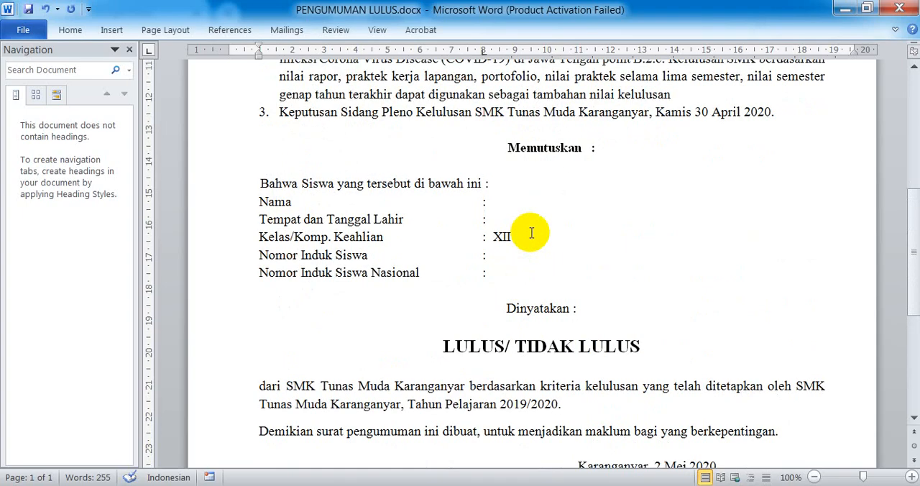
pyautogui.scroll(2, 532, 232)
pyautogui.scroll(4, 531, 232)
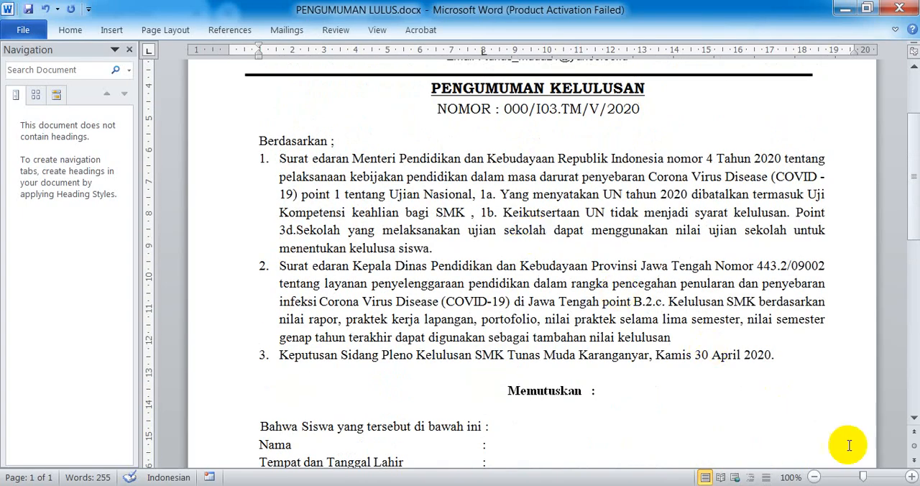
pyautogui.click(816, 476)
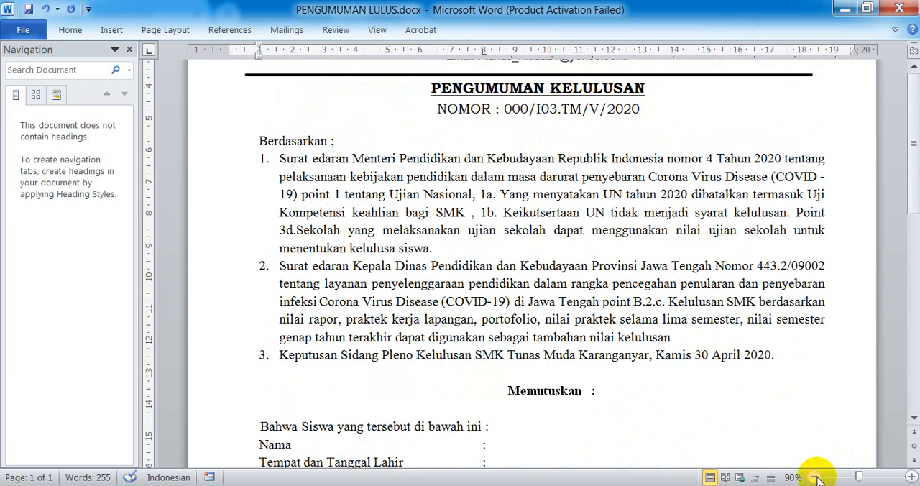
pyautogui.click(815, 477)
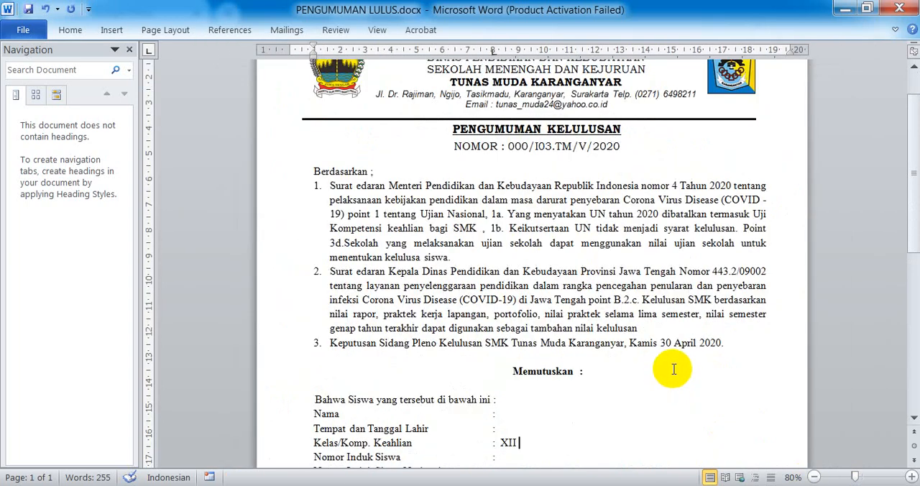
pyautogui.scroll(-3, 673, 370)
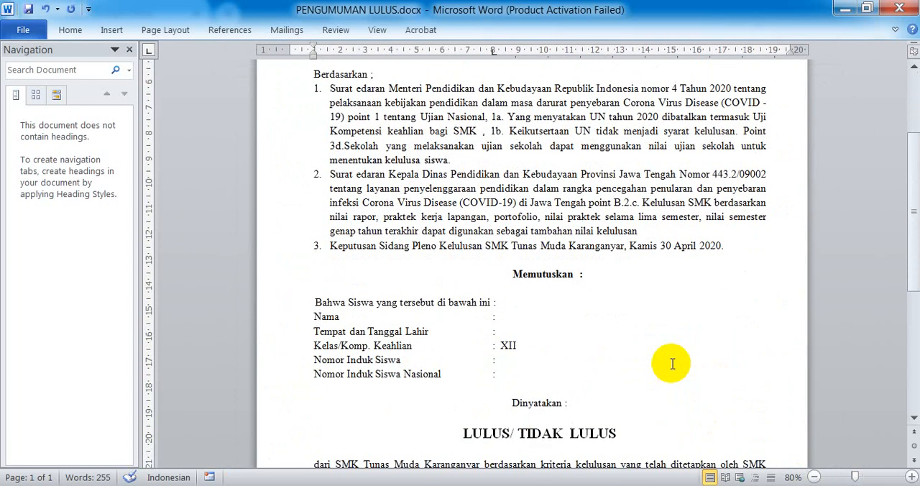
pyautogui.scroll(-7, 672, 364)
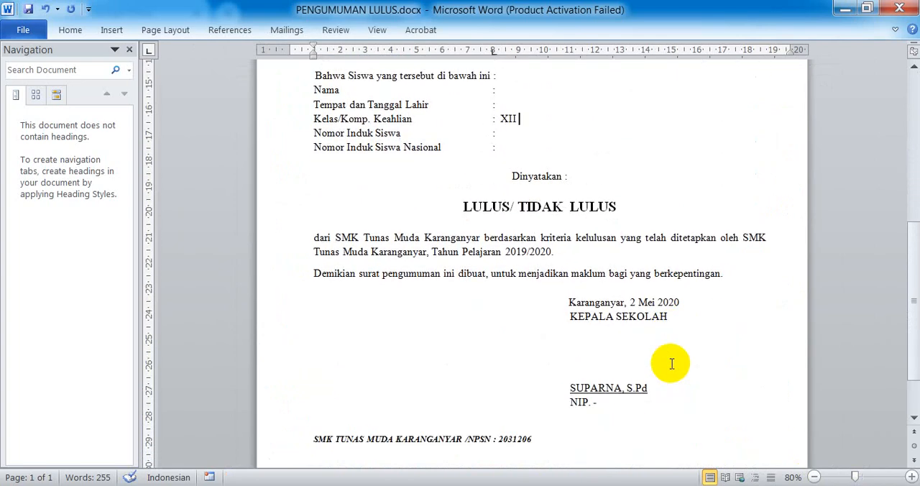
pyautogui.scroll(8, 672, 364)
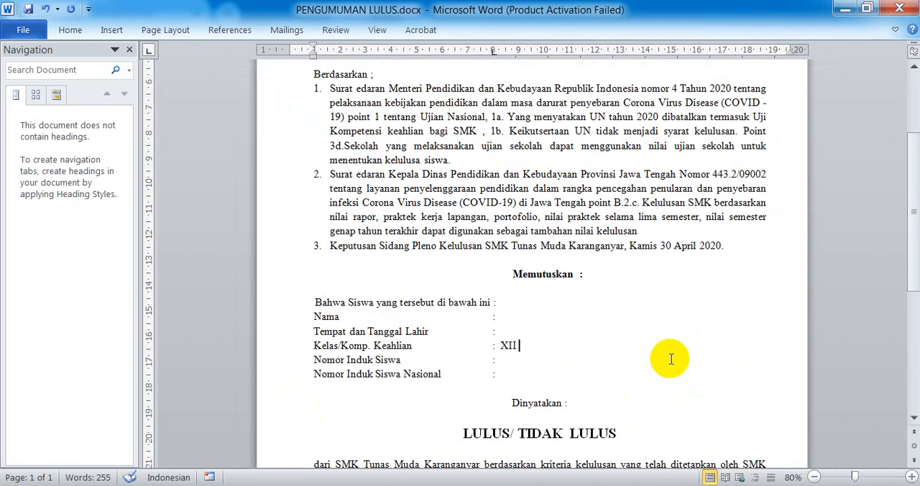
pyautogui.click(911, 477)
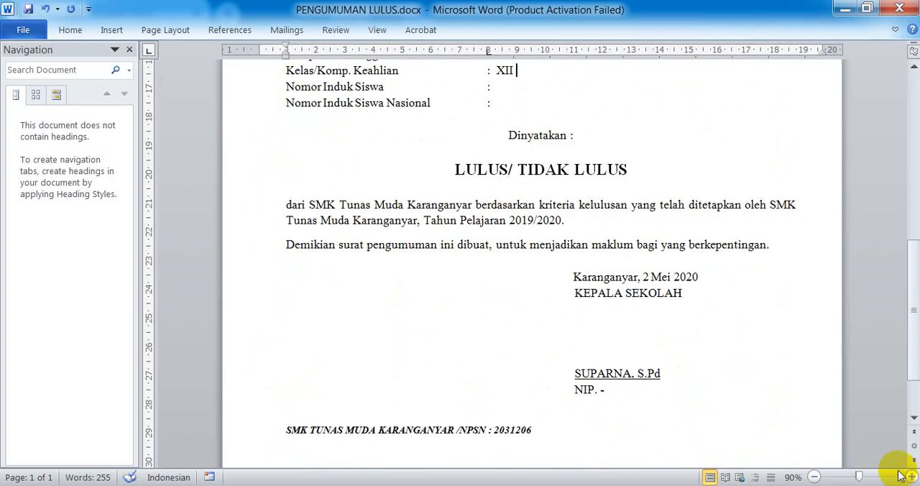
# - Save a copy of the announcement as a Word document named COBA LULUS in the KELULUSAN folder
pyautogui.click(24, 30)
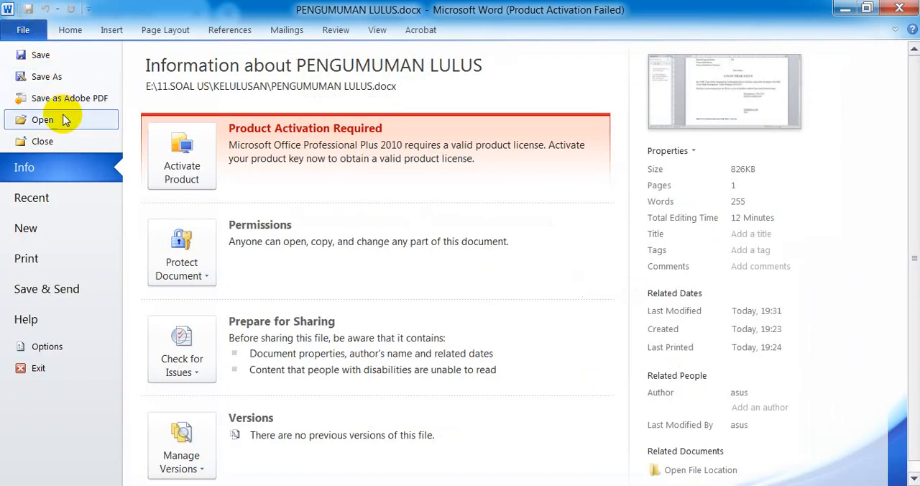
pyautogui.click(63, 80)
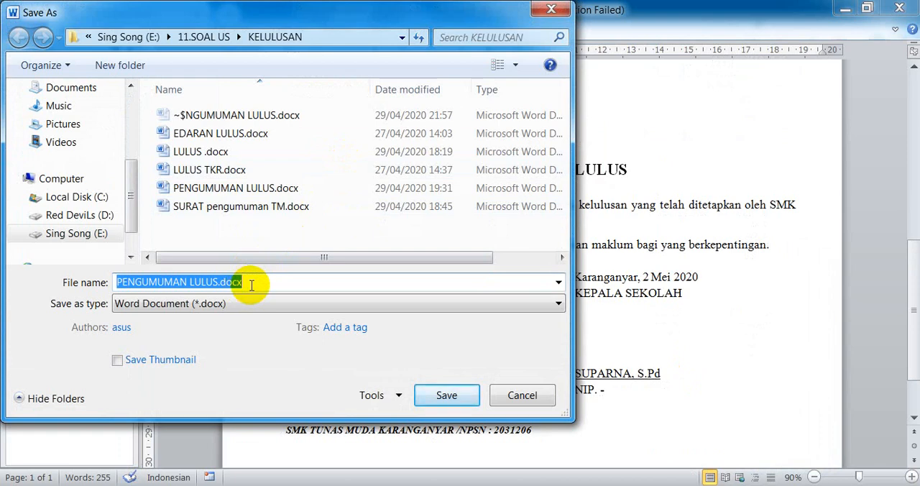
pyautogui.write('COBA LULUS')
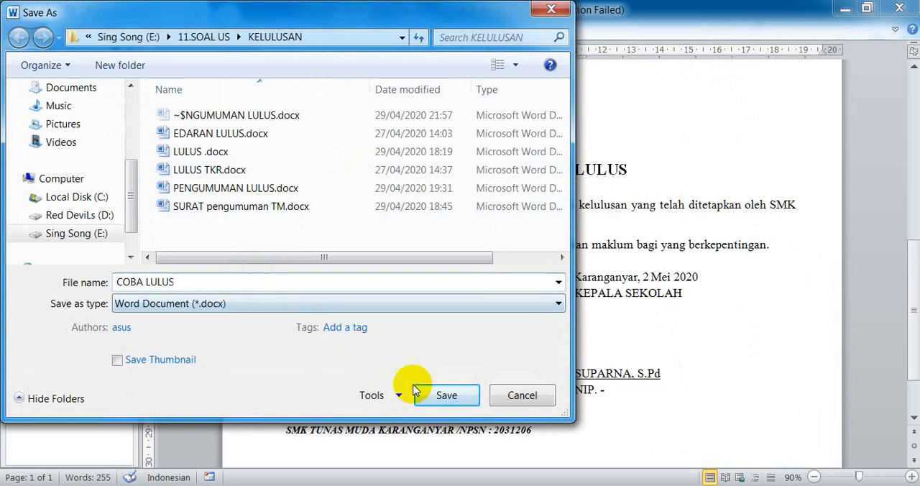
pyautogui.click(434, 395)
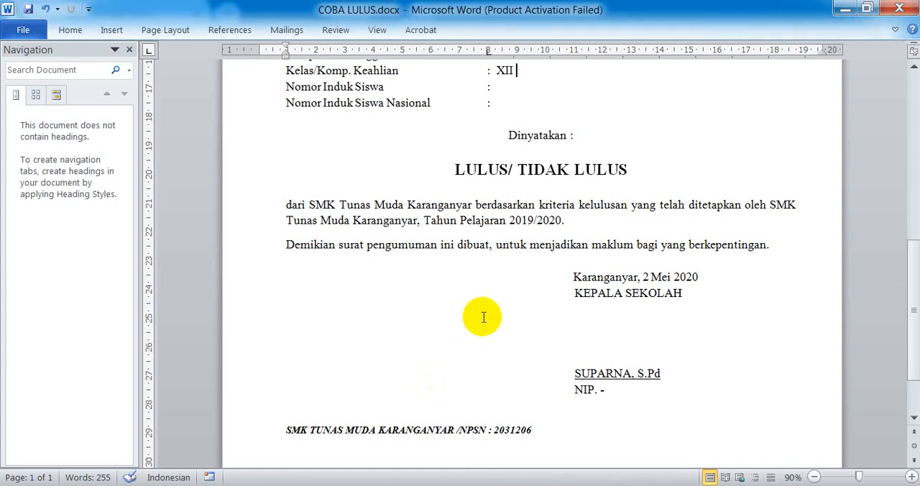
# - Switch to Google Drive in Chrome and create a new folder named COBA LULUS in Drive Saya
pyautogui.moveTo(366, 485)
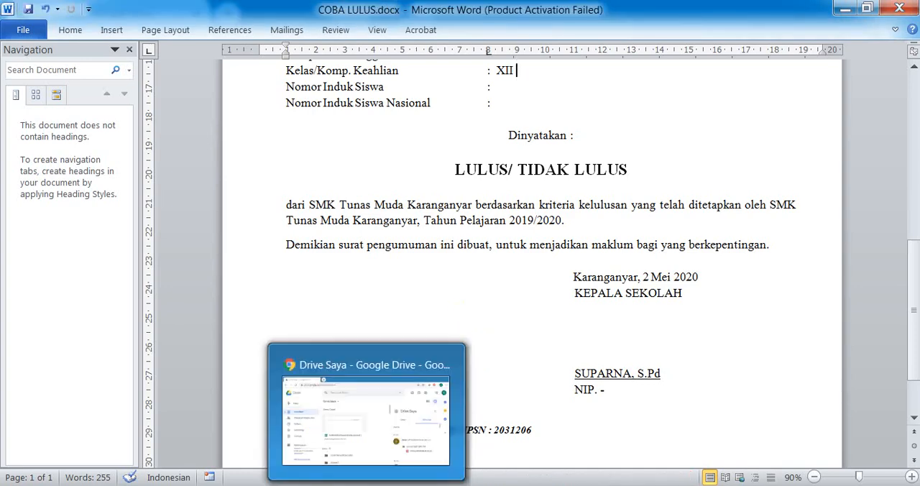
pyautogui.click(367, 485)
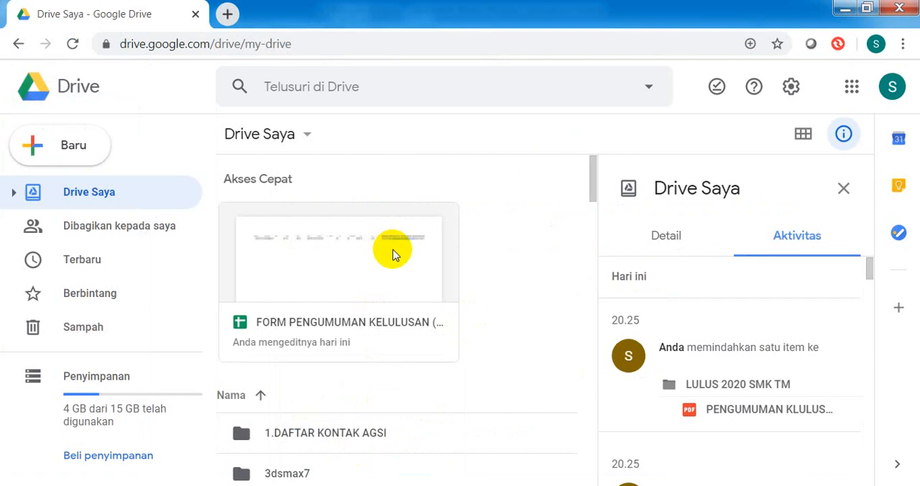
pyautogui.click(71, 148)
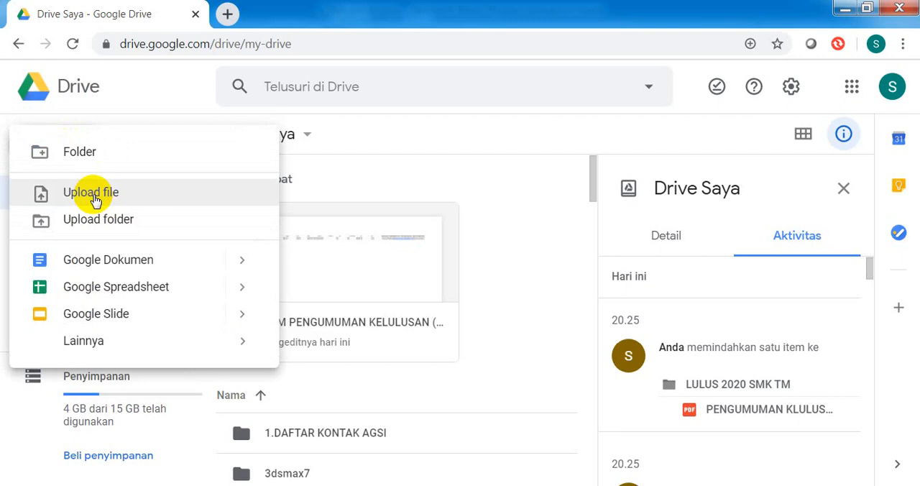
pyautogui.click(86, 156)
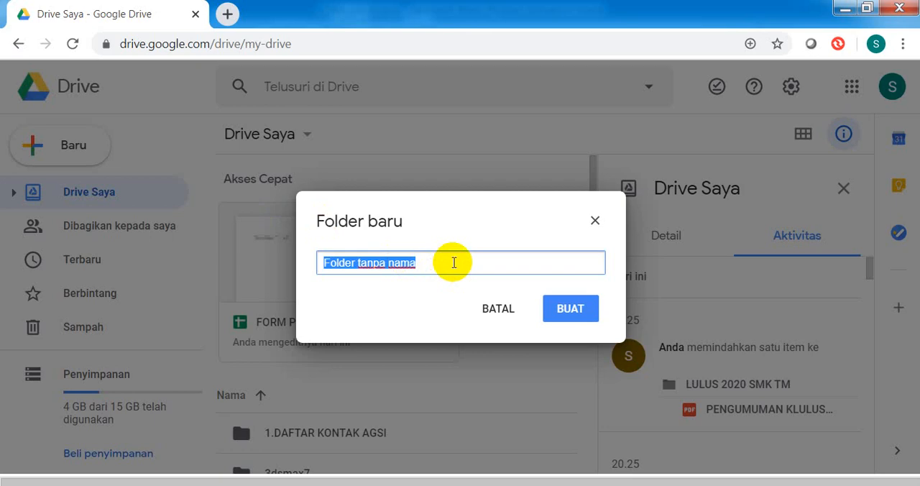
pyautogui.write('COBA')
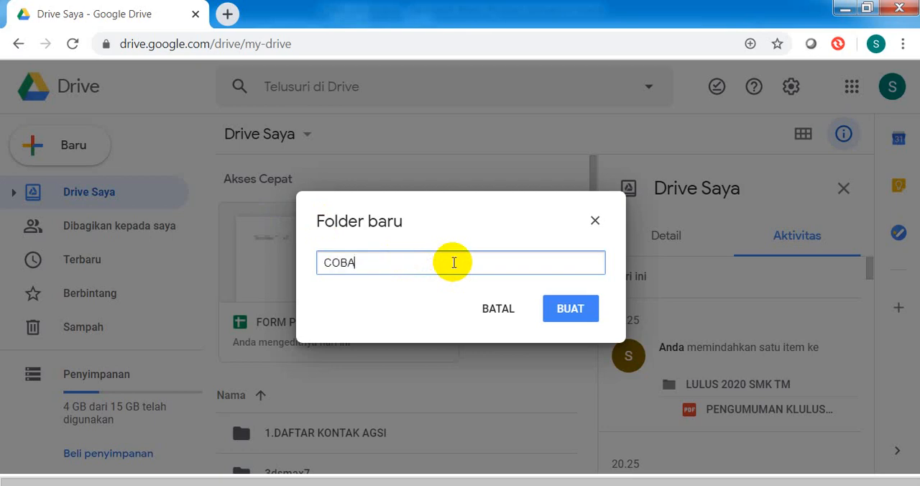
pyautogui.write(' LULUS')
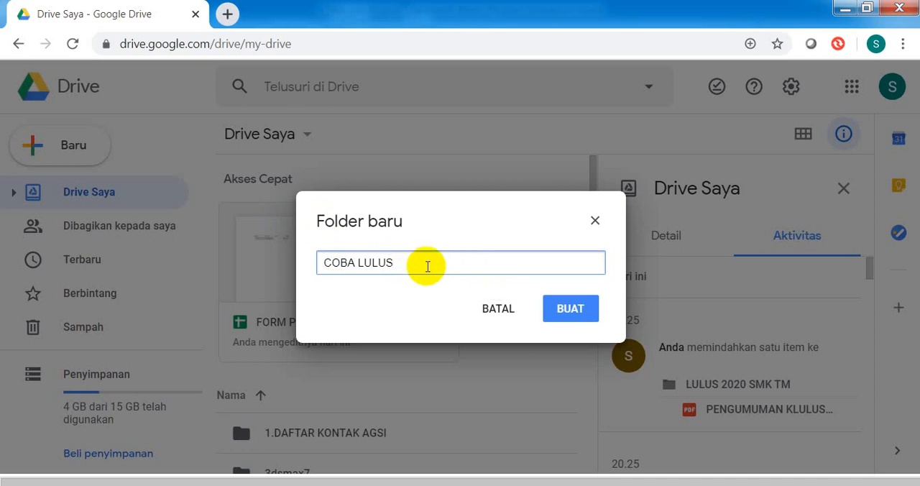
pyautogui.click(578, 317)
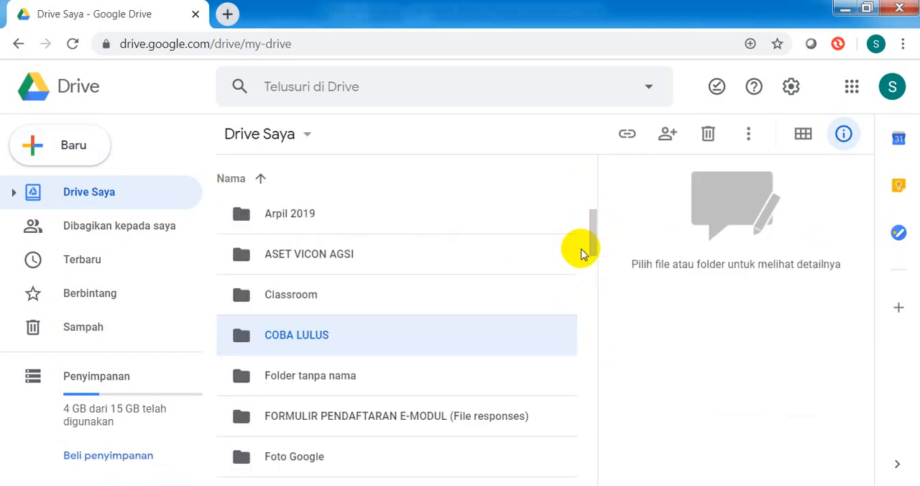
# - Find the COBA LULUS folder in the Drive Saya list and open it
pyautogui.scroll(-3, 305, 341)
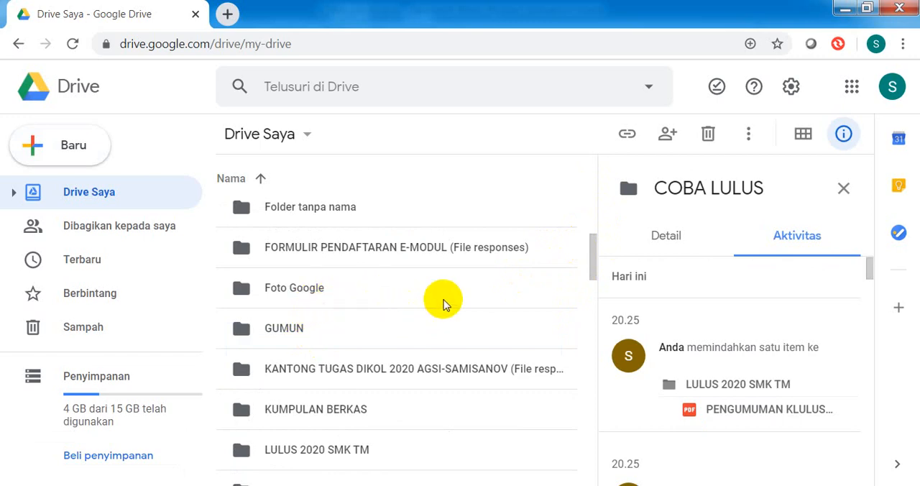
pyautogui.scroll(-2, 596, 283)
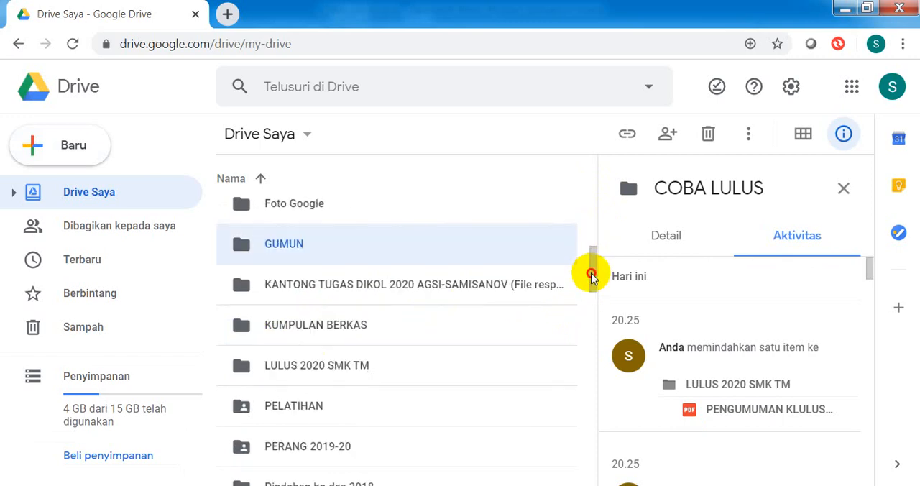
pyautogui.scroll(3, 593, 265)
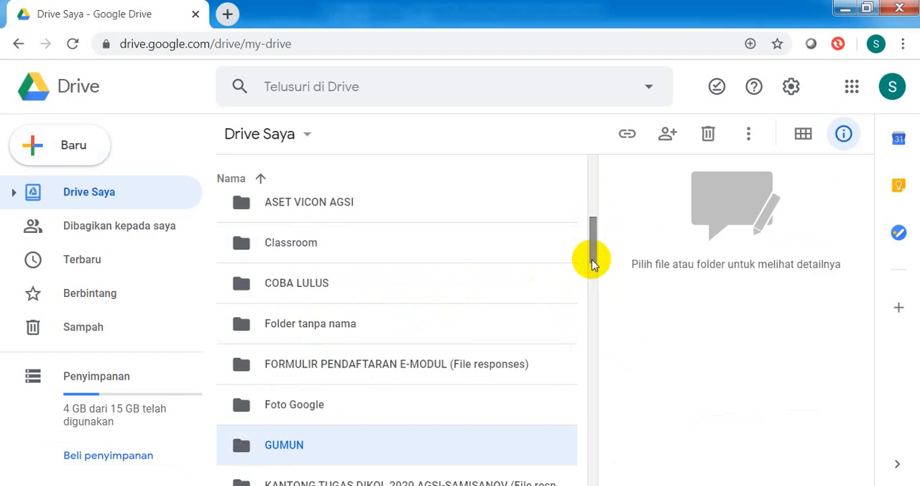
pyautogui.scroll(3, 320, 289)
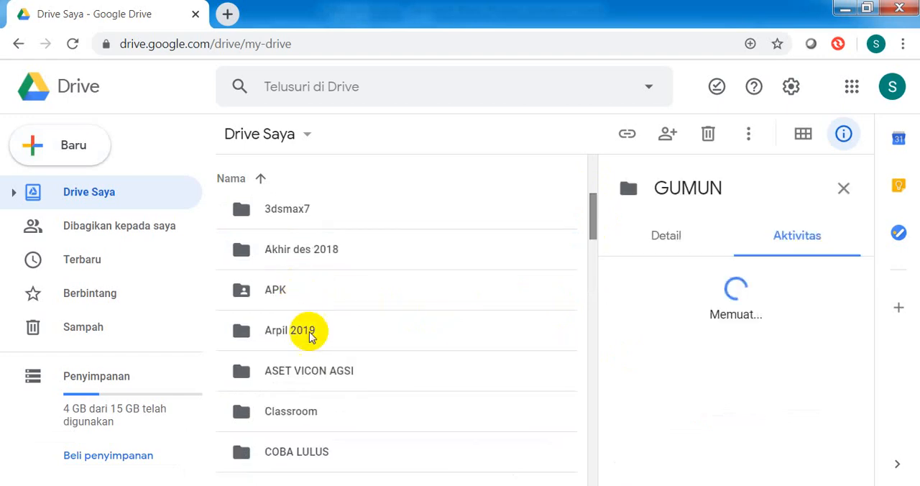
pyautogui.click(302, 454)
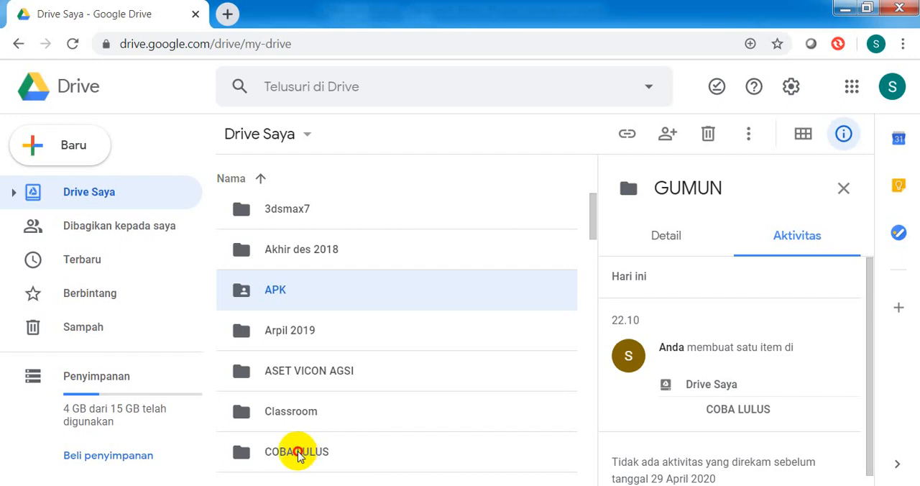
pyautogui.doubleClick(295, 459)
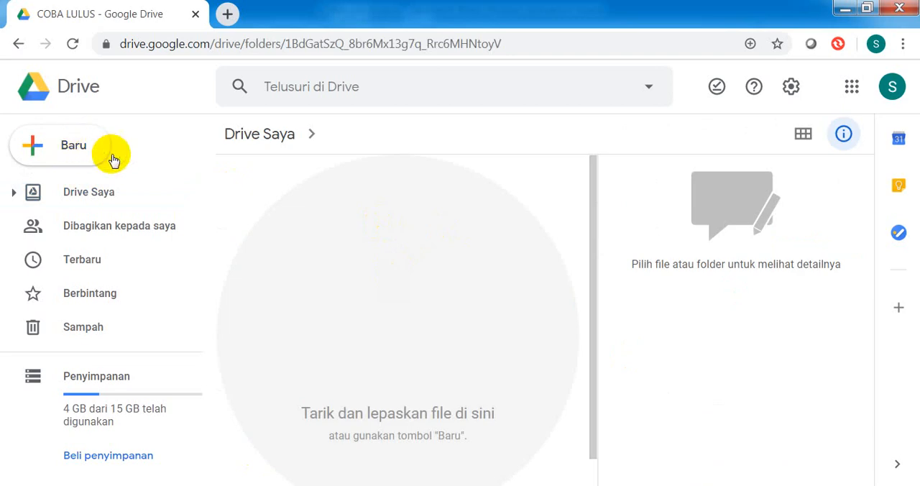
# - Upload COBA LULUS.docx from the KELULUSAN folder into the COBA LULUS Drive folder and dismiss the upload notice
pyautogui.click(73, 147)
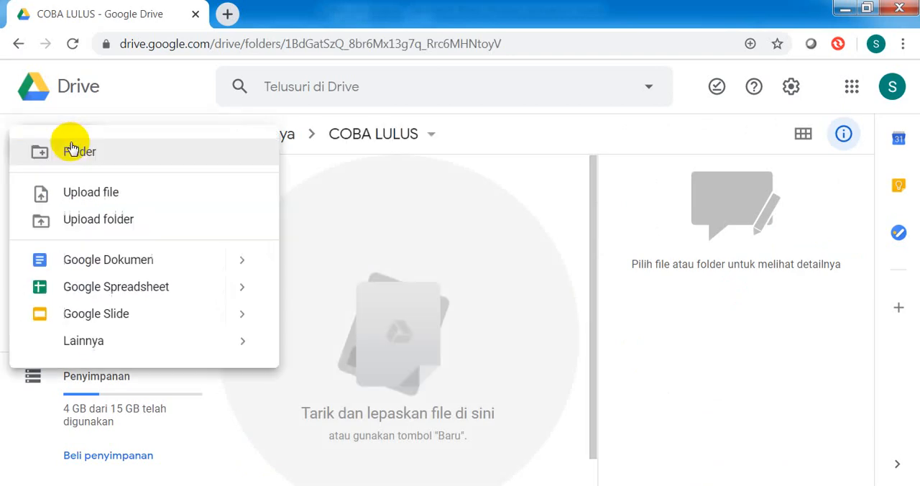
pyautogui.click(91, 200)
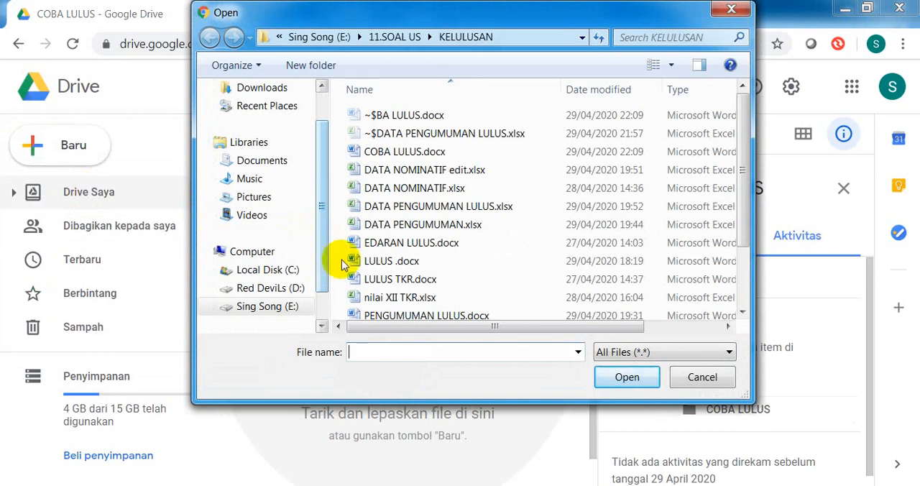
pyautogui.click(401, 157)
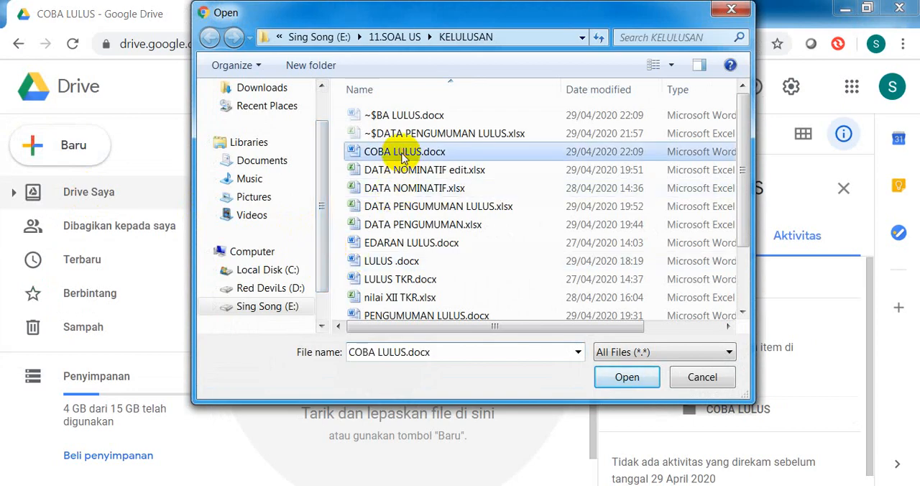
pyautogui.click(616, 376)
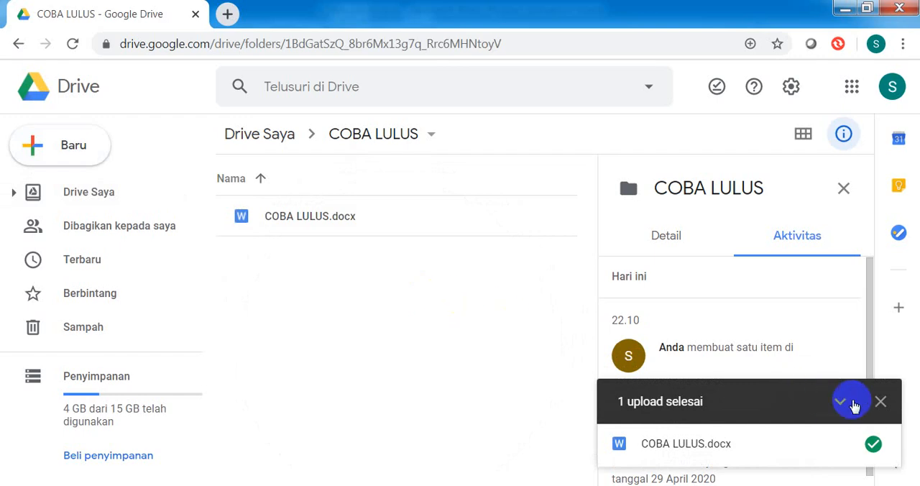
pyautogui.click(880, 402)
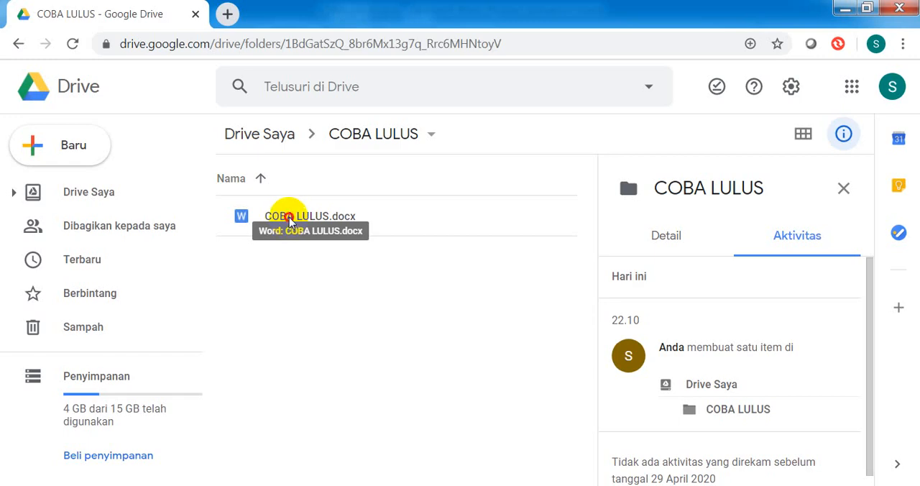
# - Preview COBA LULUS.docx from letterhead to signature block, and open it with Google Dokumen
pyautogui.click(314, 224)
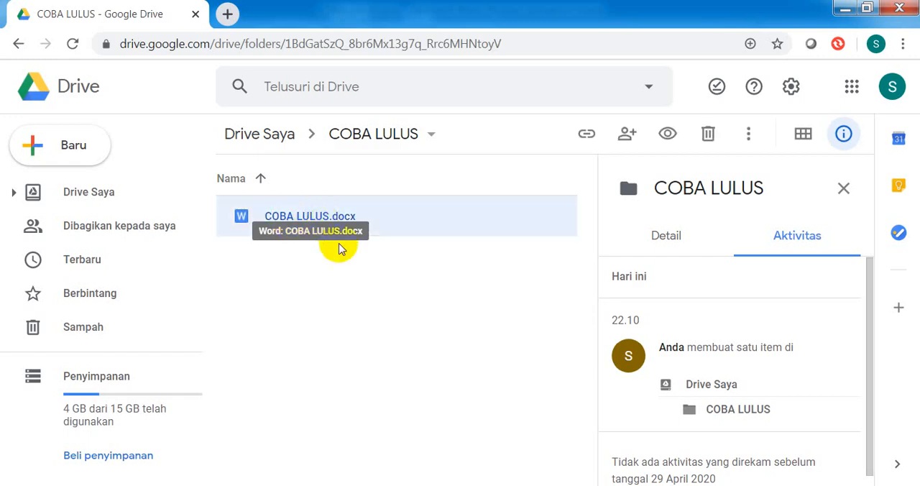
pyautogui.doubleClick(324, 225)
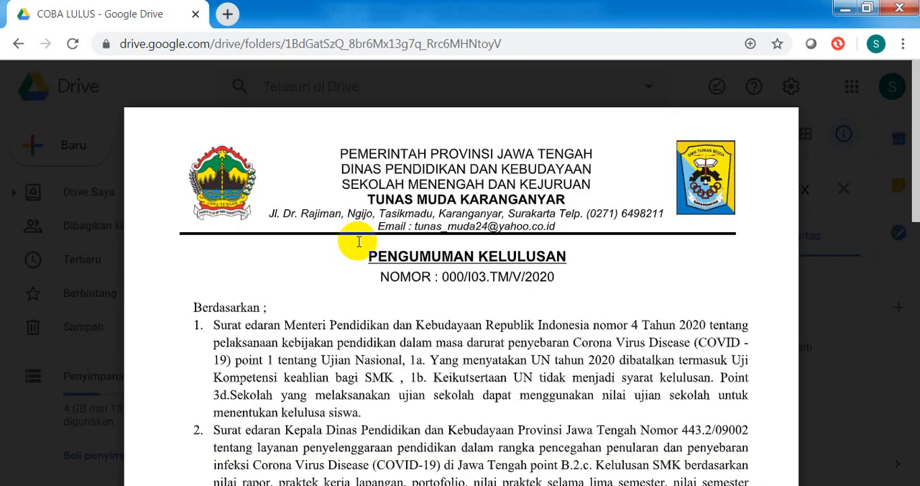
pyautogui.scroll(-3, 366, 238)
pyautogui.scroll(1, 367, 238)
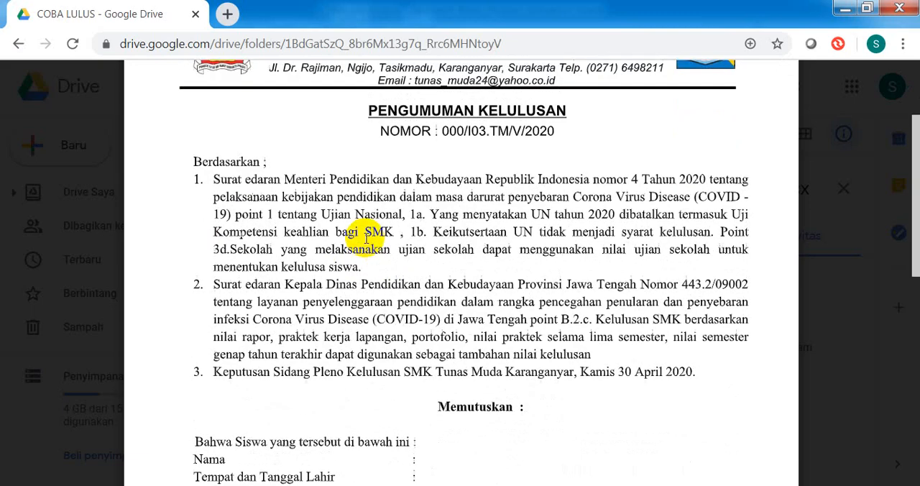
pyautogui.scroll(-3, 368, 237)
pyautogui.scroll(-6, 368, 238)
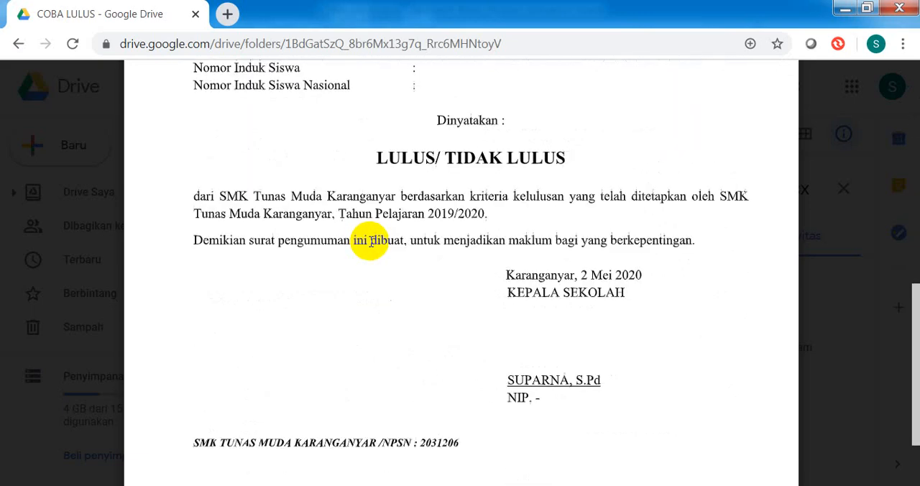
pyautogui.scroll(12, 371, 240)
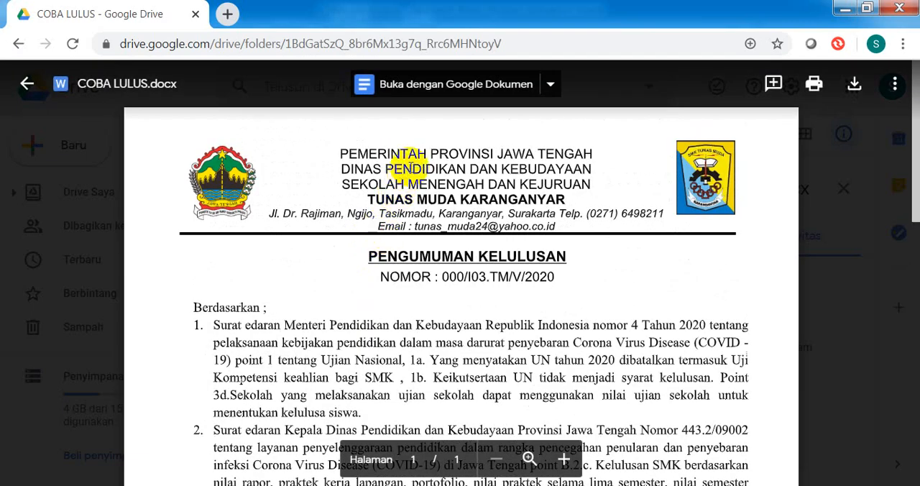
pyautogui.click(434, 87)
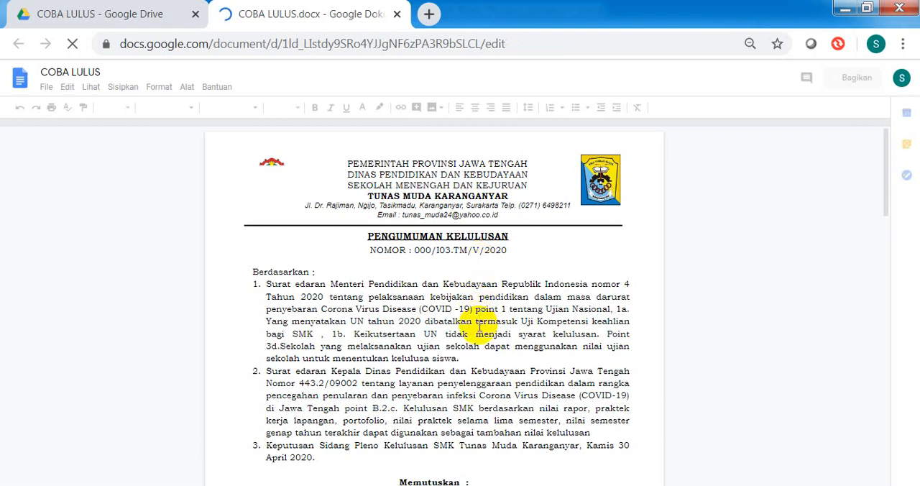
# - Remove the extra blank lines so the announcement fits one page, and align the "Bahwa Siswa yang tersebut di bawah ini" line with the student data
pyautogui.scroll(-10, 479, 320)
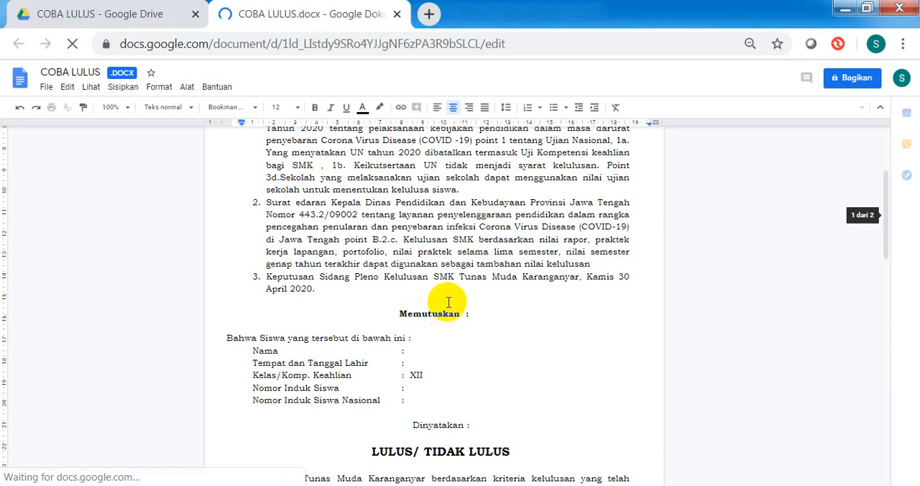
pyautogui.click(410, 382)
pyautogui.scroll(1, 409, 381)
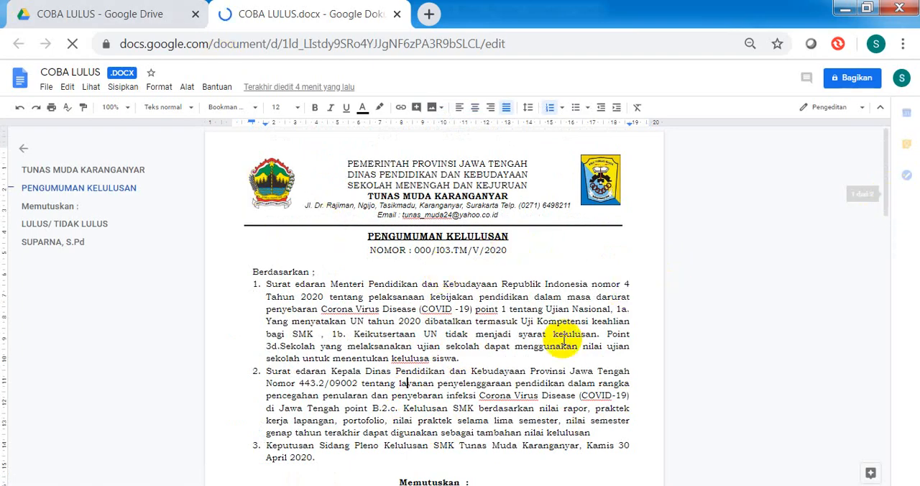
pyautogui.click(448, 471)
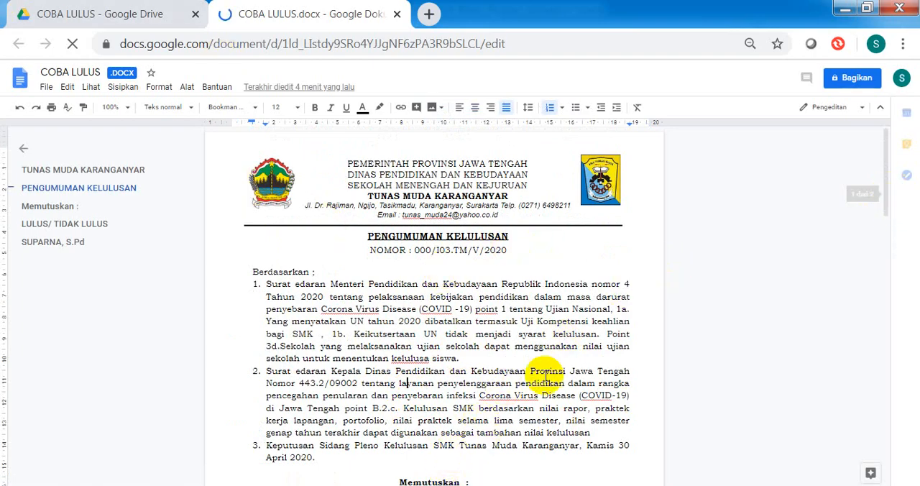
pyautogui.scroll(-10, 683, 288)
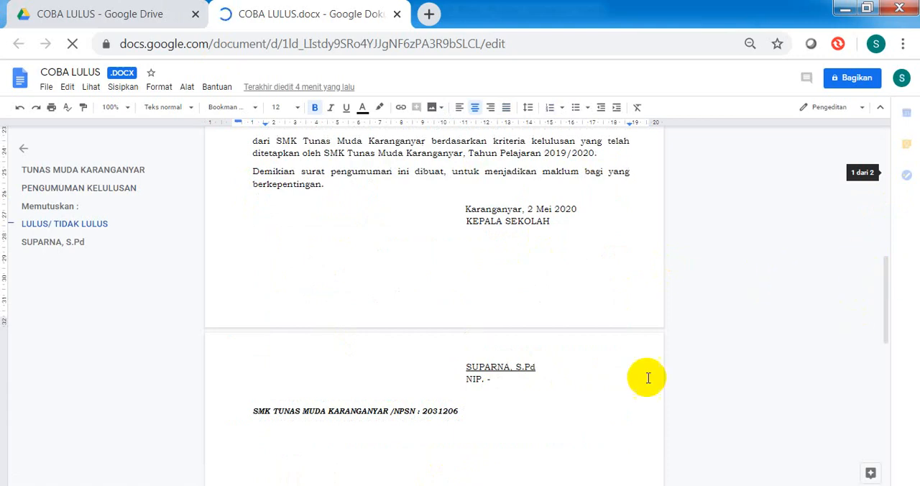
pyautogui.scroll(-3, 479, 234)
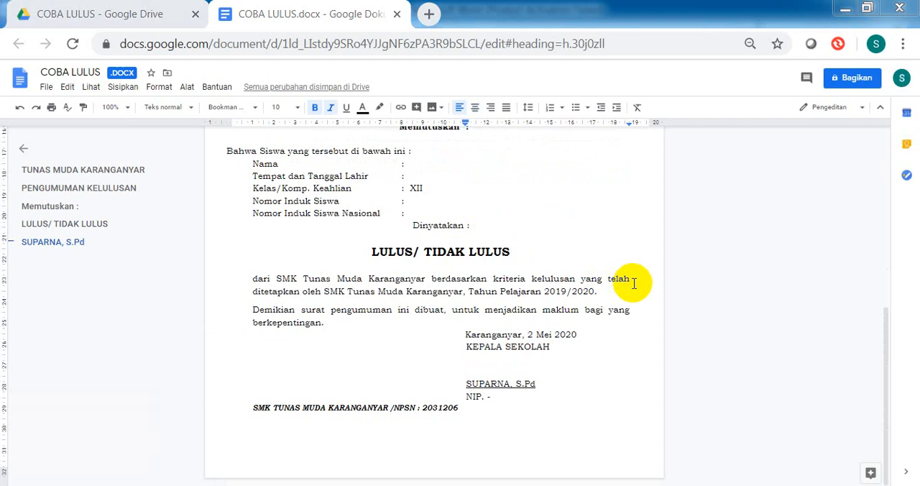
pyautogui.click(227, 151)
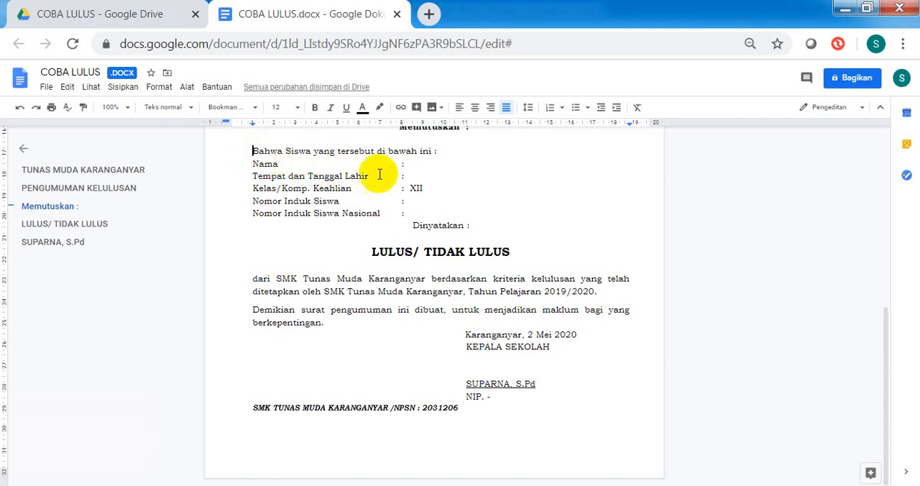
# - Enter the placeholder <<NAMA>> after the colon of the Nama line in the student data
pyautogui.click(429, 165)
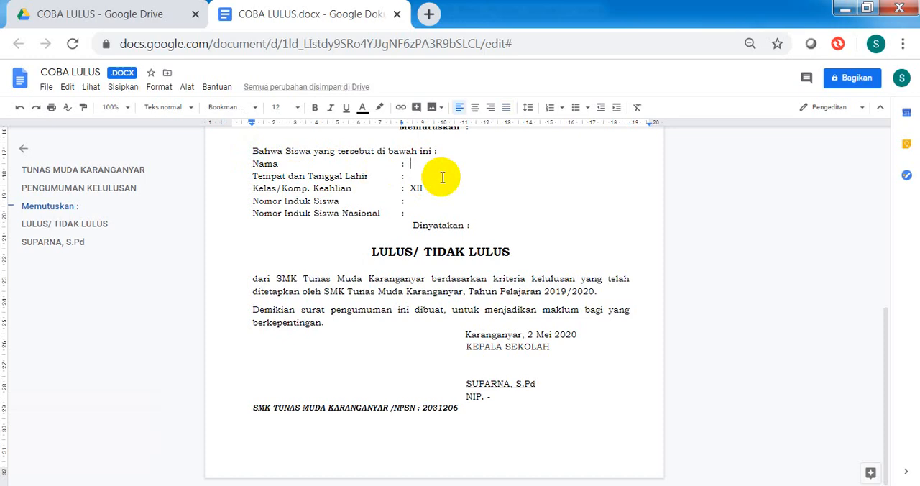
pyautogui.write('<')
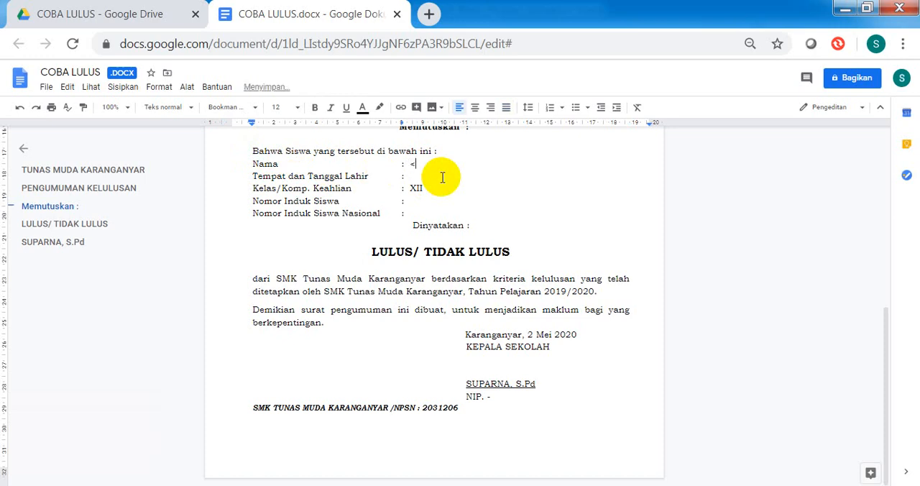
pyautogui.write('<')
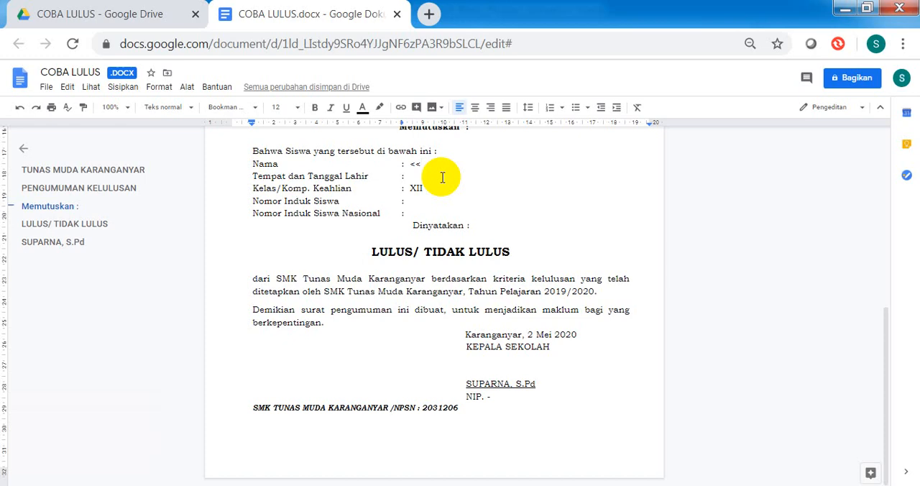
pyautogui.write('NAMA')
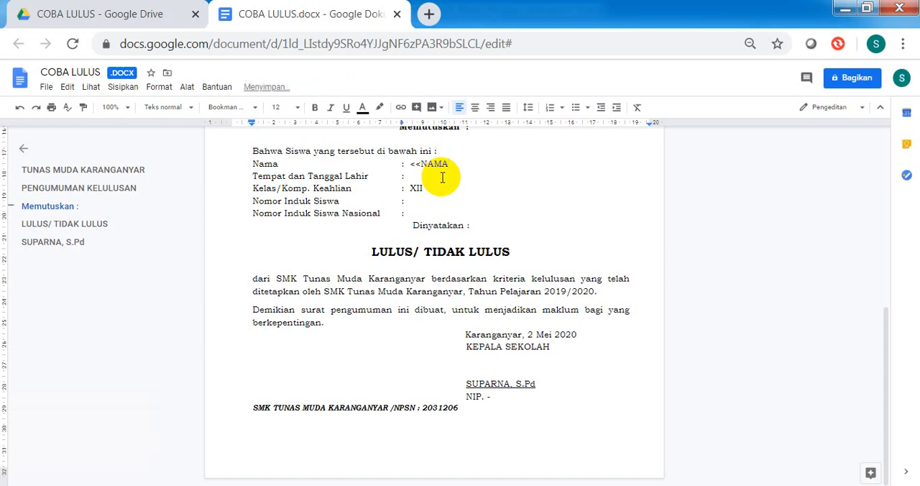
pyautogui.write('>>')
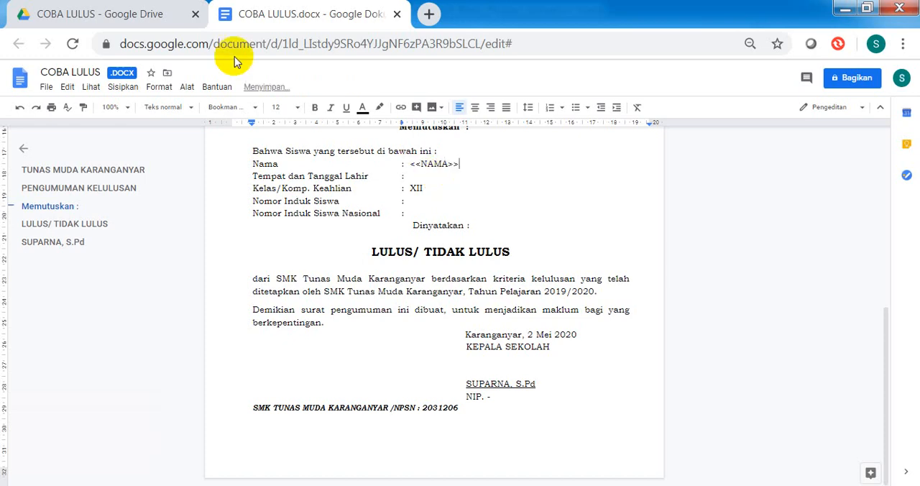
# - Enter the placeholders <<TEMPAT>>,<<TANGGAL>> on the Tempat dan Tanggal Lahir line
pyautogui.click(407, 176)
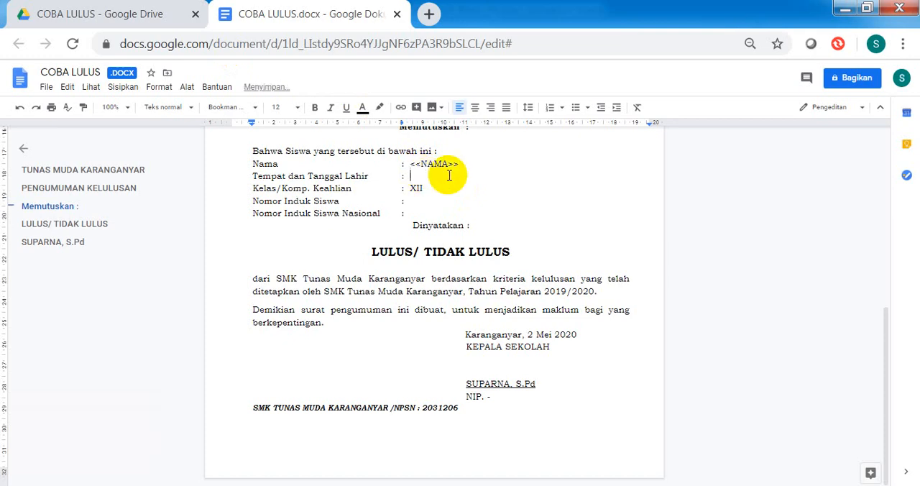
pyautogui.write('<<TEMPAT')
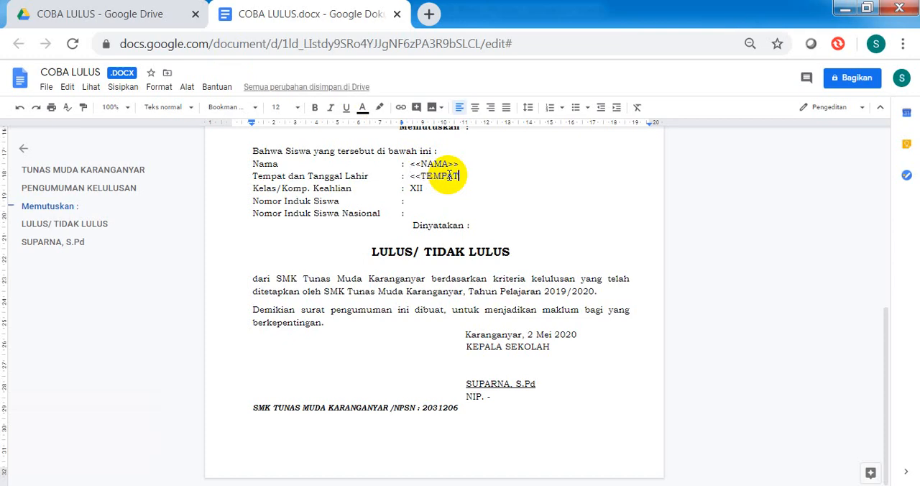
pyautogui.write('>>')
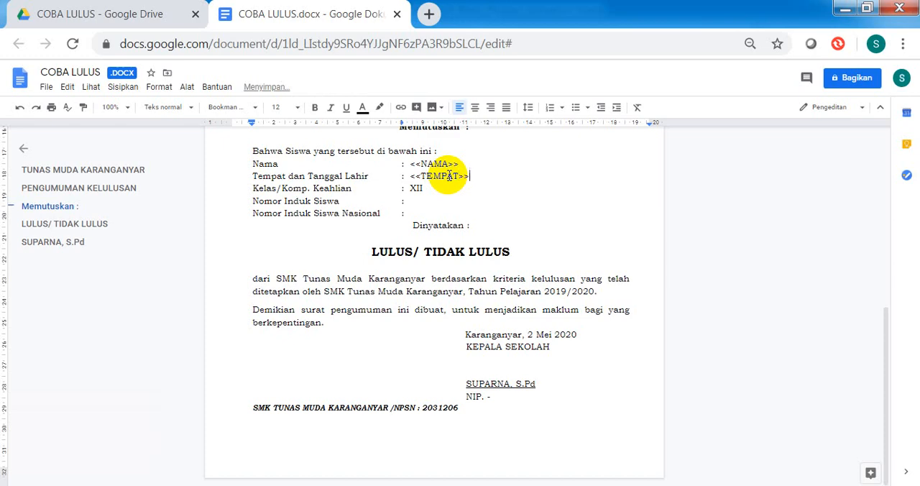
pyautogui.write(',<<')
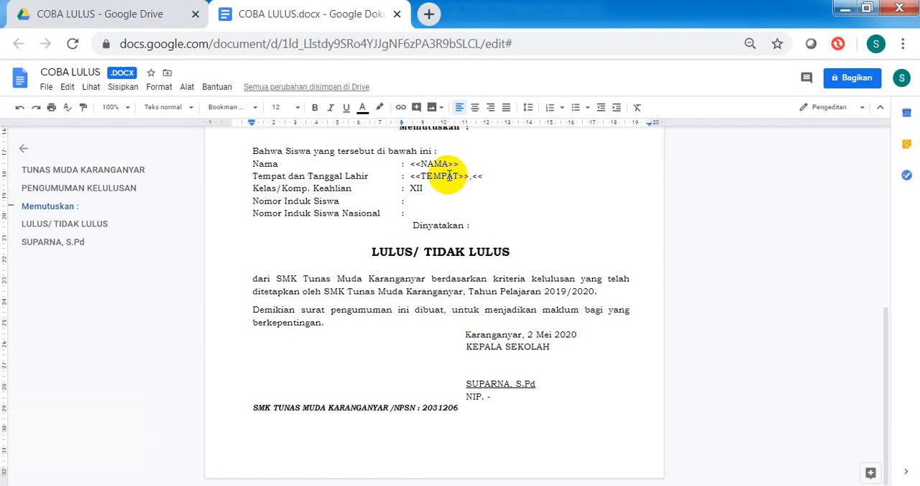
pyautogui.write('TA')
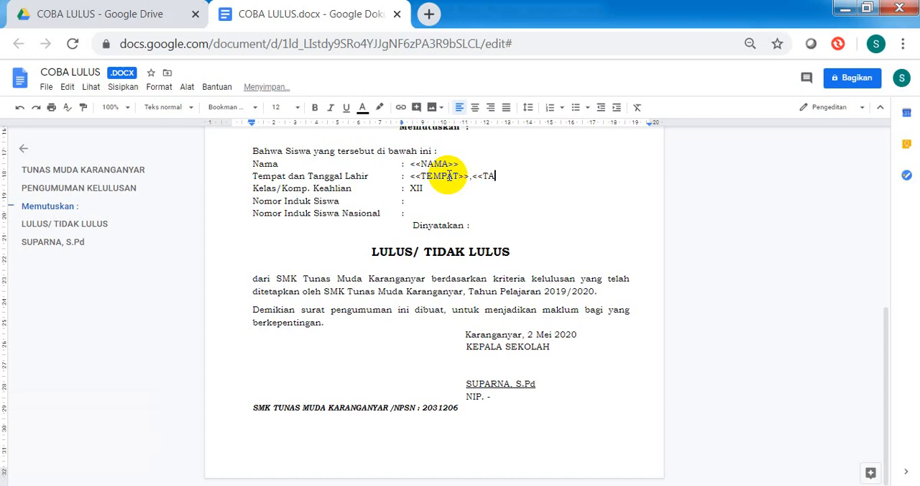
pyautogui.write('NGGAL>>')
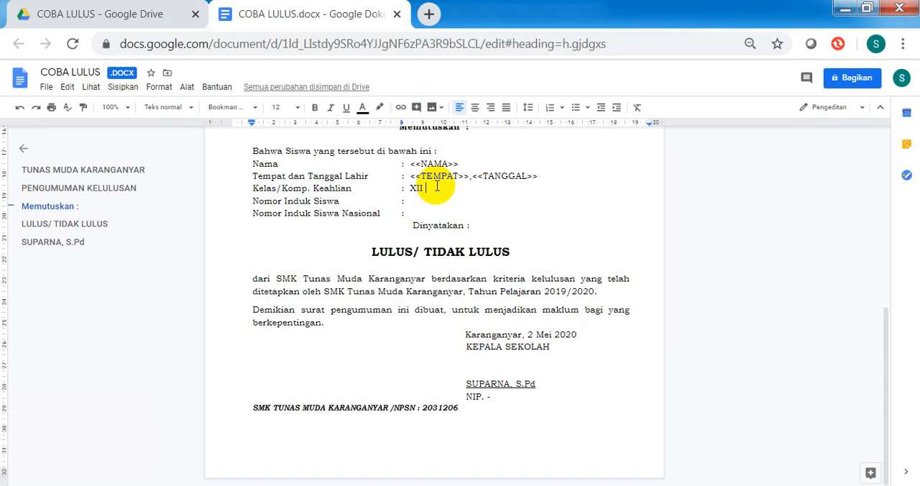
# - Add the placeholder <<KK>>> after XII on the Kelas/Komp. Keahlian line
pyautogui.write('<<KK')
pyautogui.write('>>>')
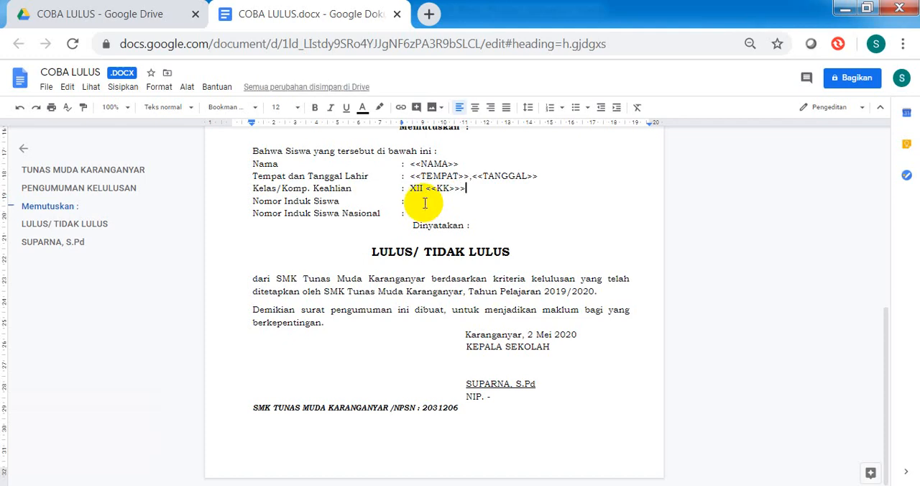
# - Enter the placeholder <<NIS>> on the Nomor Induk Siswa line and <<NISN> on the Nomor Induk Siswa Nasional line
pyautogui.click(422, 202)
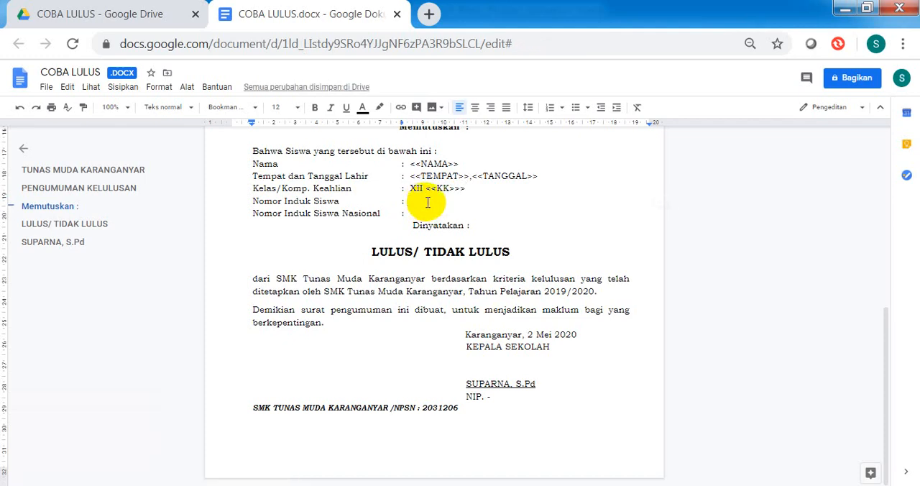
pyautogui.write('<<NIS>>')
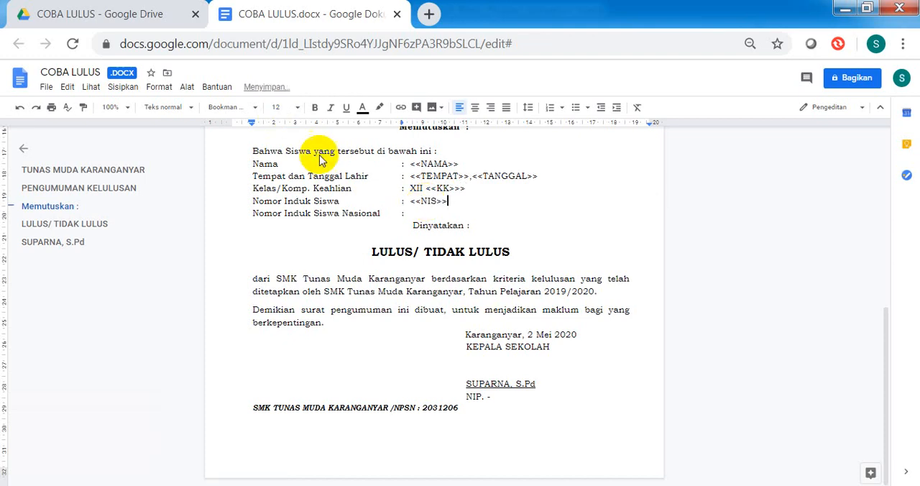
pyautogui.click(413, 213)
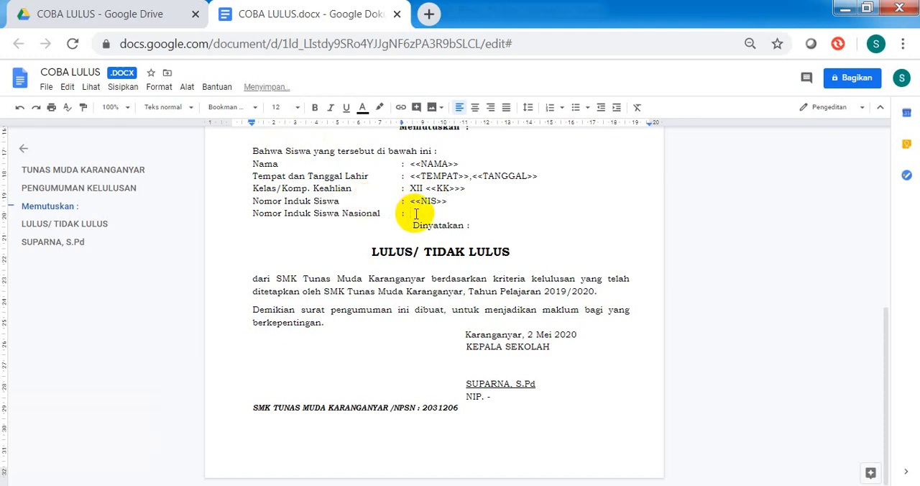
pyautogui.write('<<NISN>')
# - Enclose the LULUS/ TIDAK LULUS line in << and >> to make it a merge placeholder
pyautogui.click(371, 251)
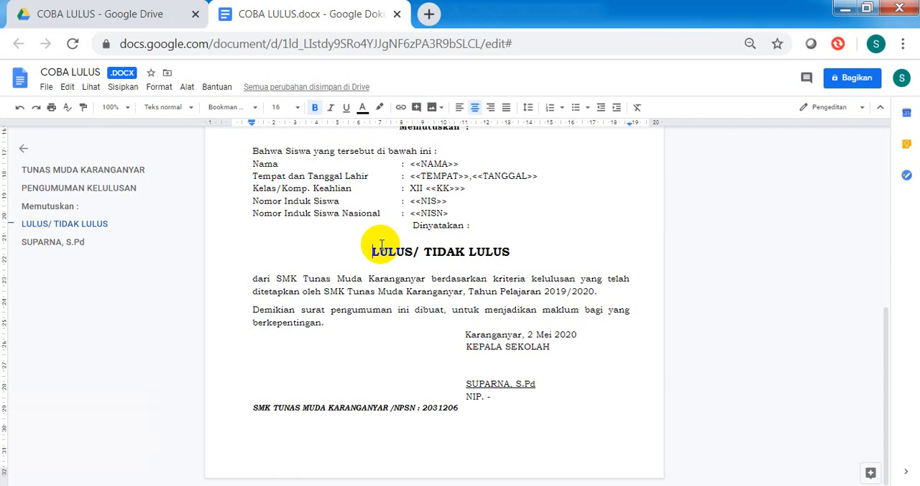
pyautogui.write('<<')
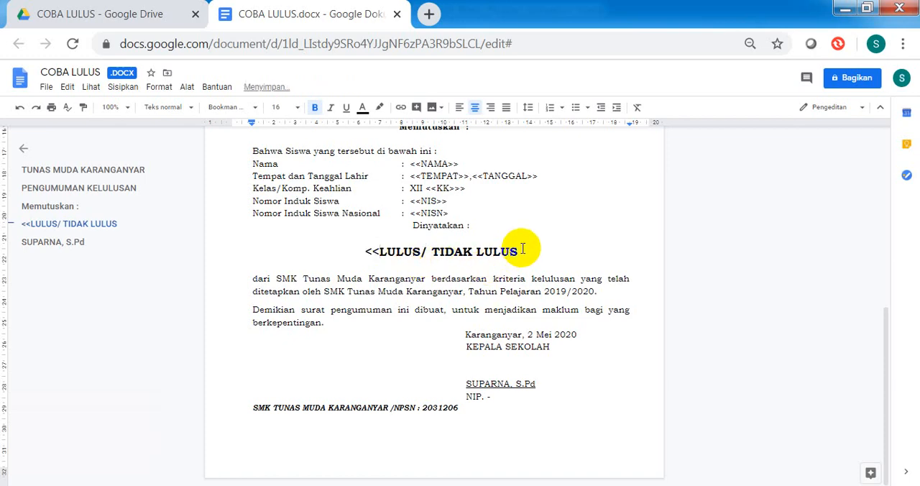
pyautogui.click(521, 252)
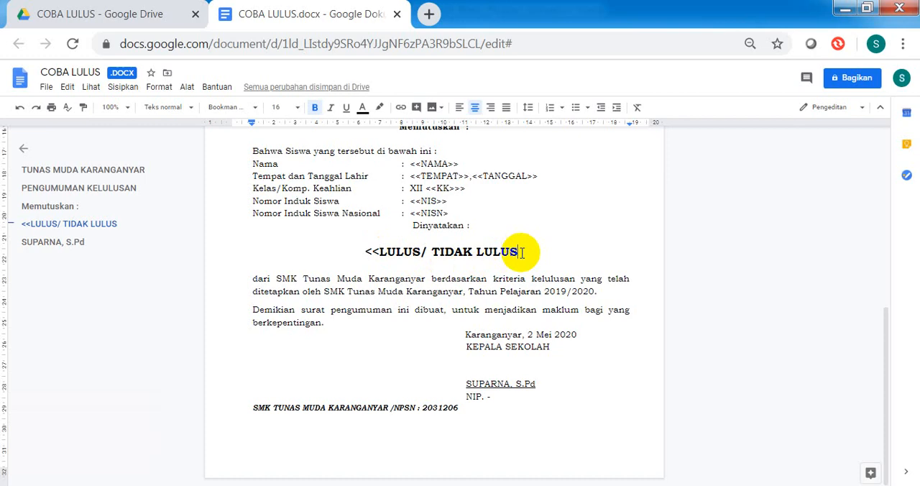
pyautogui.write('>>')
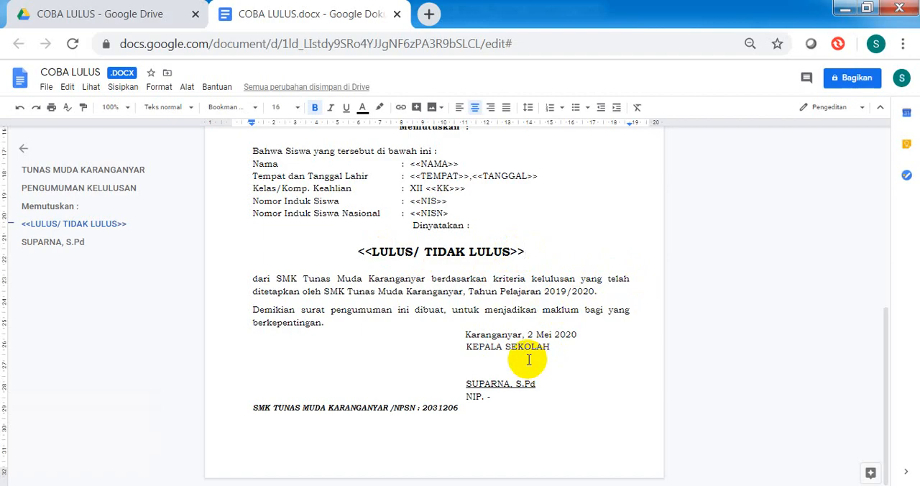
# - Save the COBA LULUS.docx announcement as a Google Docs document
pyautogui.scroll(1, 538, 288)
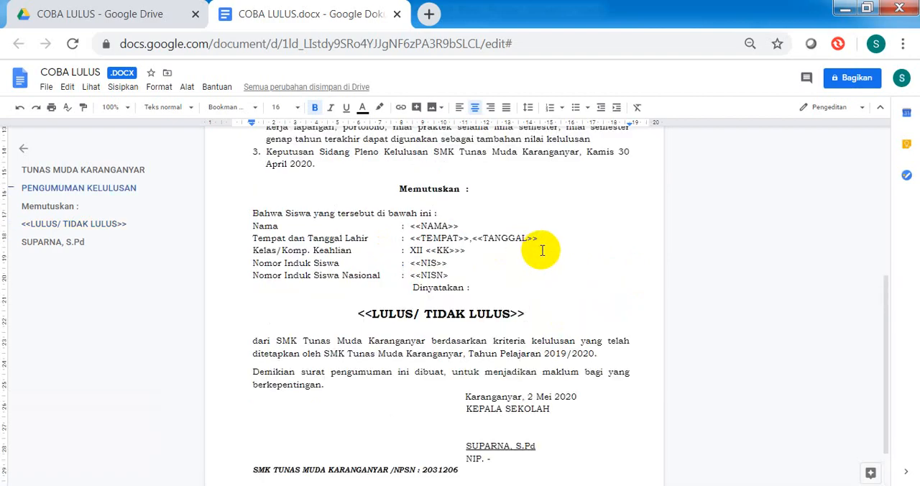
pyautogui.scroll(3, 543, 252)
pyautogui.scroll(3, 543, 258)
pyautogui.scroll(-7, 540, 255)
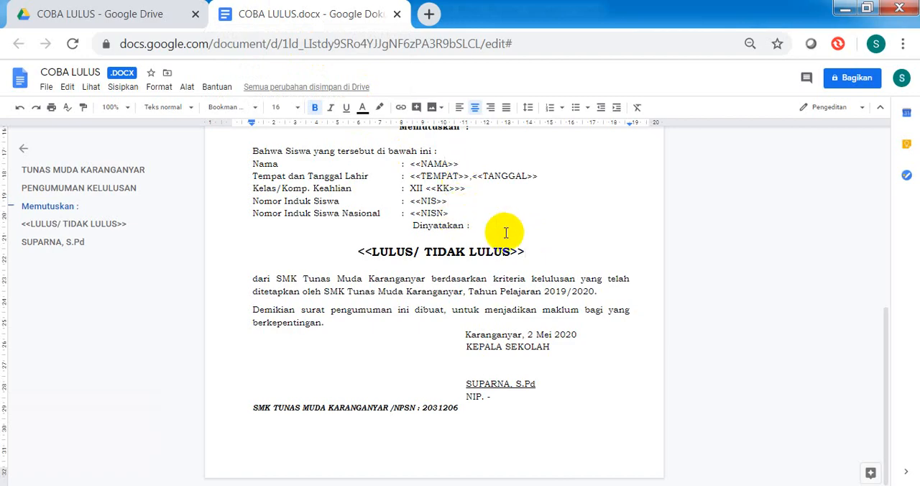
pyautogui.scroll(5, 506, 233)
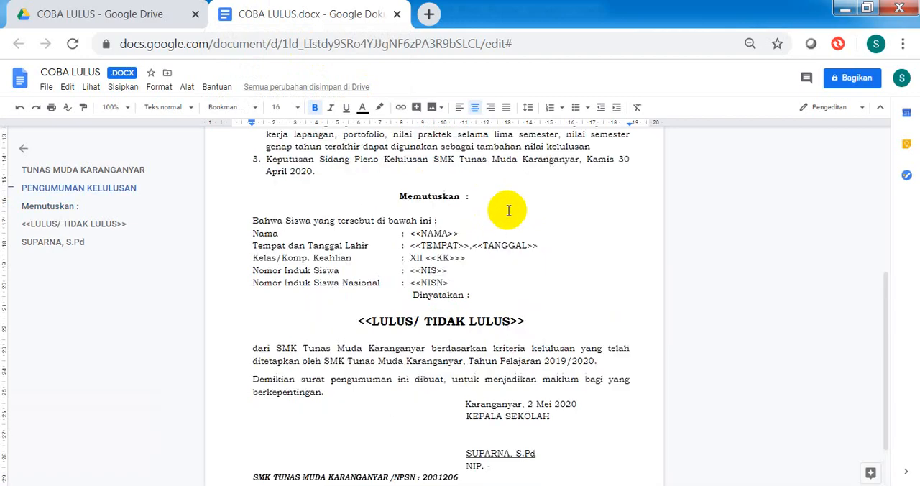
pyautogui.scroll(2, 56, 90)
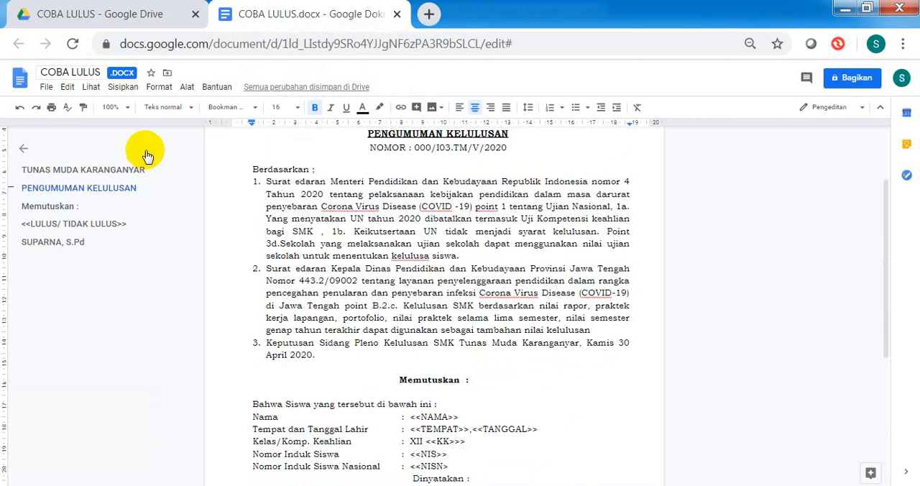
pyautogui.scroll(2, 147, 154)
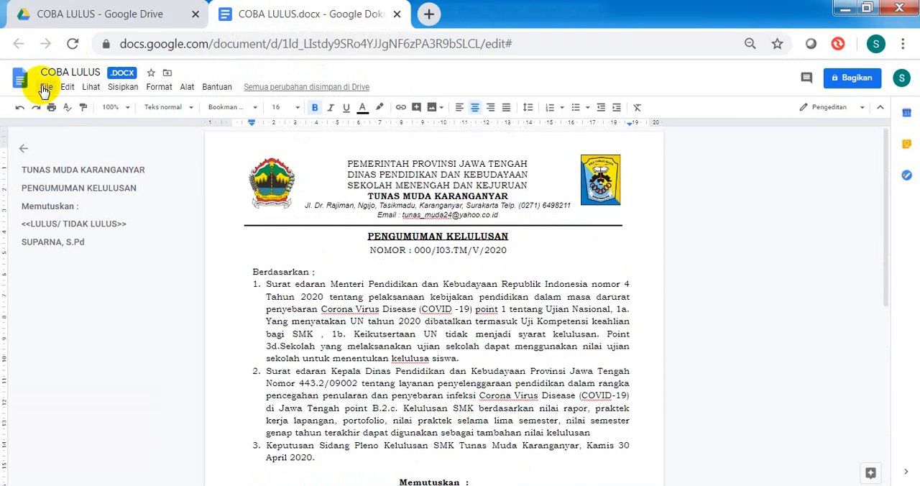
pyautogui.click(44, 88)
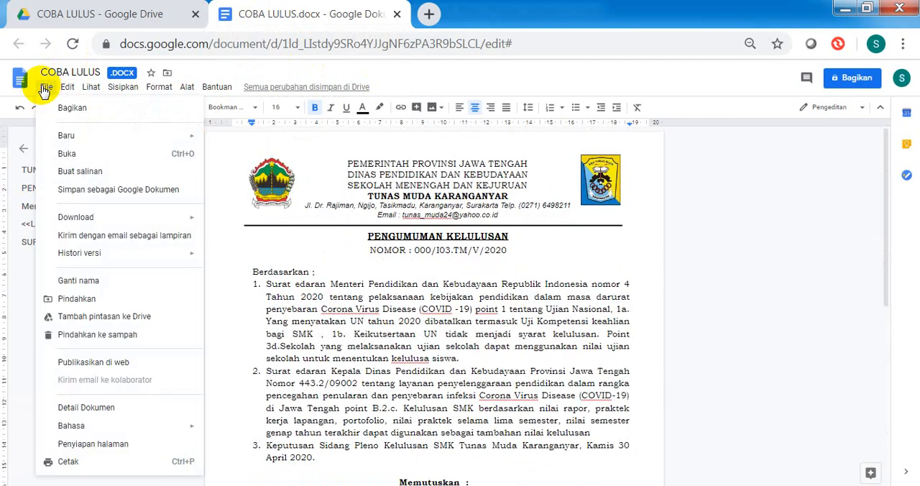
pyautogui.click(123, 192)
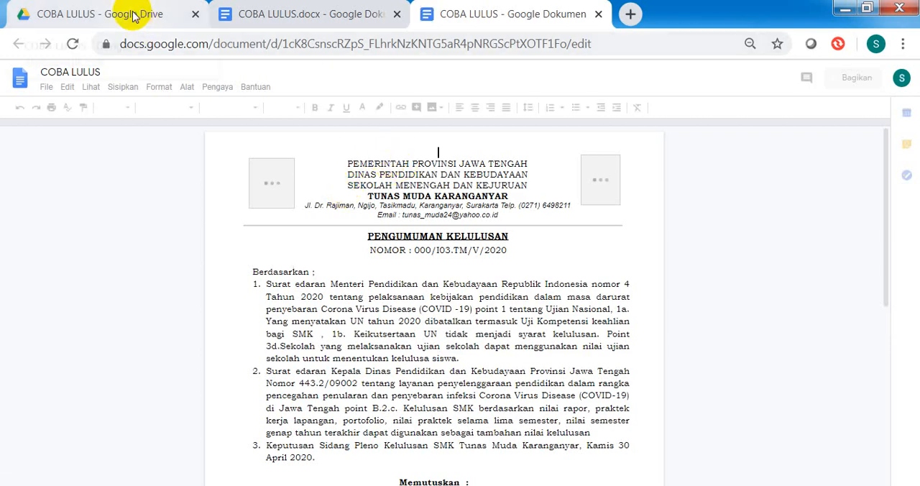
# - Close both COBA LULUS documents and the file preview to return to the COBA LULUS Drive folder
pyautogui.click(601, 16)
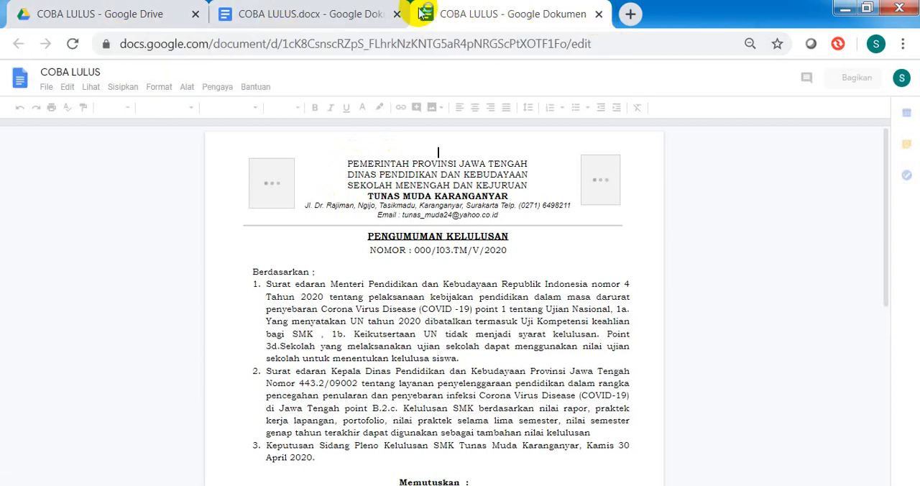
pyautogui.click(399, 14)
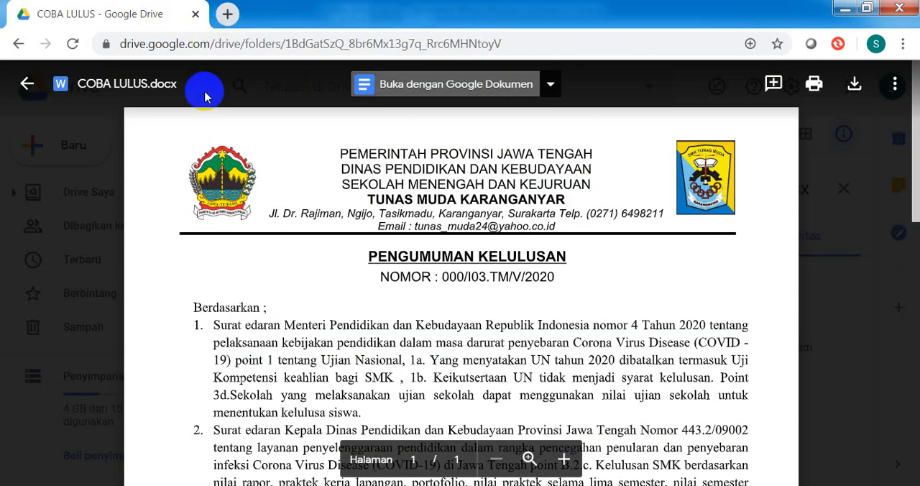
pyautogui.click(27, 84)
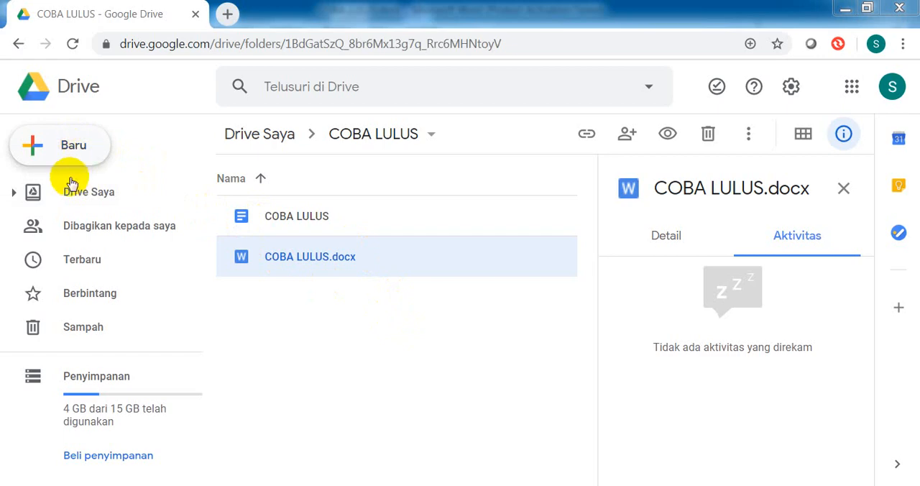
# - Create a new blank Google Form in the COBA LULUS folder
pyautogui.click(73, 147)
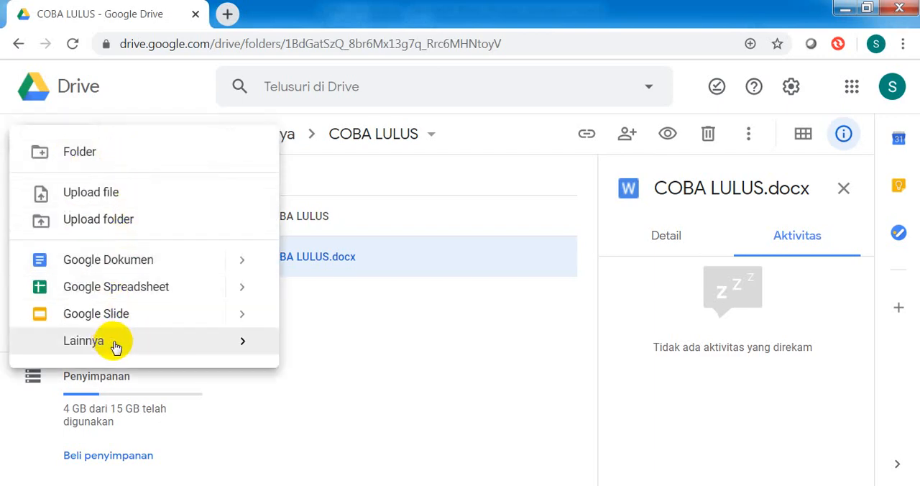
pyautogui.moveTo(226, 346)
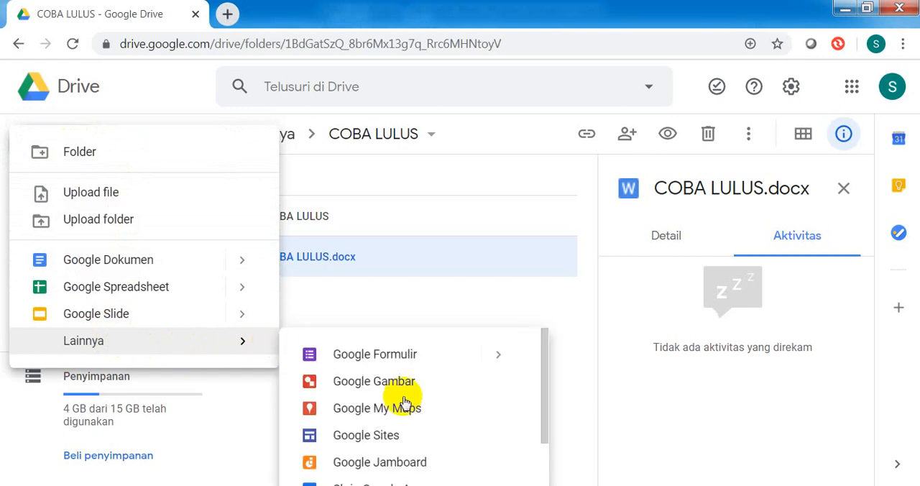
pyautogui.click(390, 357)
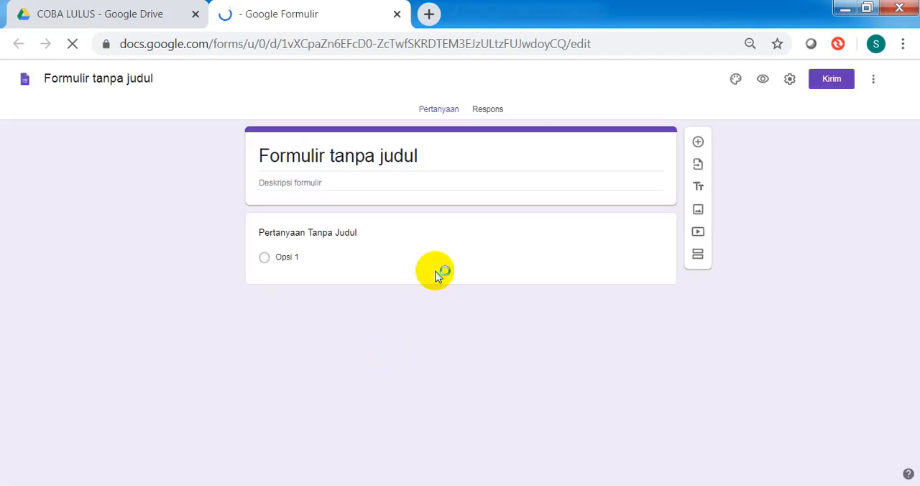
# - Replace the untitled form's heading with Form COBA LULUS
pyautogui.click(420, 156)
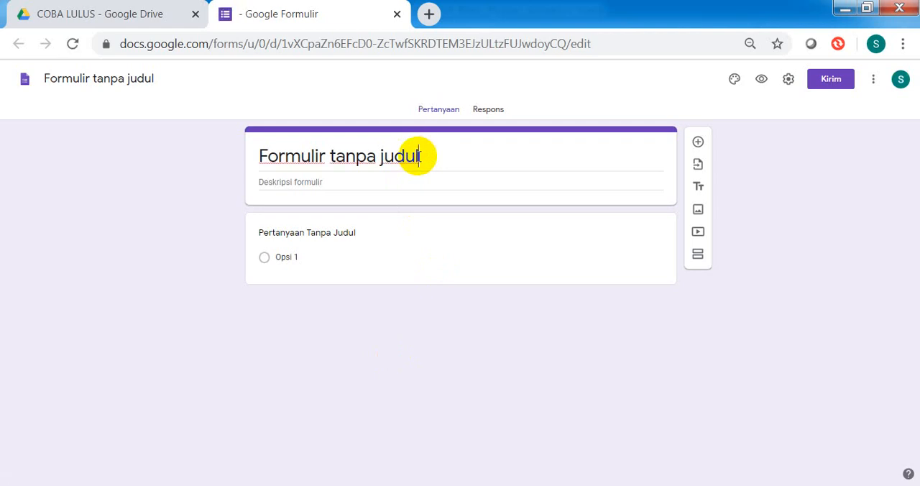
pyautogui.click(428, 154)
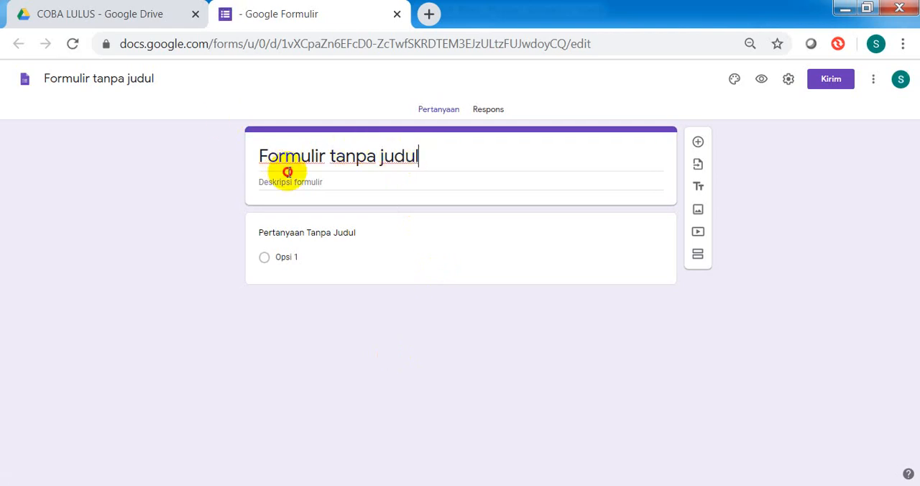
pyautogui.click(436, 165)
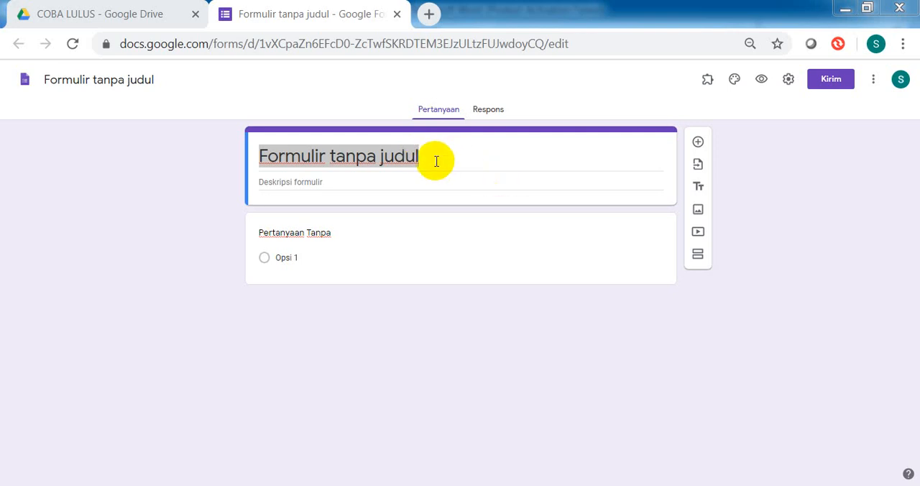
pyautogui.click(437, 159)
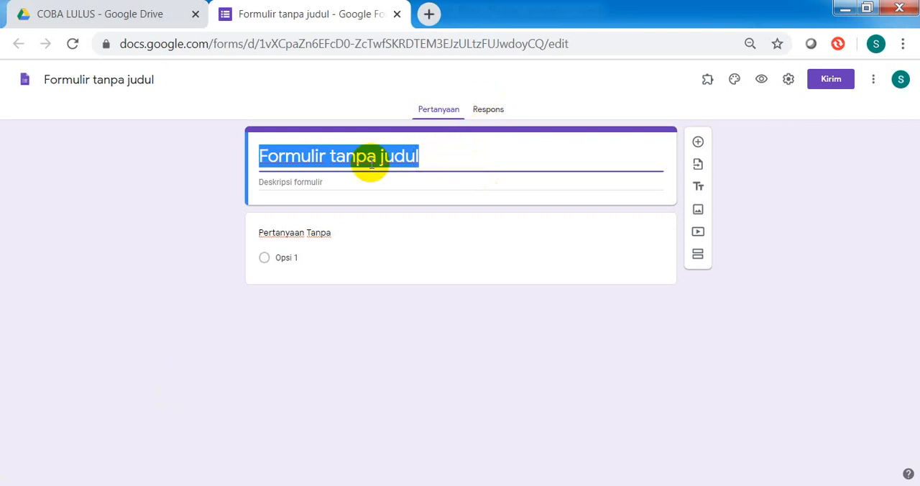
pyautogui.click(296, 159)
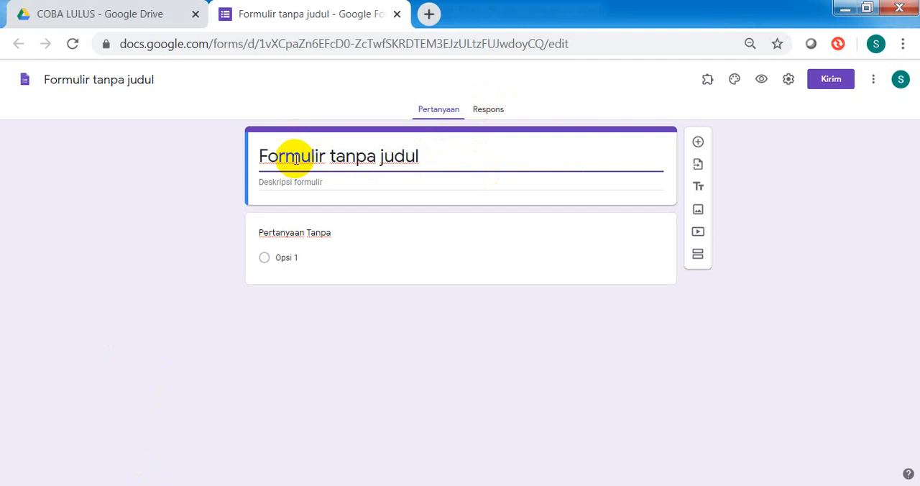
pyautogui.click(297, 159)
pyautogui.press('Delete')
pyautogui.press('Delete')
pyautogui.press('Delete')
pyautogui.press('Delete')
pyautogui.press('Delete')
pyautogui.press('Delete')
pyautogui.press('Delete')
pyautogui.press('Delete')
pyautogui.press('Delete')
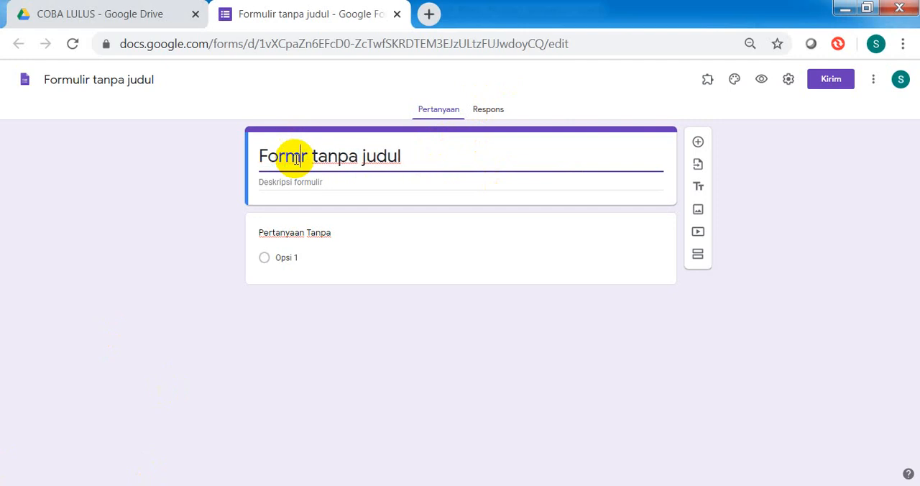
pyautogui.press('Delete')
pyautogui.press('Delete')
pyautogui.press('Delete')
pyautogui.press('Delete')
pyautogui.press('Delete')
pyautogui.press('Delete')
pyautogui.press('Delete')
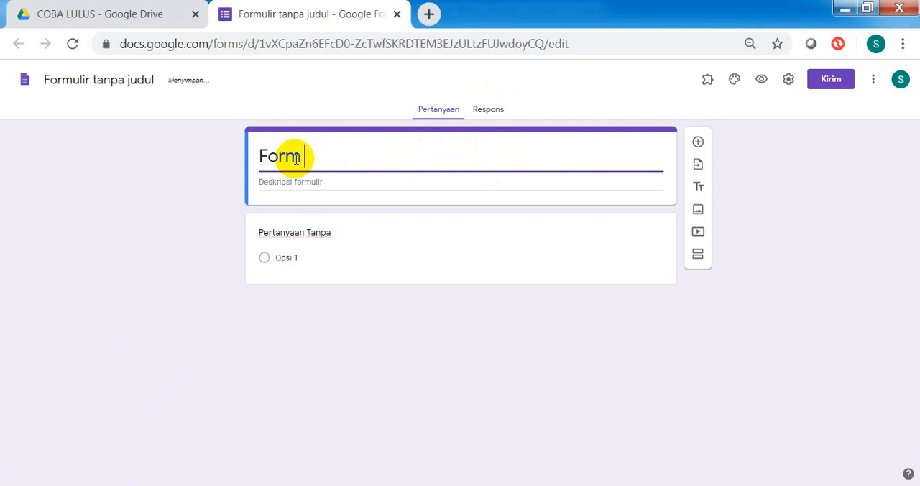
pyautogui.write('COBA')
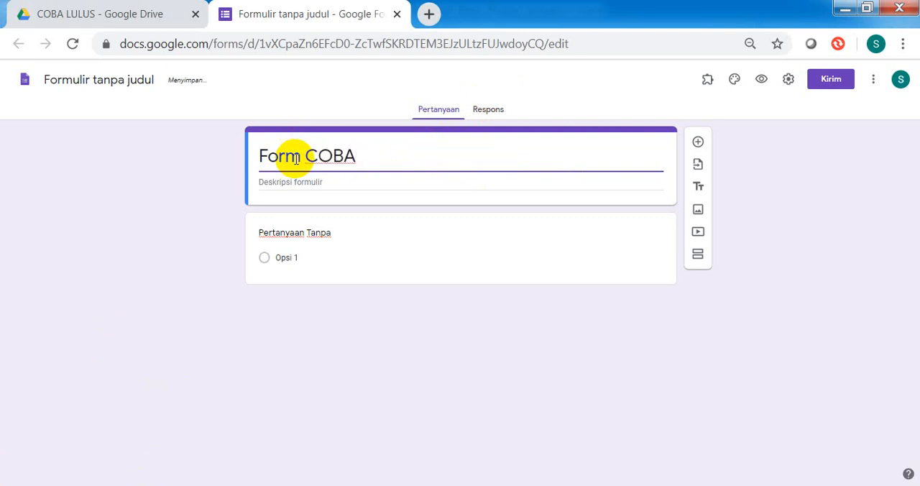
pyautogui.write(' LULUS')
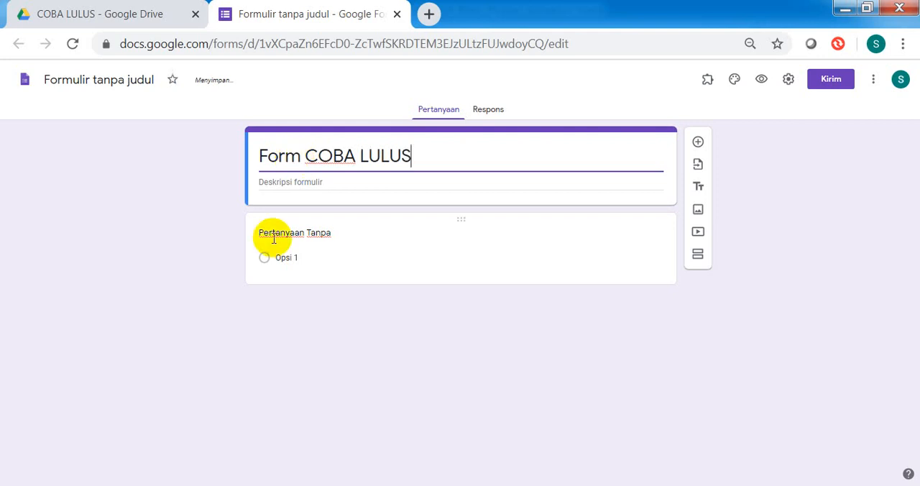
# - Set the form's file name to Form COBA LULUS, matching its heading
pyautogui.moveTo(417, 157); pyautogui.dragTo(259, 167)
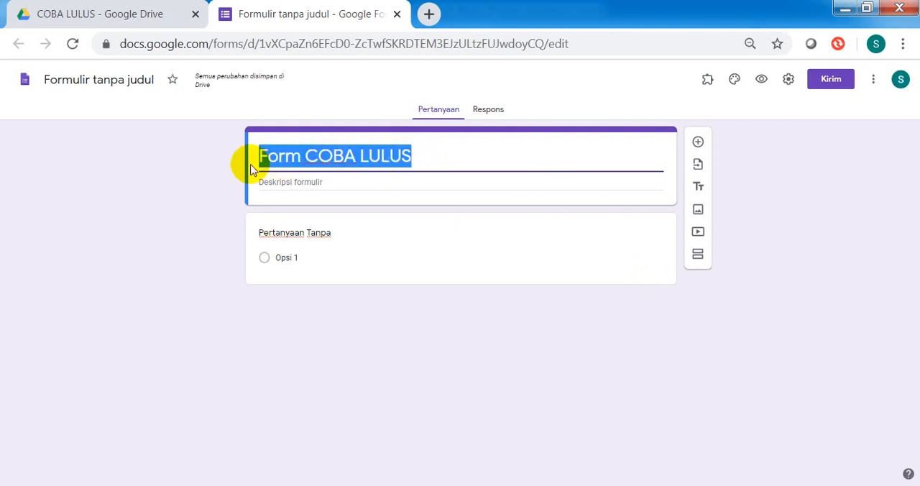
pyautogui.click(152, 79)
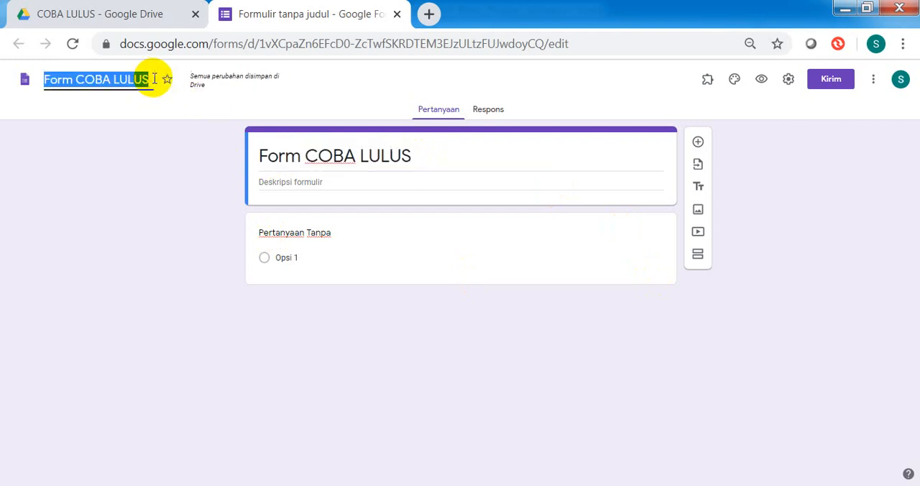
pyautogui.press('End')
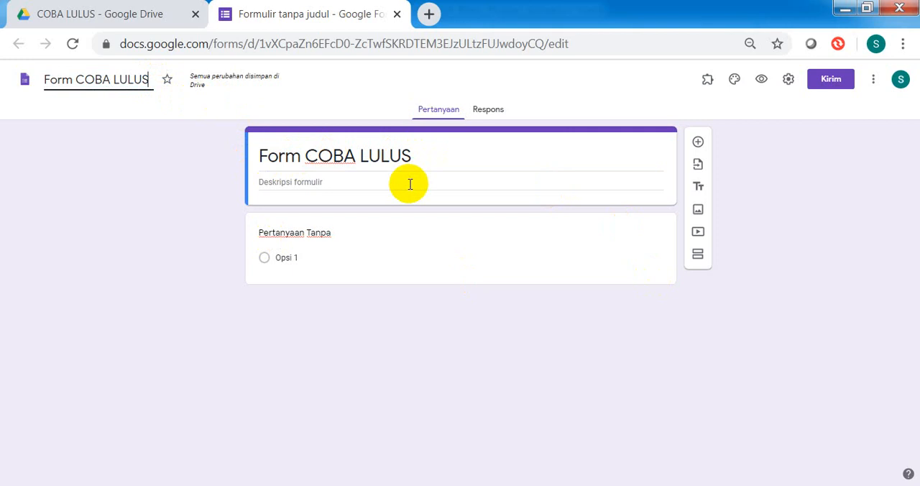
# - Title the first question NIS and set its answer type to short answer (Jawaban singkat)
pyautogui.click(385, 250)
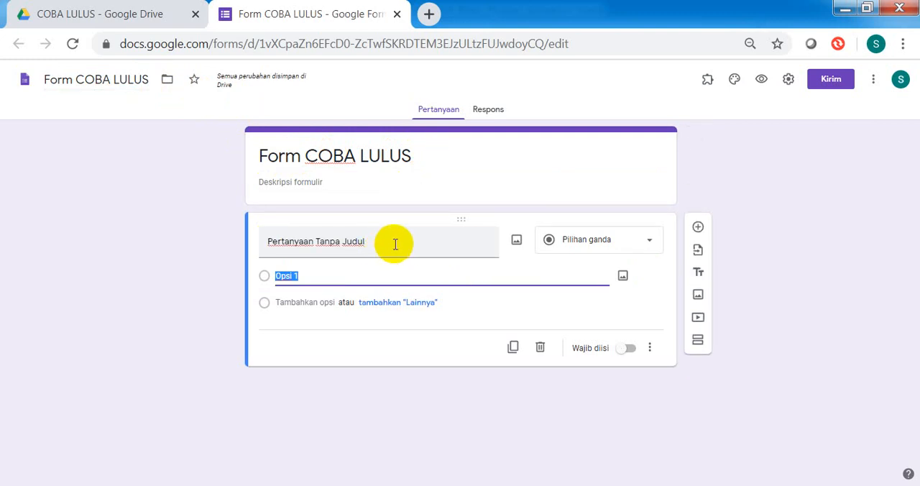
pyautogui.click(393, 245)
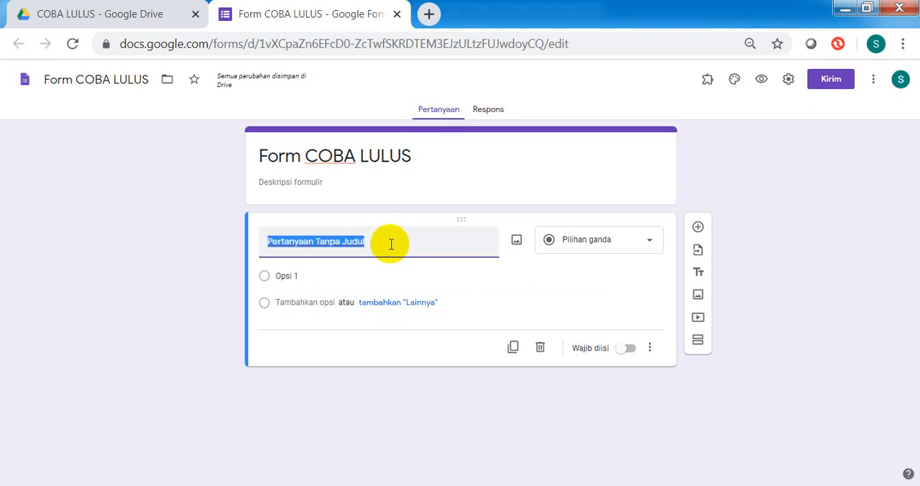
pyautogui.write('N')
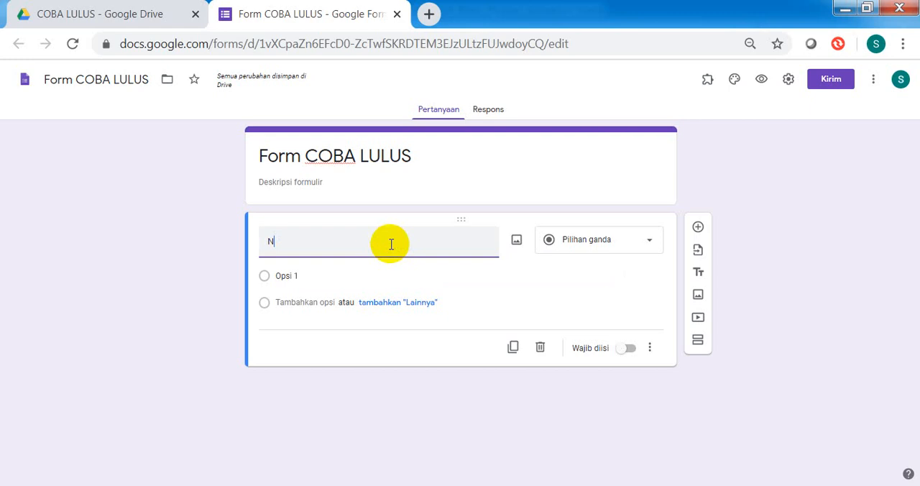
pyautogui.write('IS')
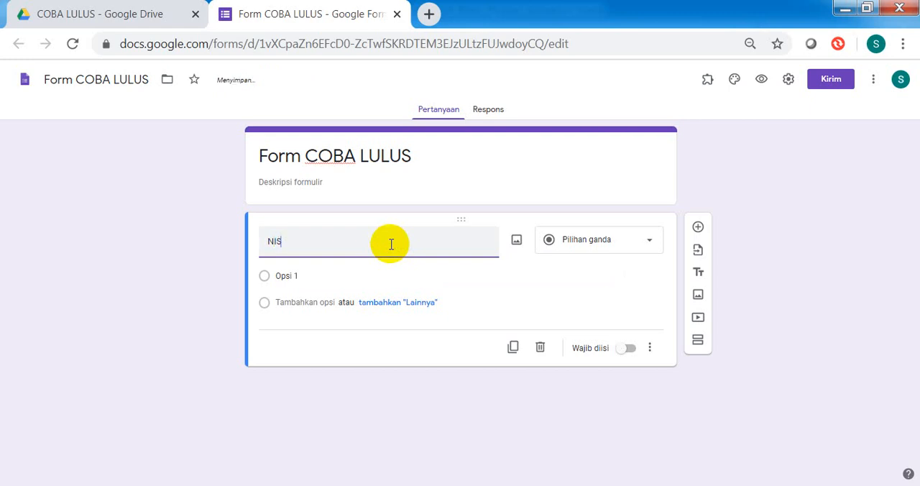
pyautogui.click(648, 247)
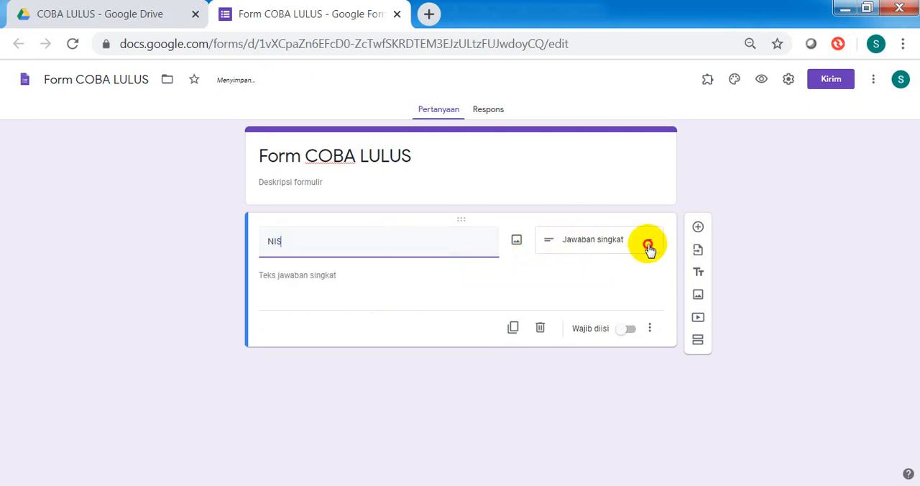
pyautogui.click(649, 248)
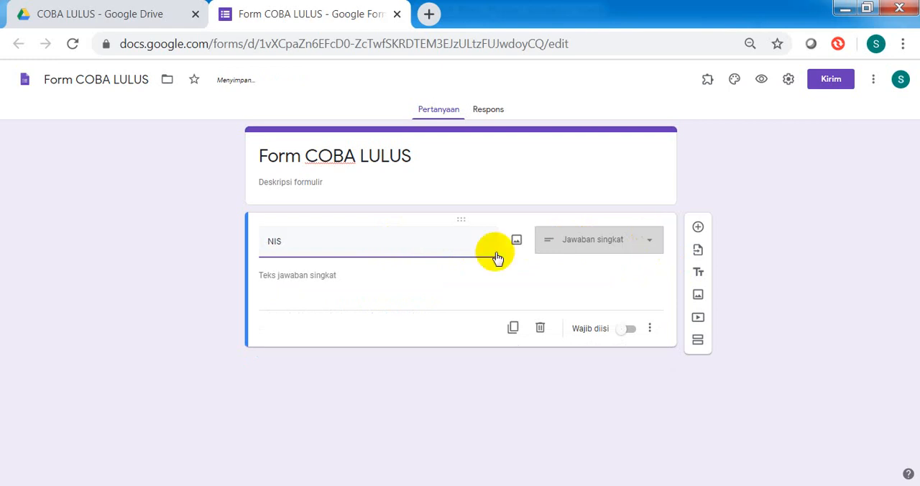
# - Make the NIS question a required answer (Wajib diisi)
pyautogui.click(282, 243)
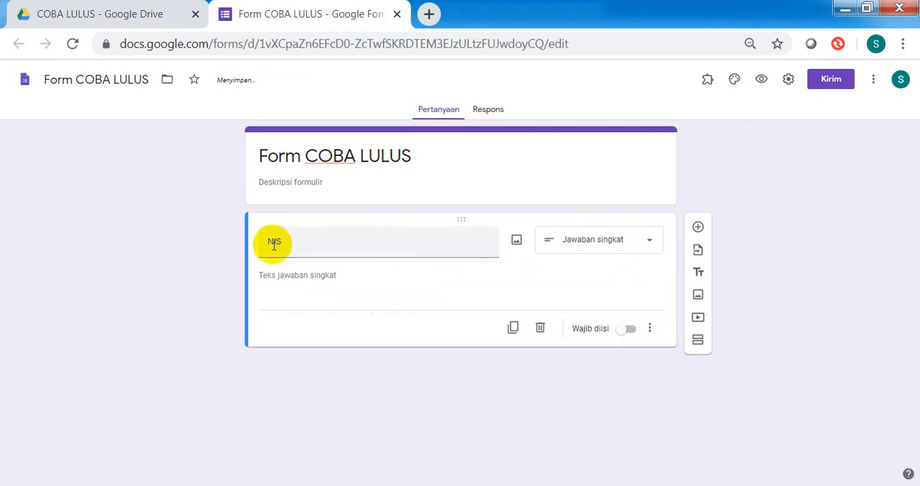
pyautogui.moveTo(269, 240); pyautogui.dragTo(293, 240)
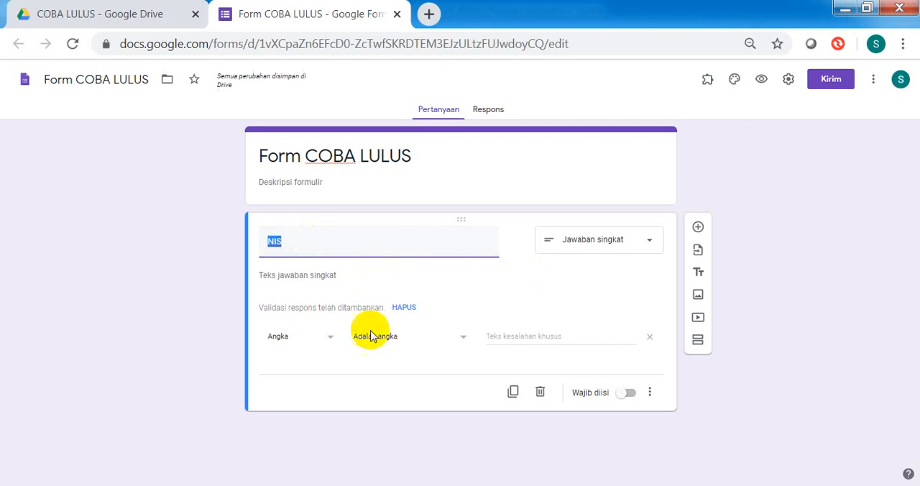
pyautogui.click(621, 399)
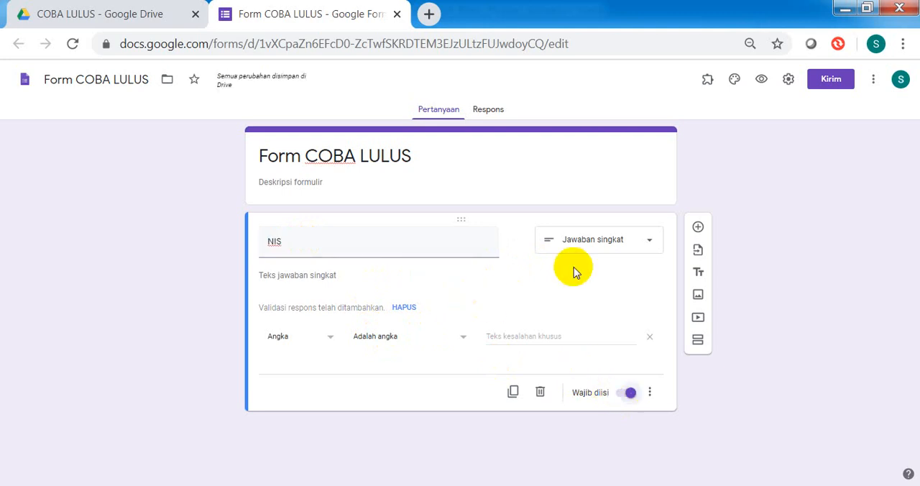
# - Add a second question titled TOKEN with the short answer type (Jawaban singkat)
pyautogui.click(697, 228)
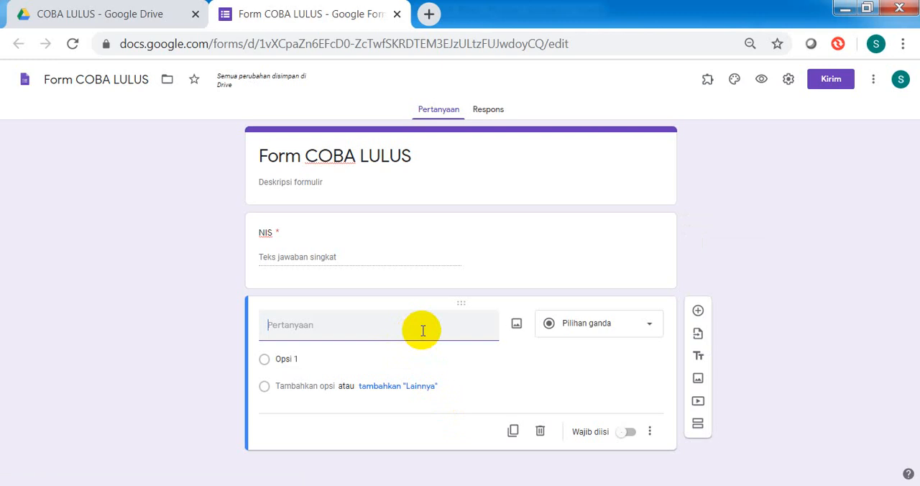
pyautogui.write('TOKN')
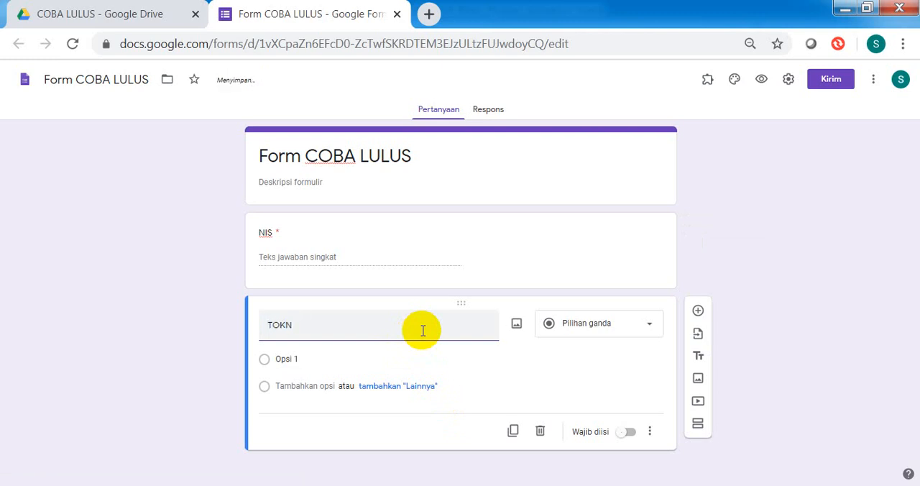
pyautogui.press('BackSpace')
pyautogui.write('EN')
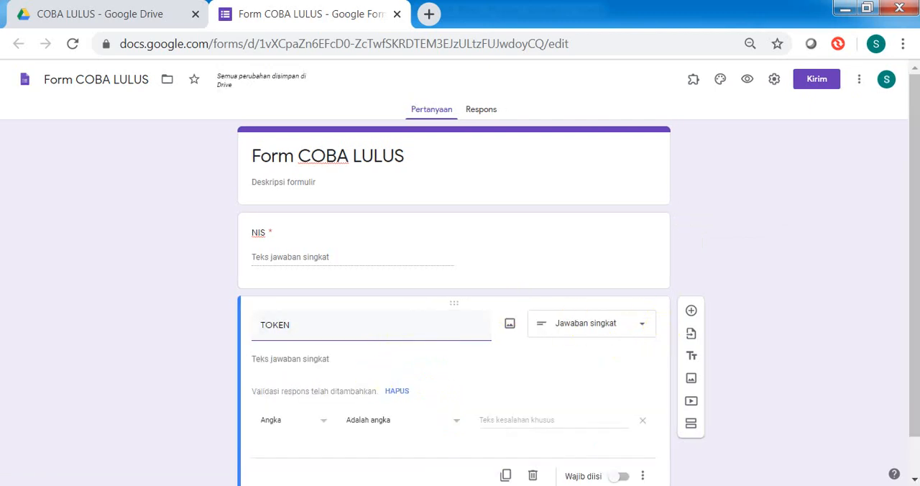
pyautogui.click(619, 327)
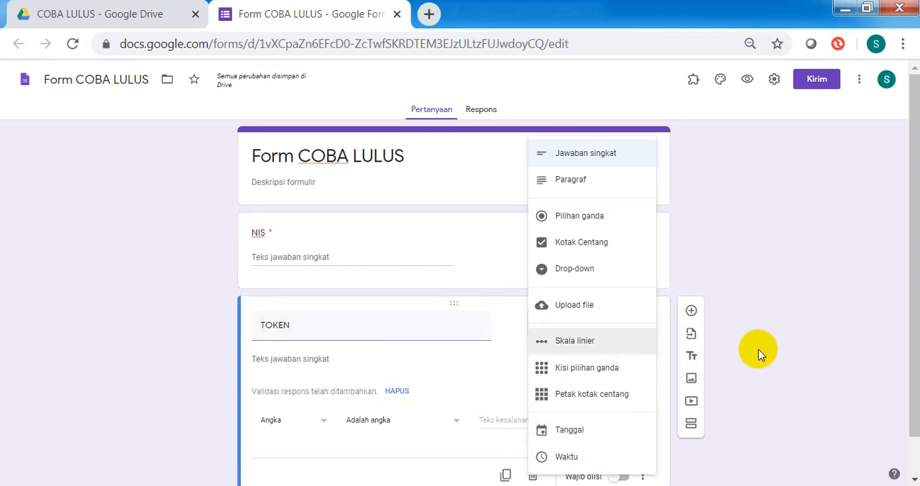
pyautogui.click(610, 153)
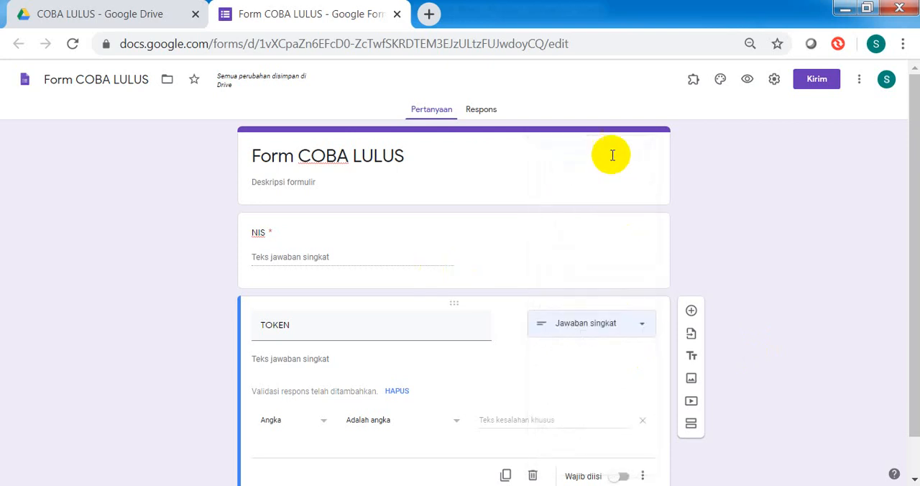
# - Remove the number validation from the TOKEN question and make the question required (Wajib diisi)
pyautogui.click(641, 421)
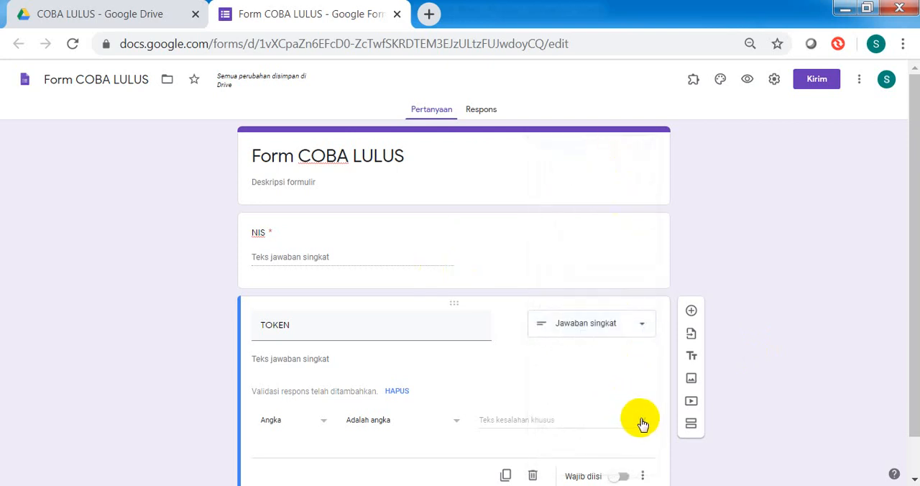
pyautogui.click(642, 424)
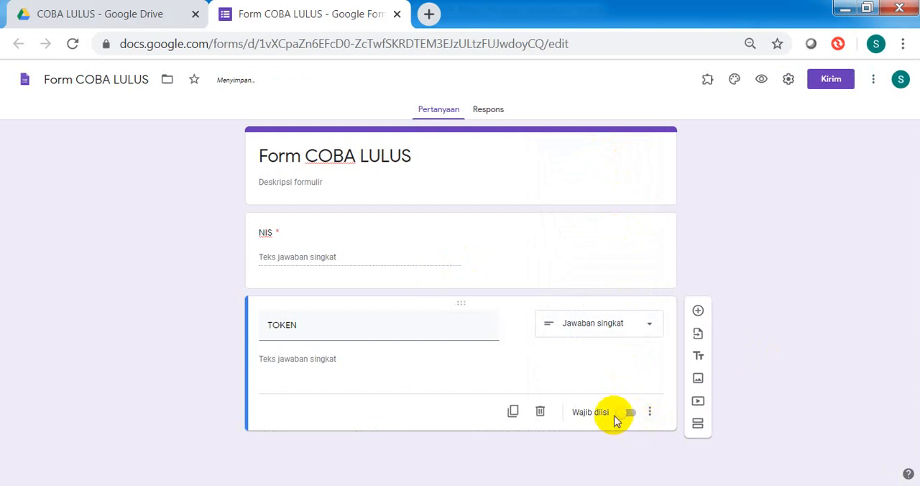
pyautogui.click(625, 414)
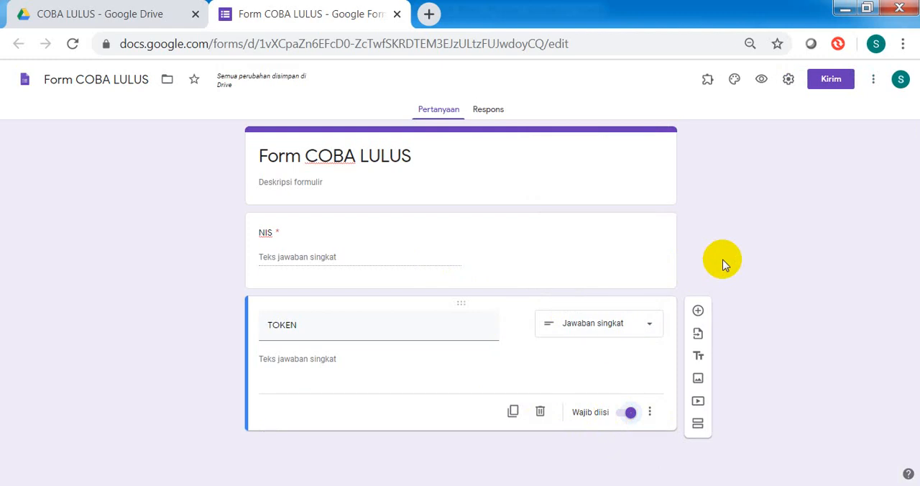
# - Turn on collecting respondents' email addresses (Kumpulkan alamat email) in the form settings and save
pyautogui.click(788, 81)
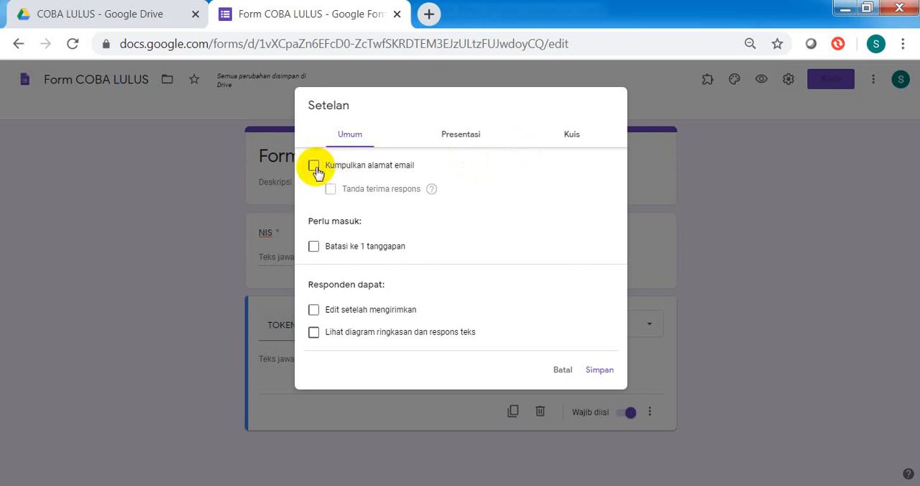
pyautogui.click(315, 166)
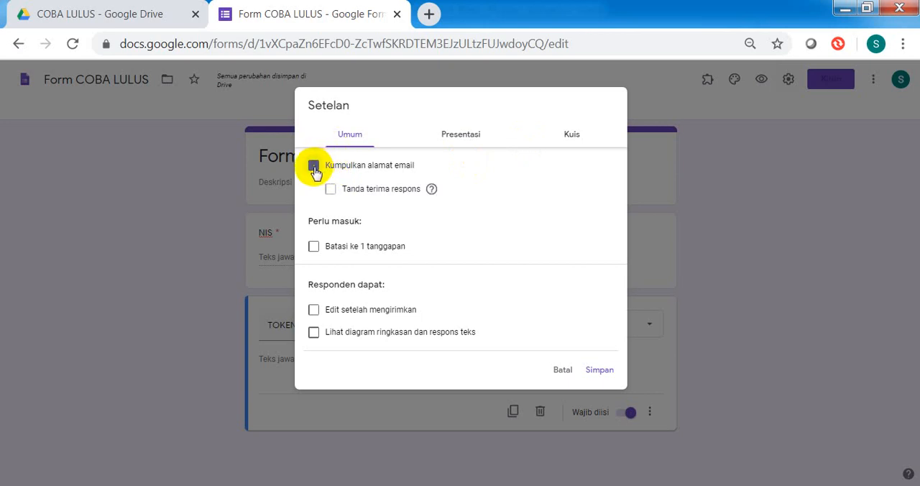
pyautogui.click(603, 371)
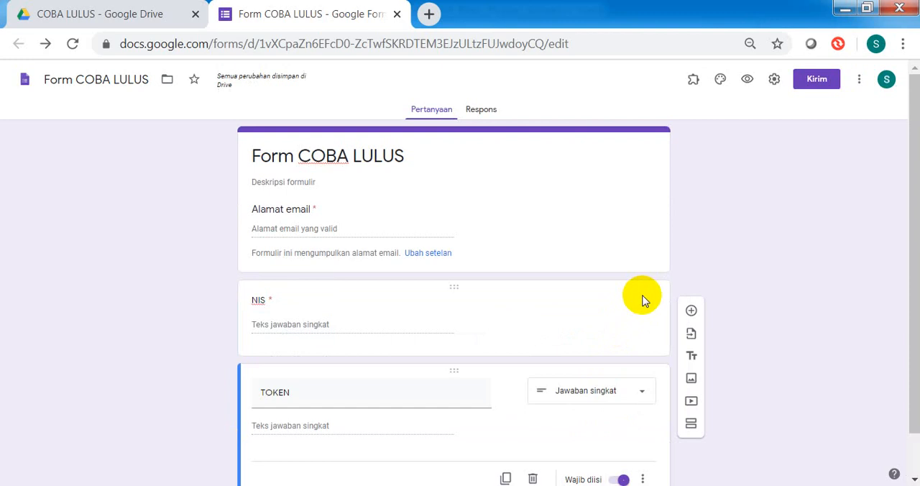
# - Copy the form's shareable link from the send options without shortening it
pyautogui.click(818, 85)
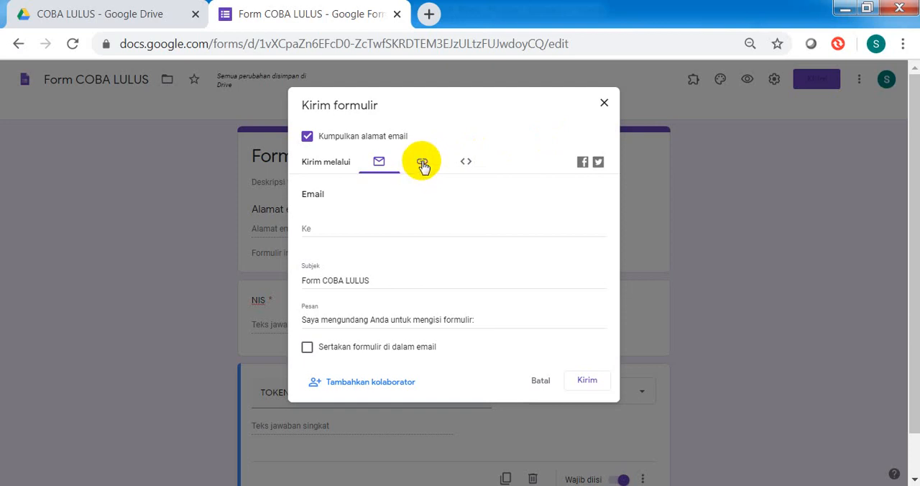
pyautogui.click(423, 164)
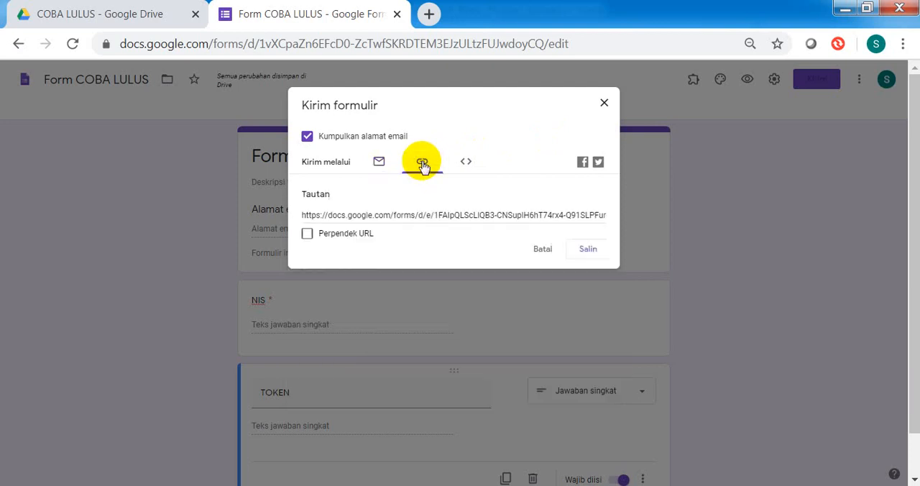
pyautogui.click(585, 250)
pyautogui.click(544, 215)
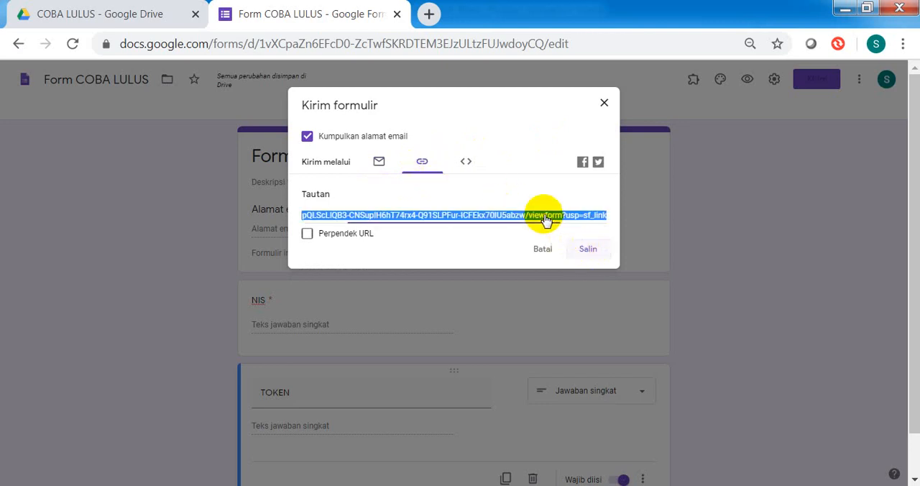
pyautogui.click(586, 251)
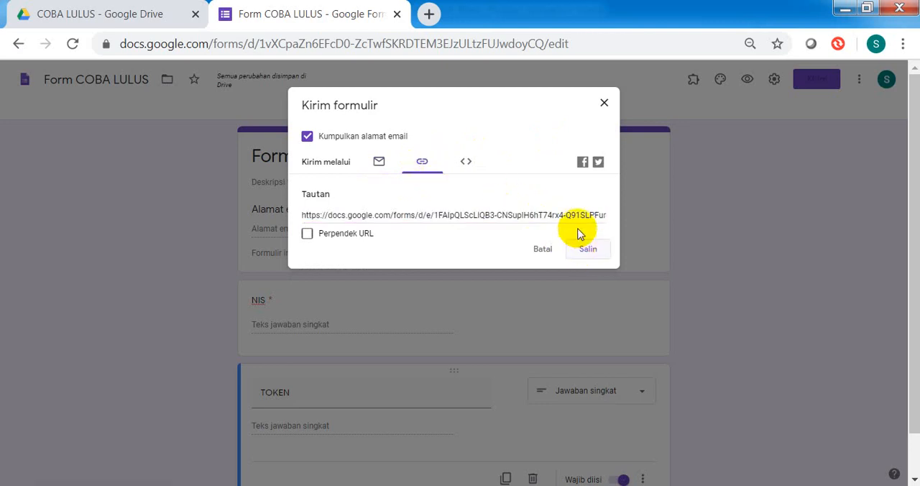
# - Open the gg.gg URL shortener in a new browser tab and paste the copied form link as the long URL
pyautogui.click(430, 16)
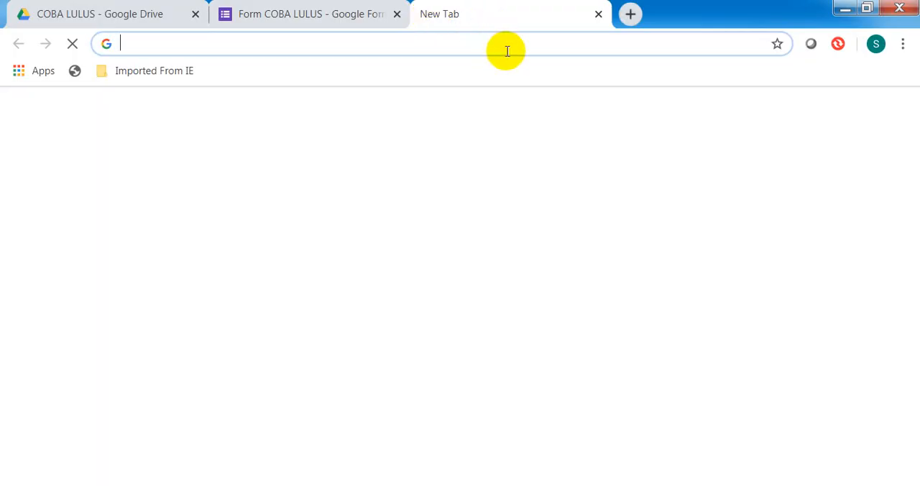
pyautogui.write('G')
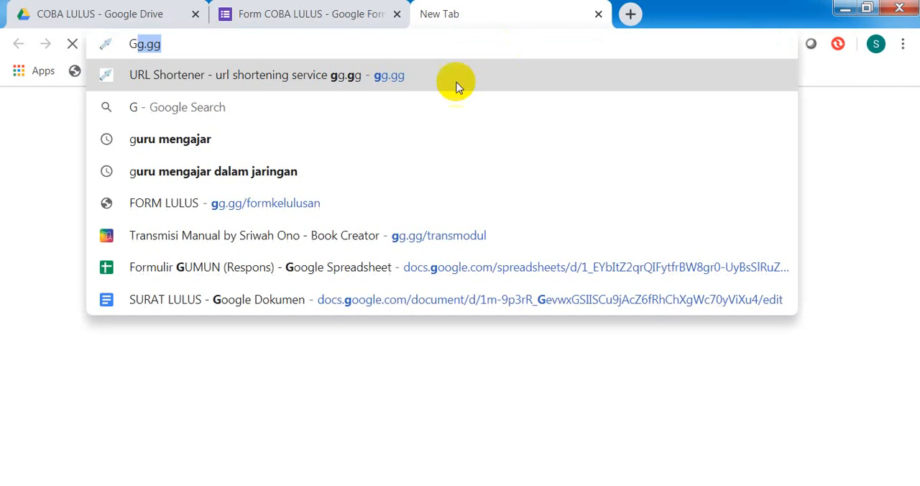
pyautogui.press('Return')
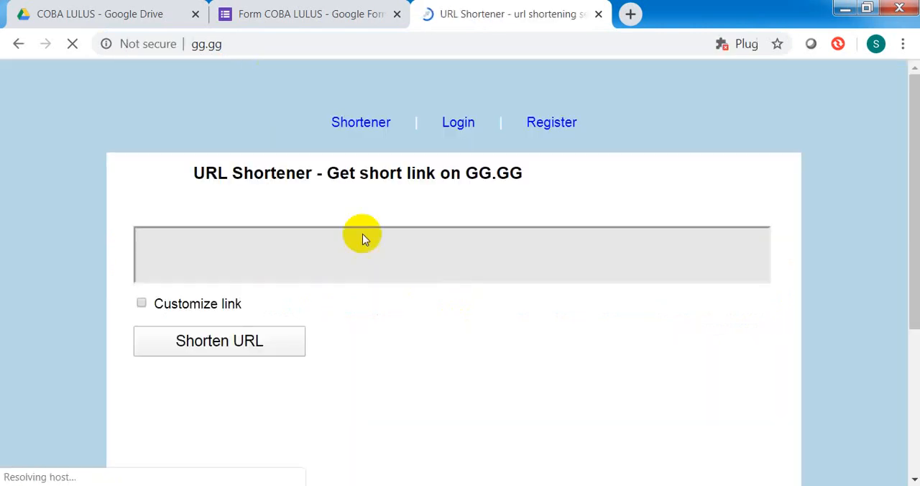
pyautogui.click(369, 256)
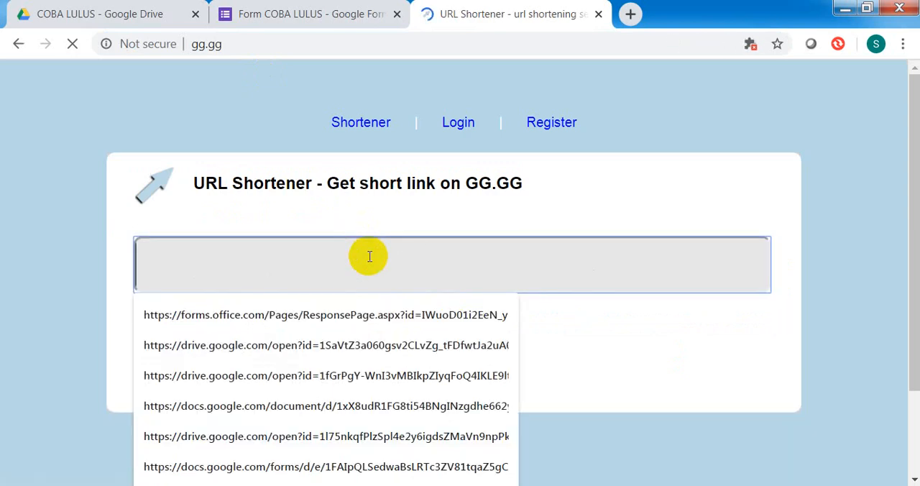
pyautogui.hotkey('ctrl', 'v')
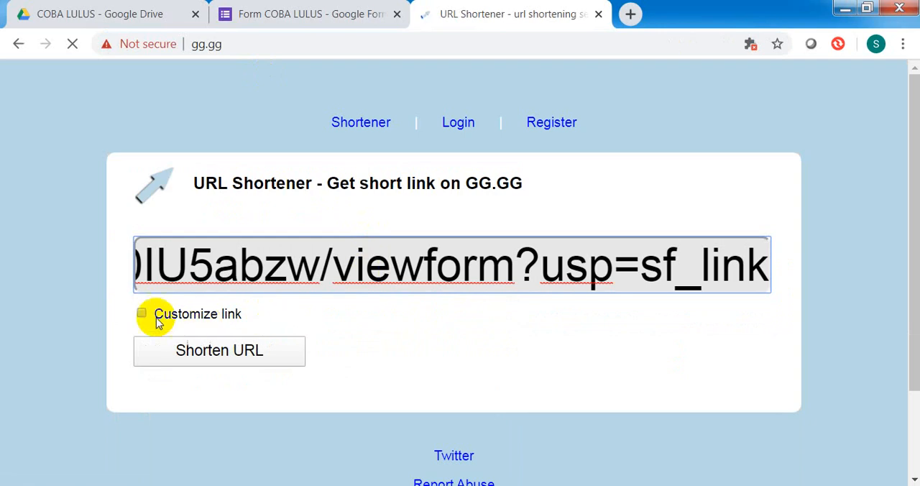
# - Shorten the form link with a custom path, trying COBALULUS and settling on COBALULUSTM
pyautogui.click(141, 314)
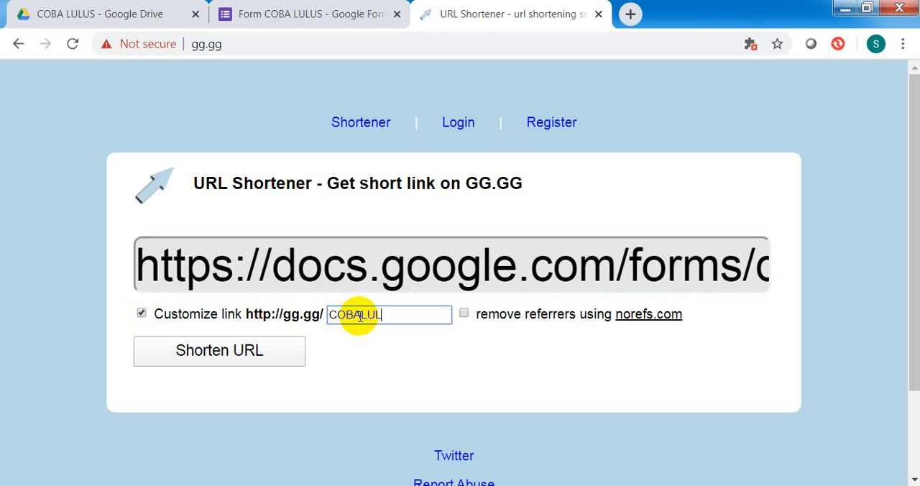
pyautogui.click(274, 354)
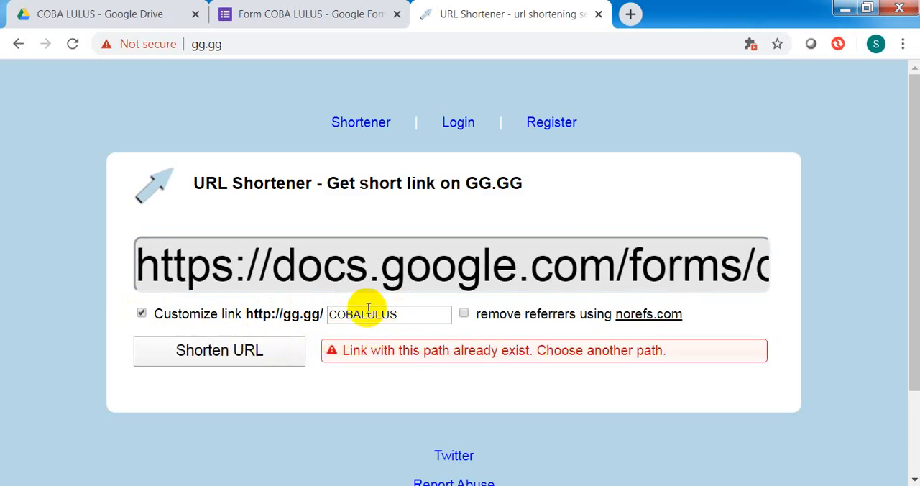
pyautogui.click(401, 315)
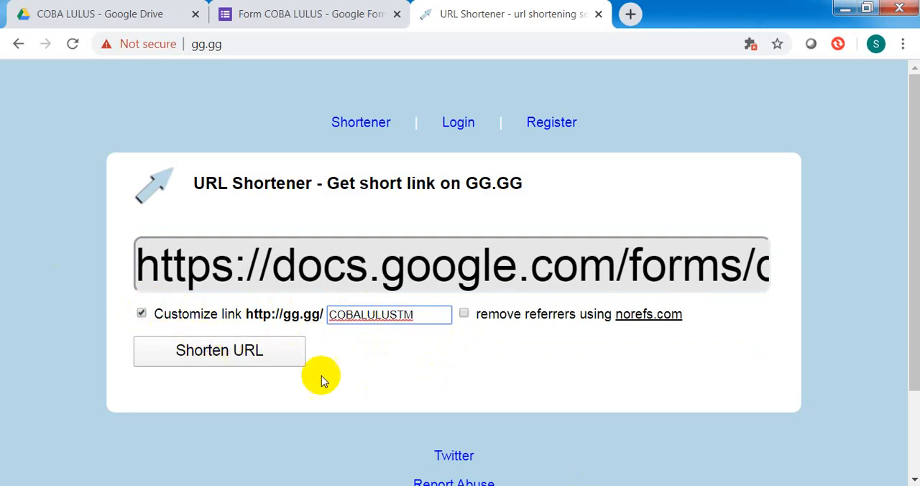
pyautogui.click(277, 355)
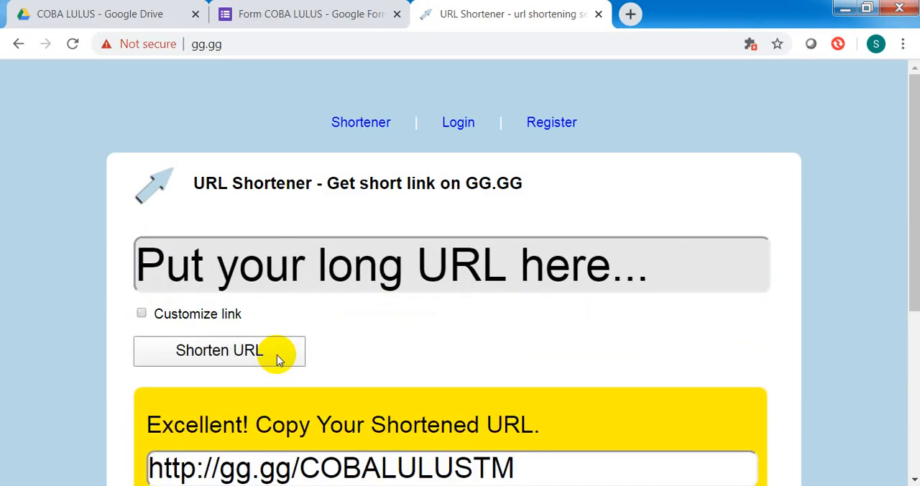
pyautogui.scroll(-1, 368, 386)
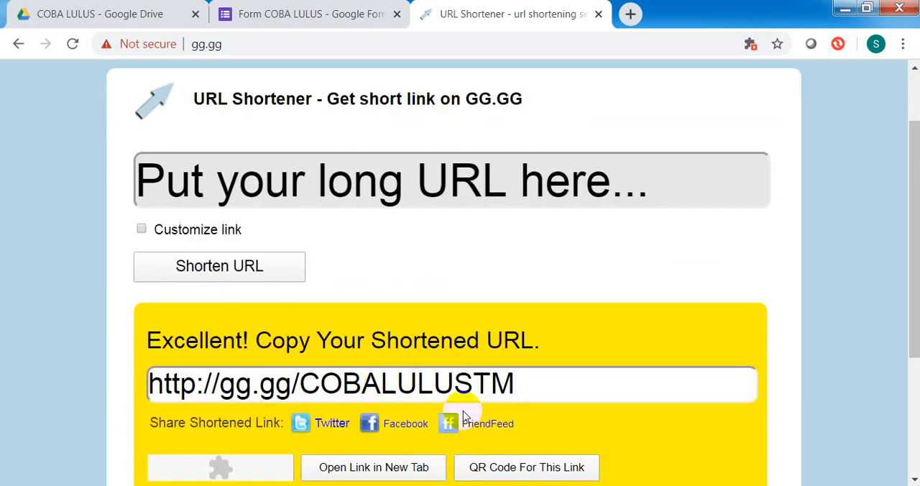
# - Return to the form, close its send dialog, and create a new response spreadsheet named Form COBA LULUS (Respons)
pyautogui.click(321, 26)
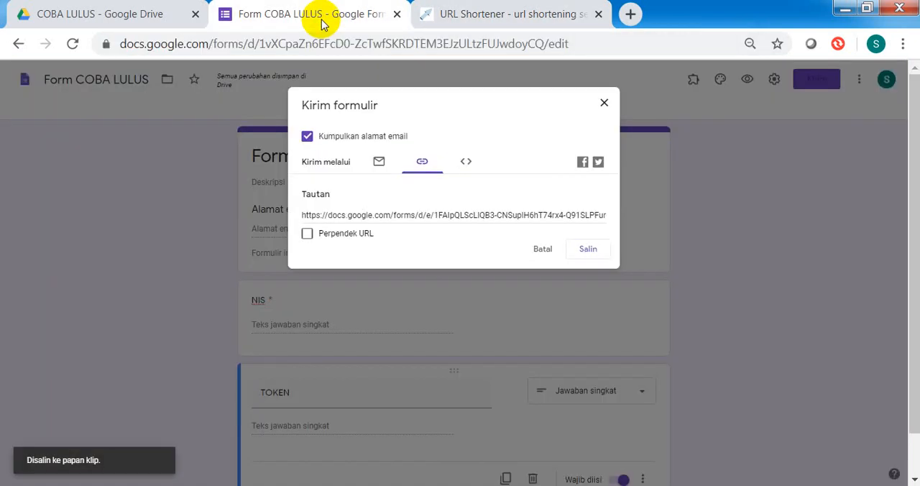
pyautogui.click(604, 106)
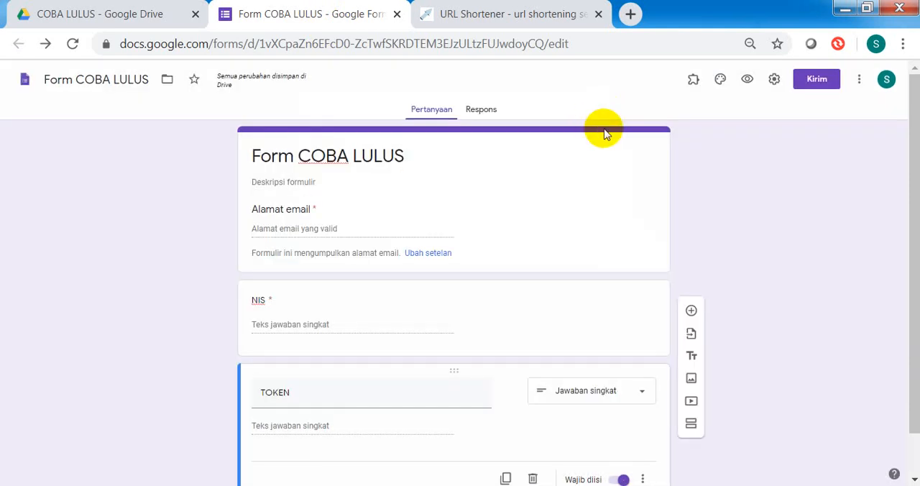
pyautogui.click(482, 112)
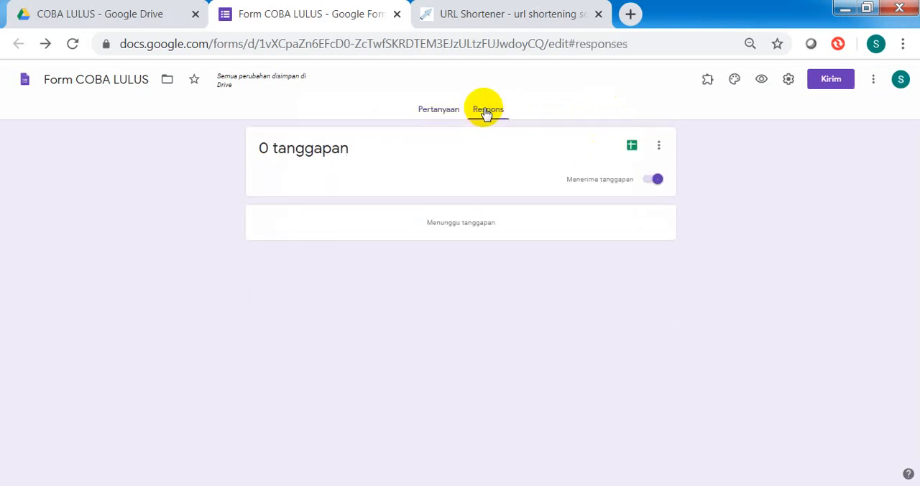
pyautogui.click(631, 148)
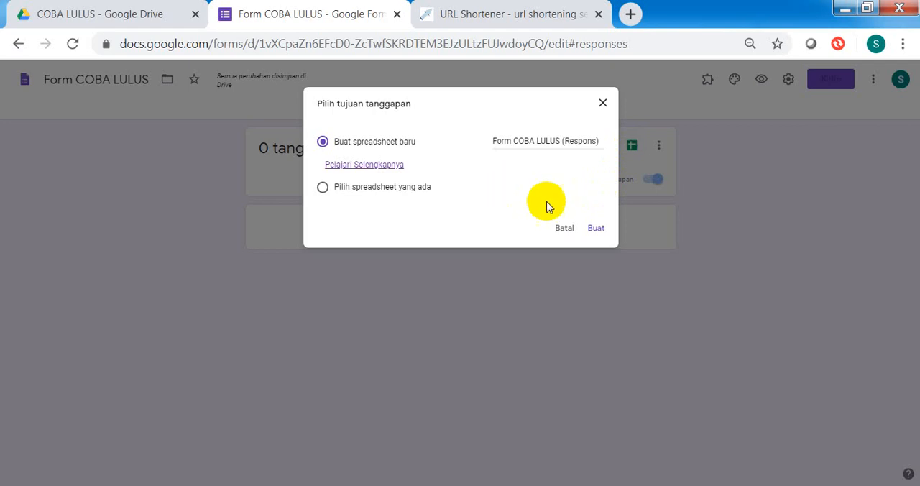
pyautogui.click(596, 228)
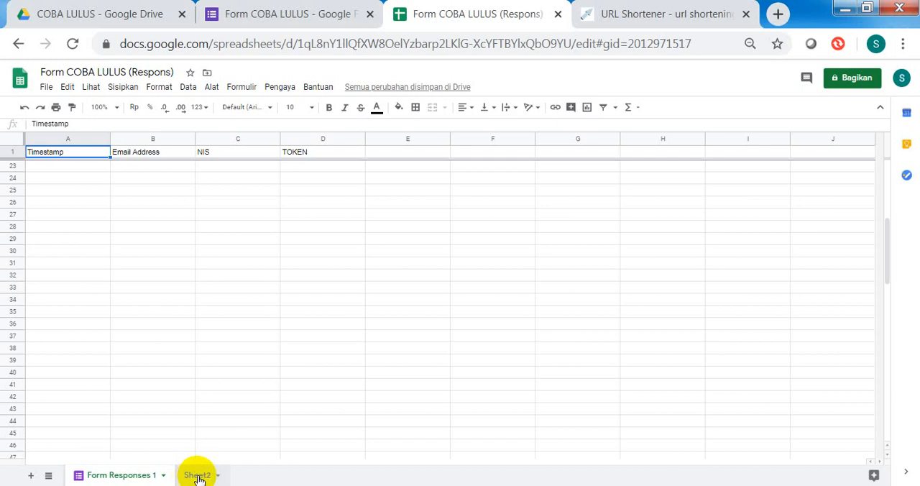
# - Rename Sheet2 of the response spreadsheet to DB
pyautogui.click(198, 476)
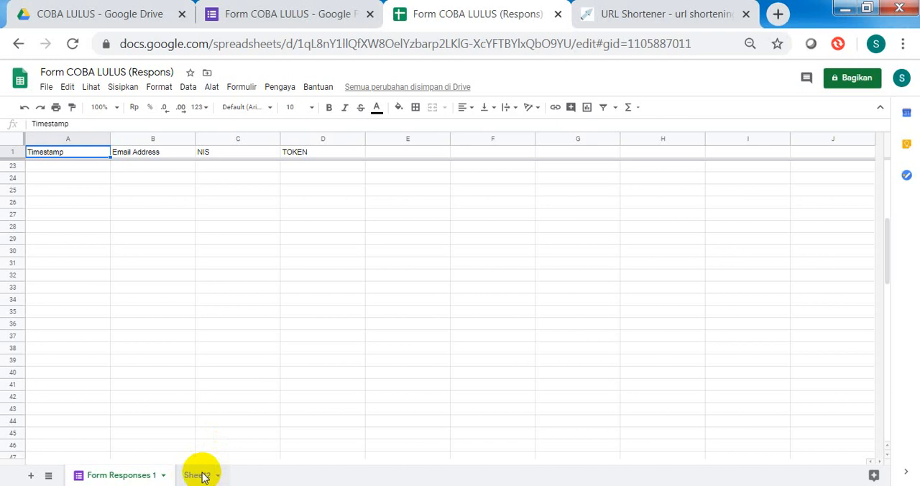
pyautogui.click(218, 476)
pyautogui.click(219, 477)
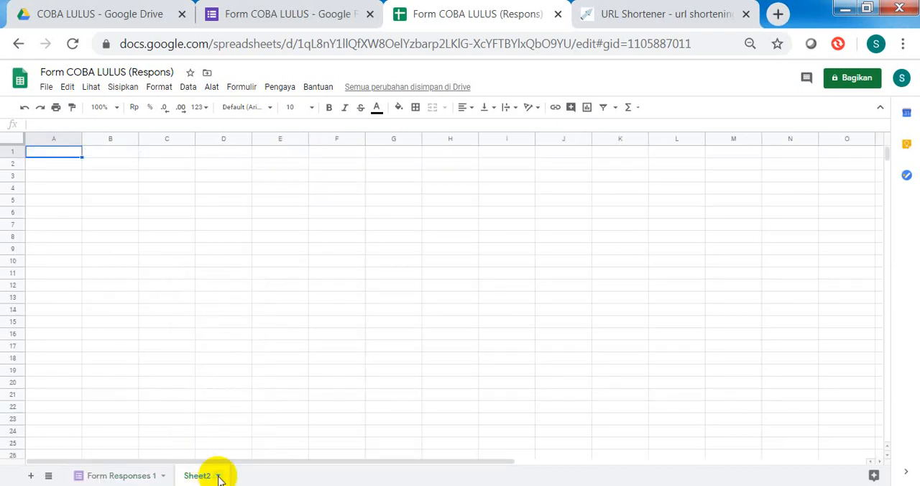
pyautogui.click(218, 478)
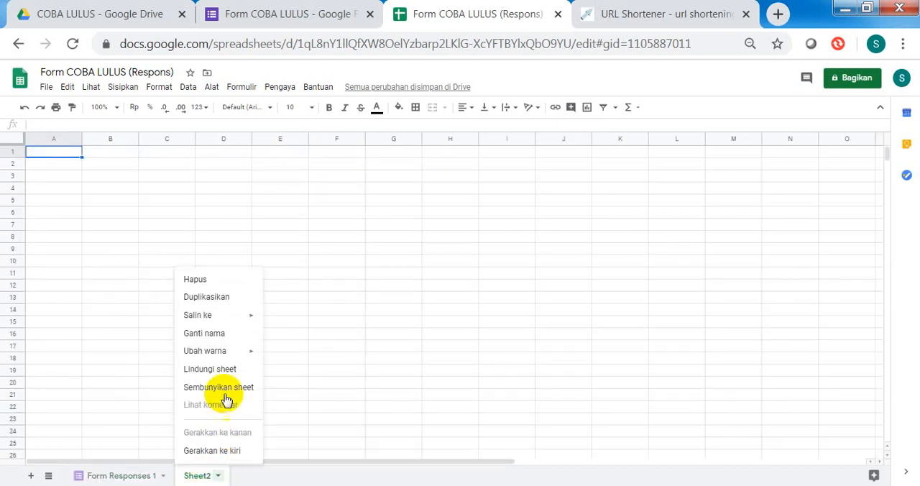
pyautogui.click(217, 335)
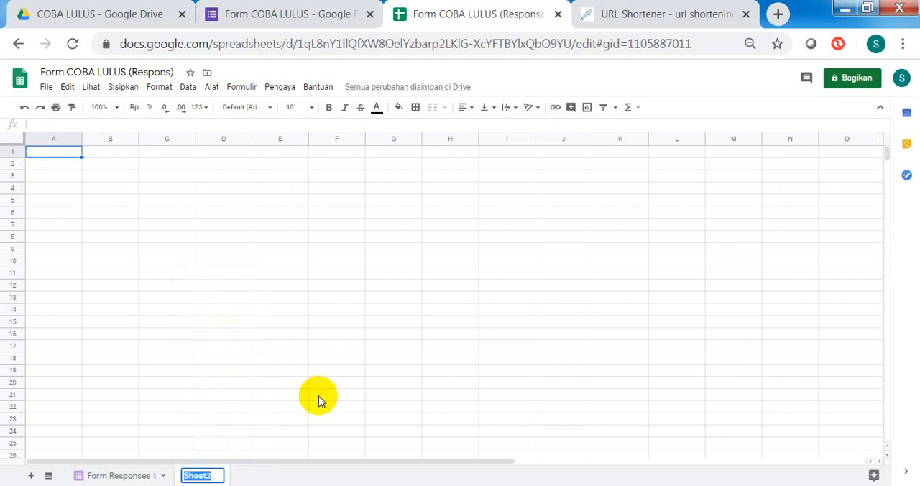
pyautogui.write('DB')
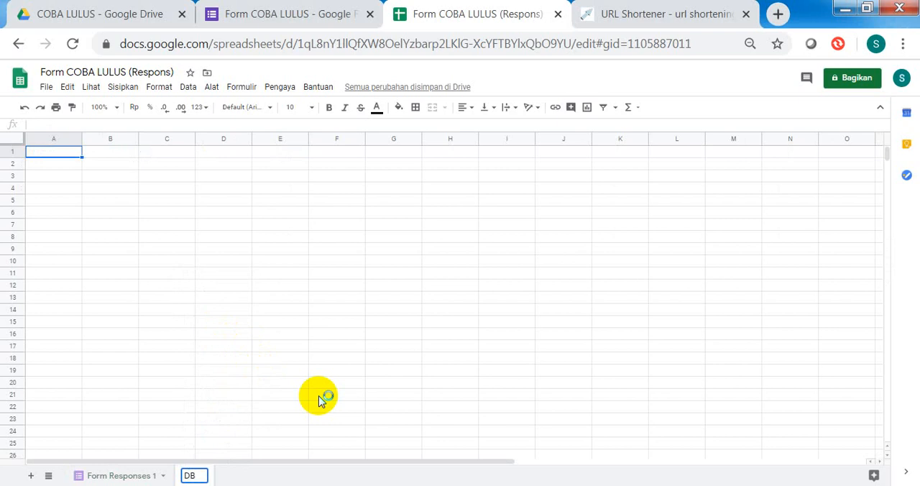
pyautogui.click(317, 399)
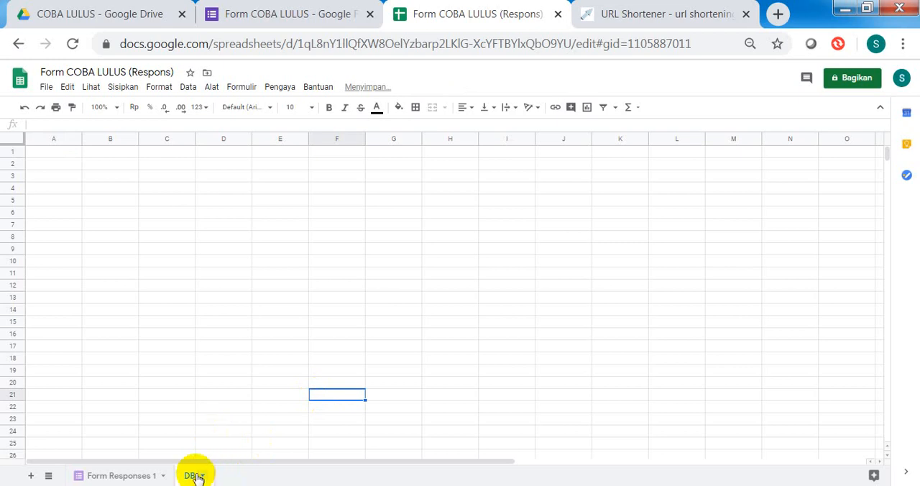
# - Switch to the Excel workbook DATA PENGUMUMAN LULUS.xlsx and examine the KODE formula together with the NIS and TOKEN columns
pyautogui.click(142, 477)
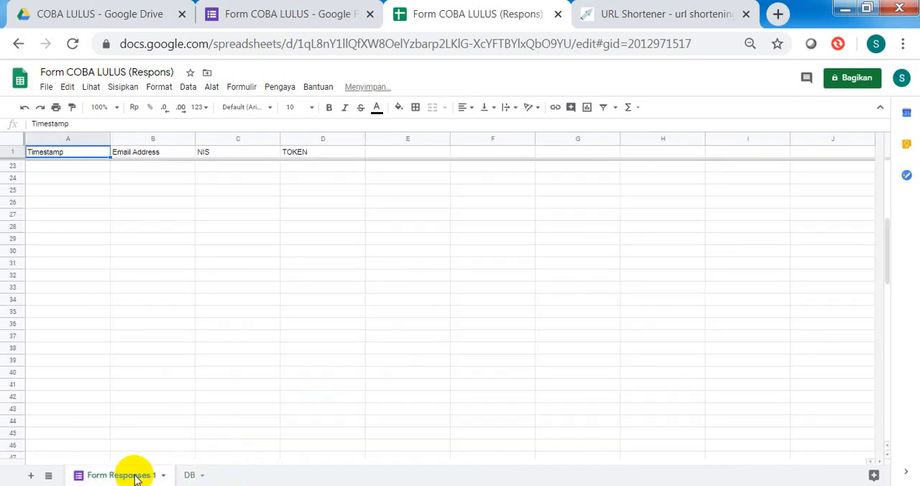
pyautogui.click(188, 478)
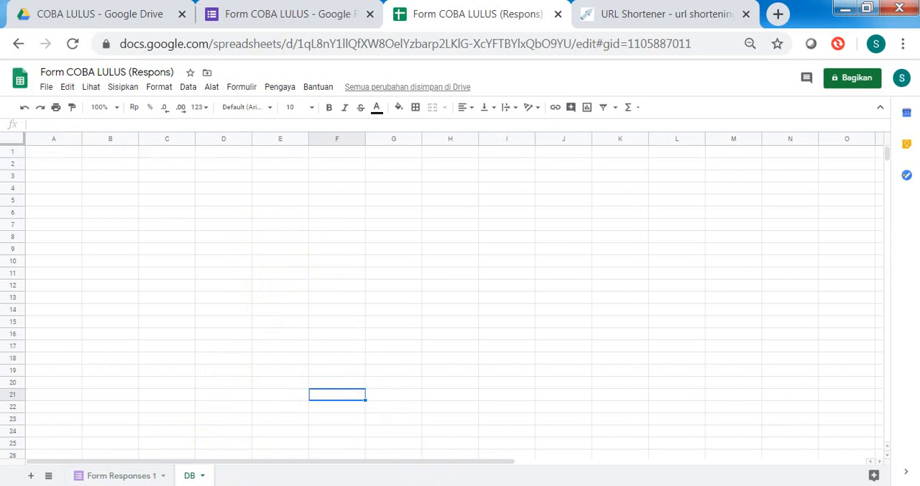
pyautogui.moveTo(461, 485)
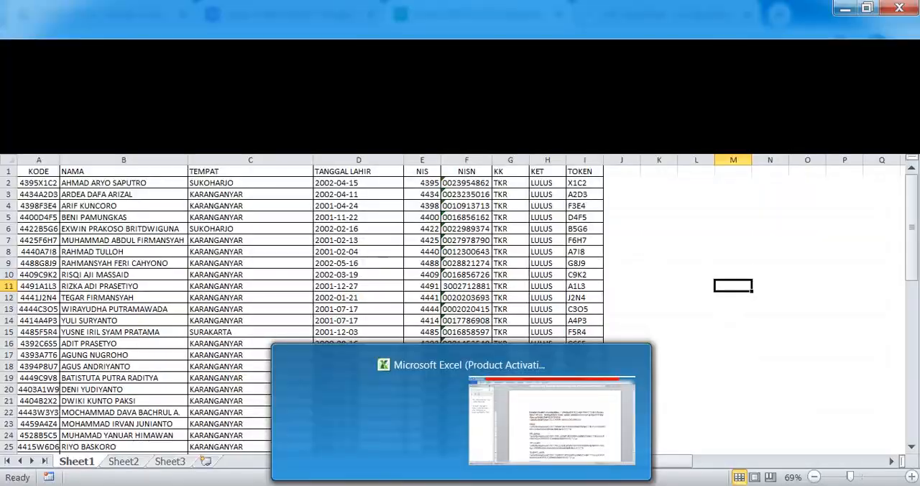
pyautogui.click(405, 388)
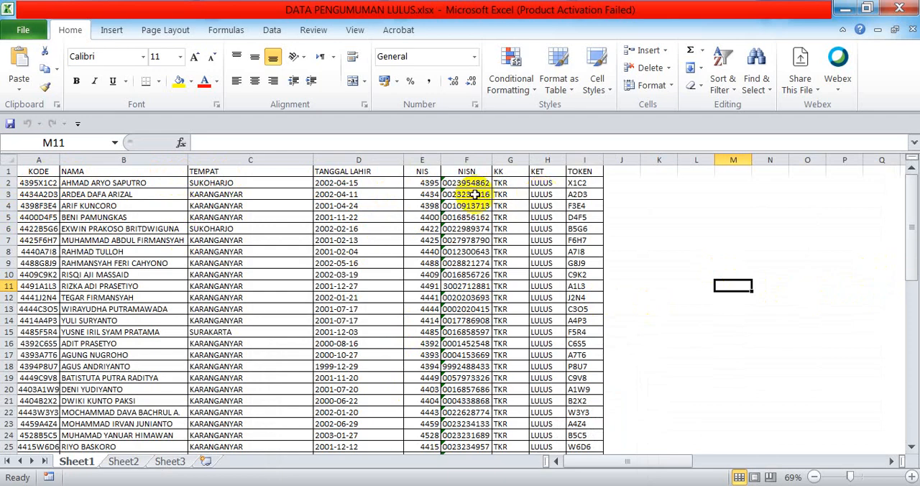
pyautogui.click(35, 184)
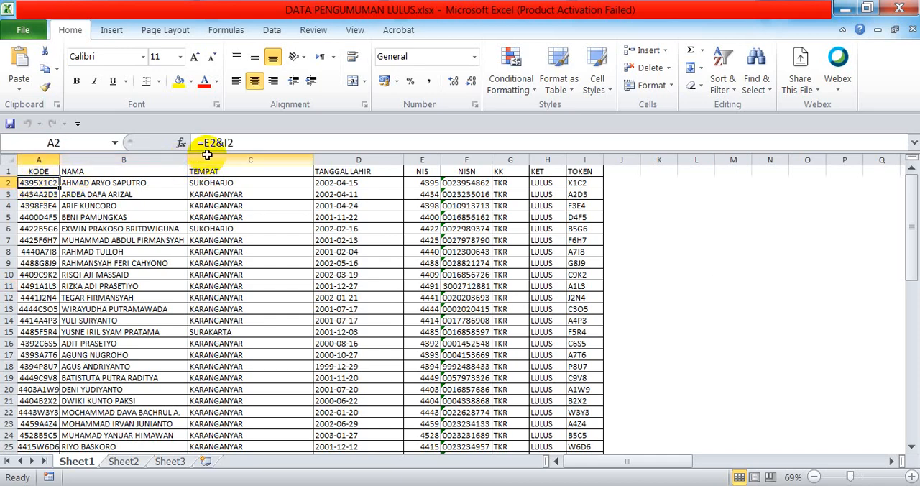
pyautogui.click(174, 207)
pyautogui.click(45, 184)
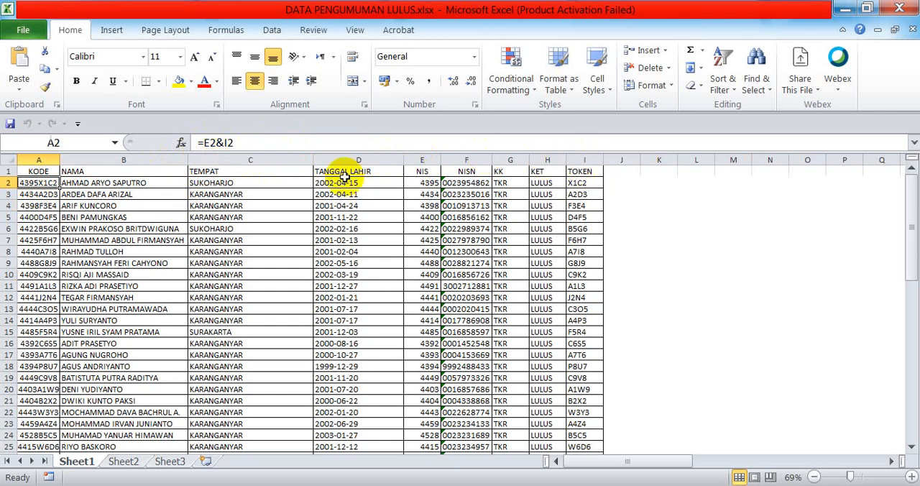
pyautogui.click(424, 157)
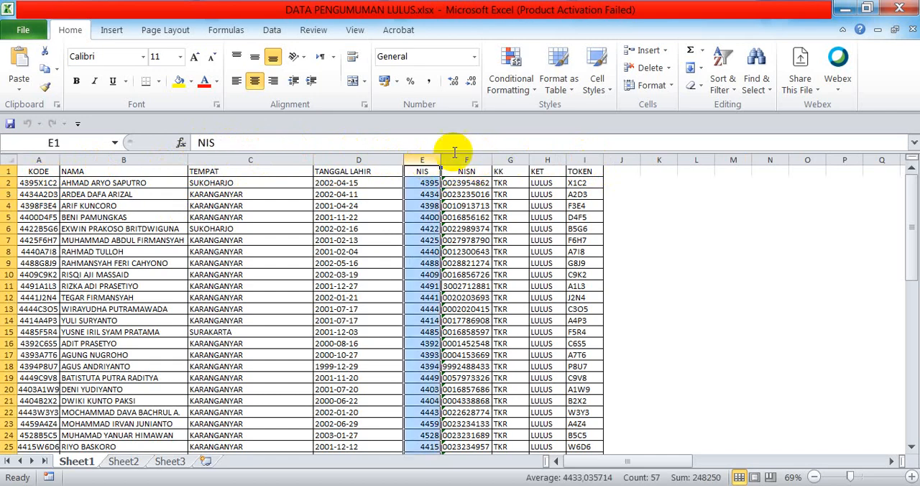
pyautogui.click(586, 154)
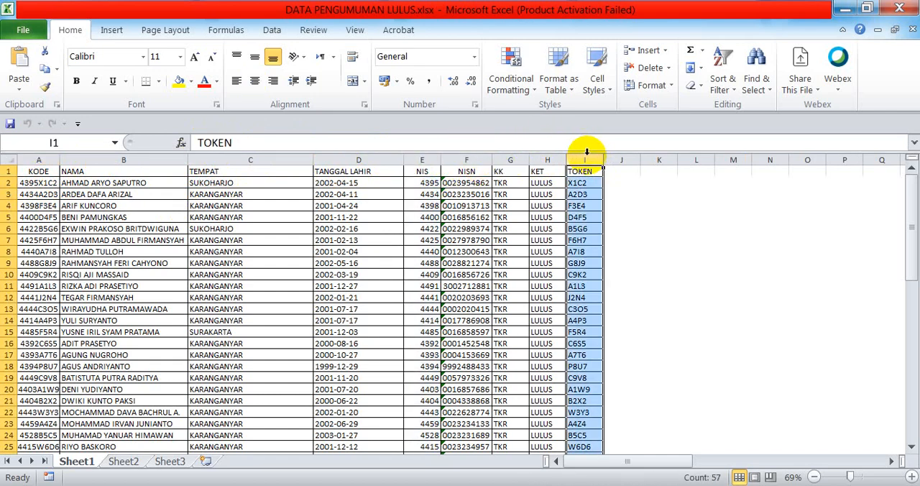
pyautogui.click(659, 184)
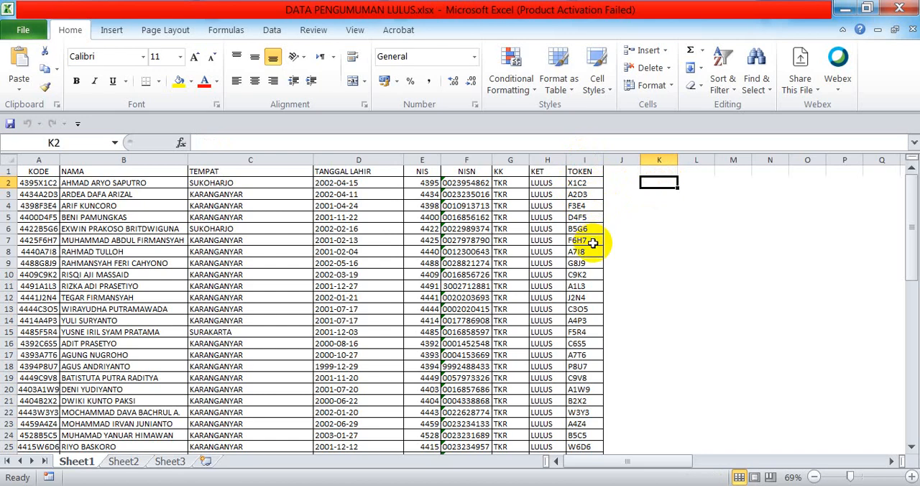
pyautogui.click(617, 216)
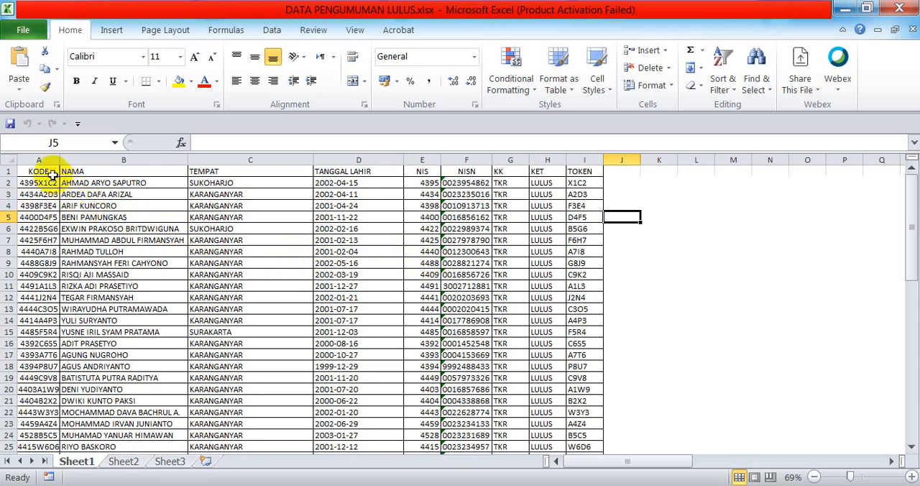
# - Copy the student table from KODE to TOKEN (A1:I57) in Excel and paste it into the DB sheet in Chrome, starting at A1
pyautogui.moveTo(46, 173); pyautogui.dragTo(589, 409)
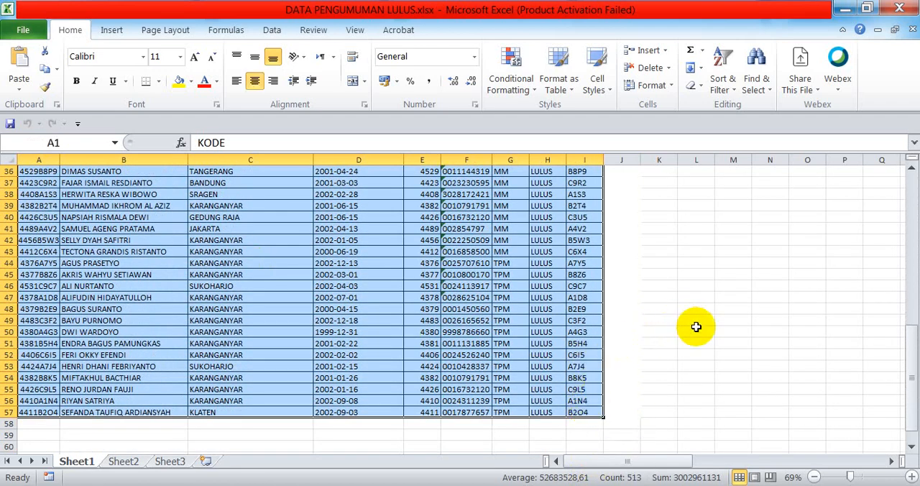
pyautogui.hotkey('ctrl', 'c')
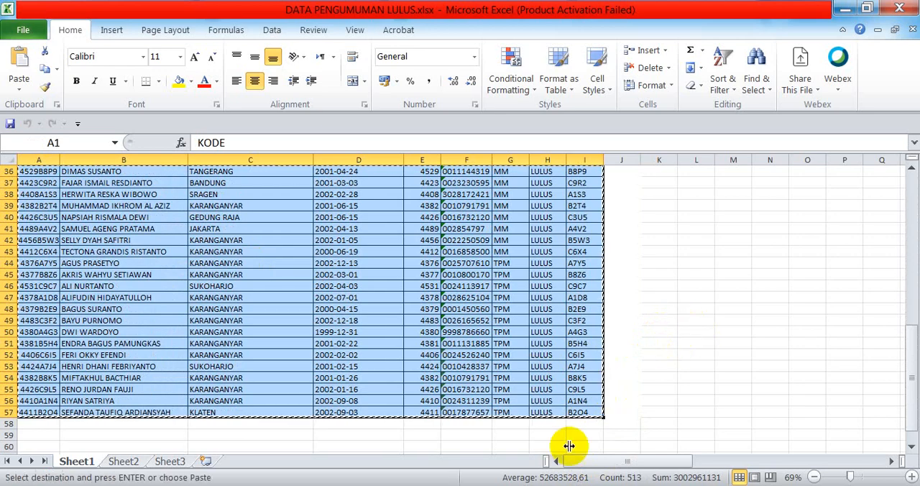
pyautogui.moveTo(376, 485)
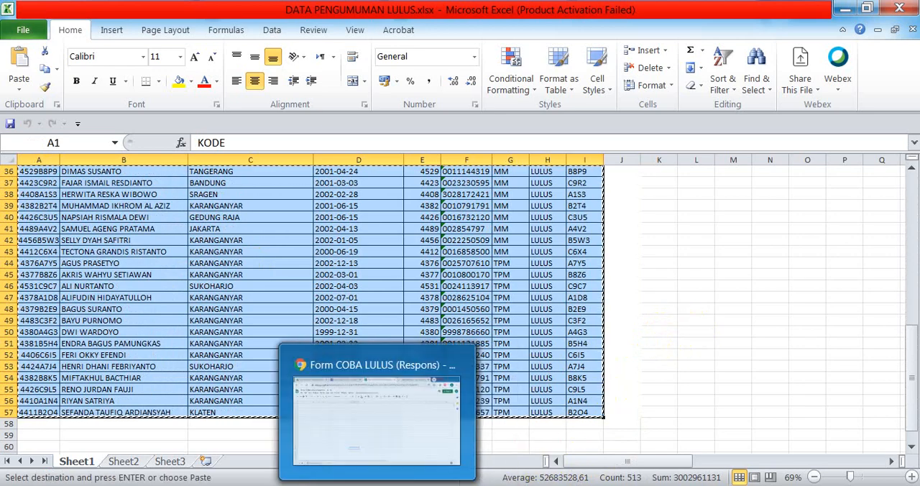
pyautogui.click(376, 428)
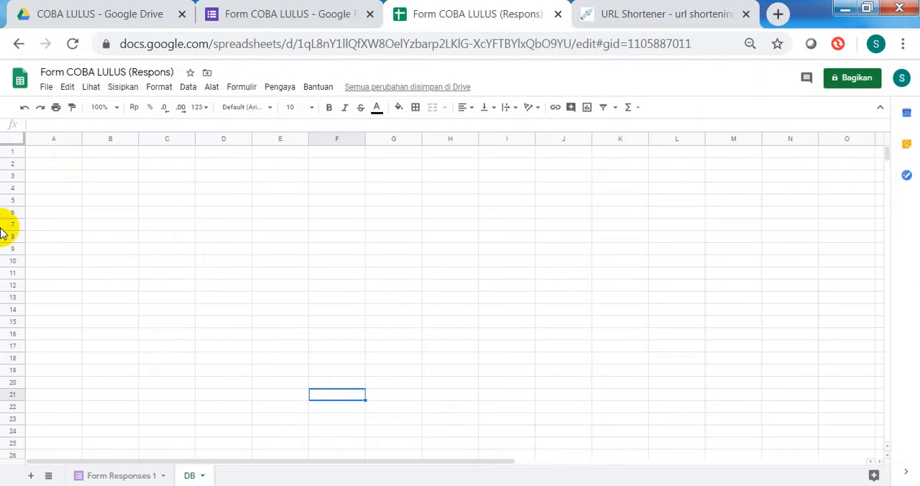
pyautogui.click(59, 154)
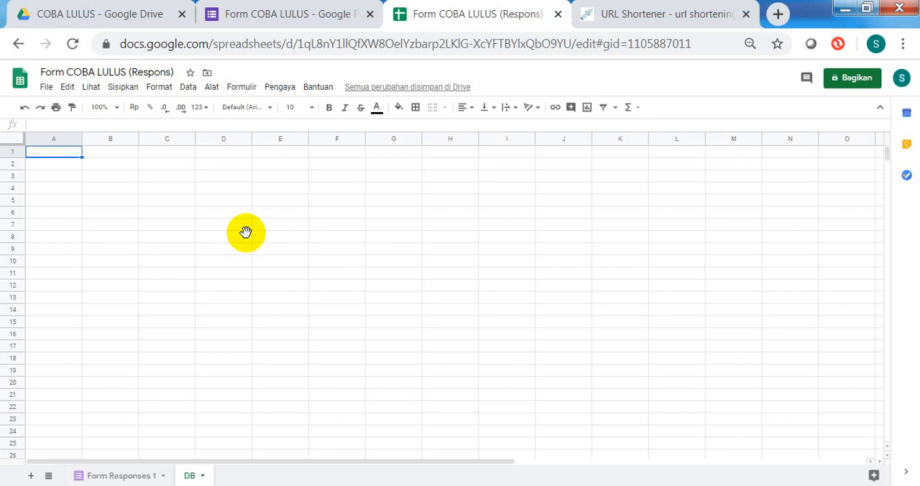
pyautogui.hotkey('ctrl', 'v')
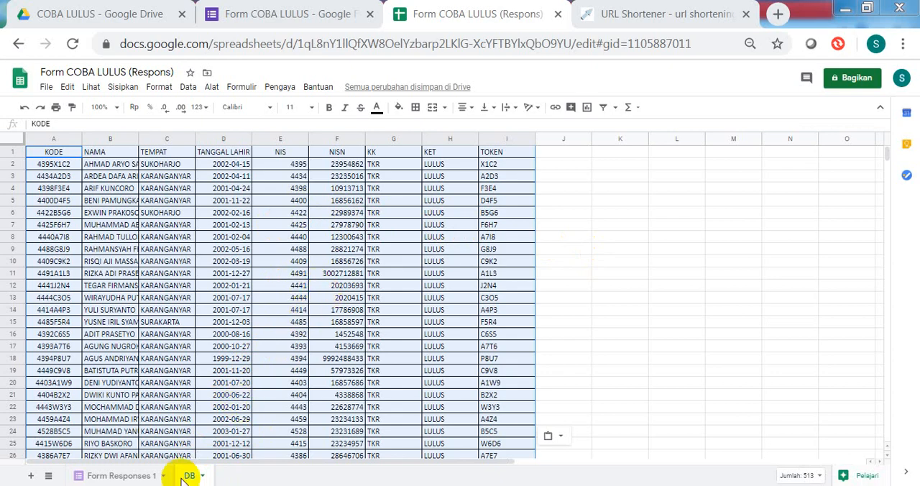
# - Select cell E1 on Form Responses 1, then switch to the Word document RUMUS DATABASE.docx and copy the KODE SISWA formula
pyautogui.click(132, 480)
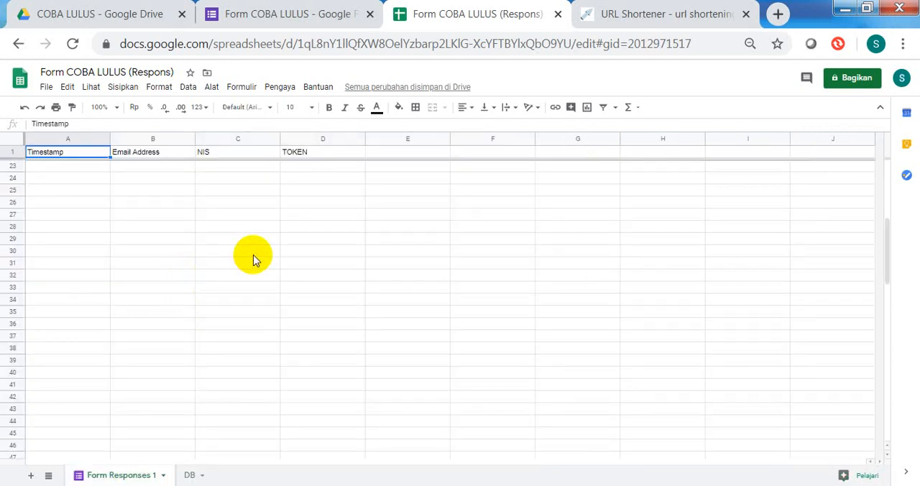
pyautogui.scroll(3, 360, 194)
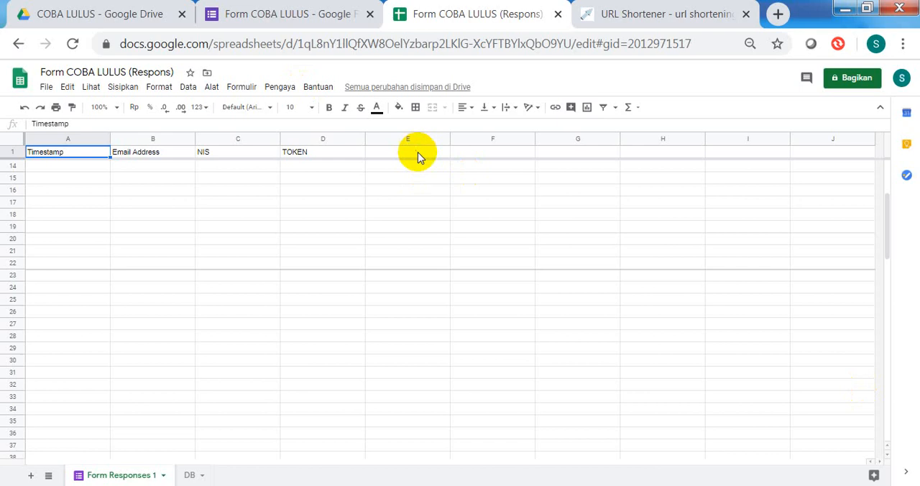
pyautogui.click(428, 154)
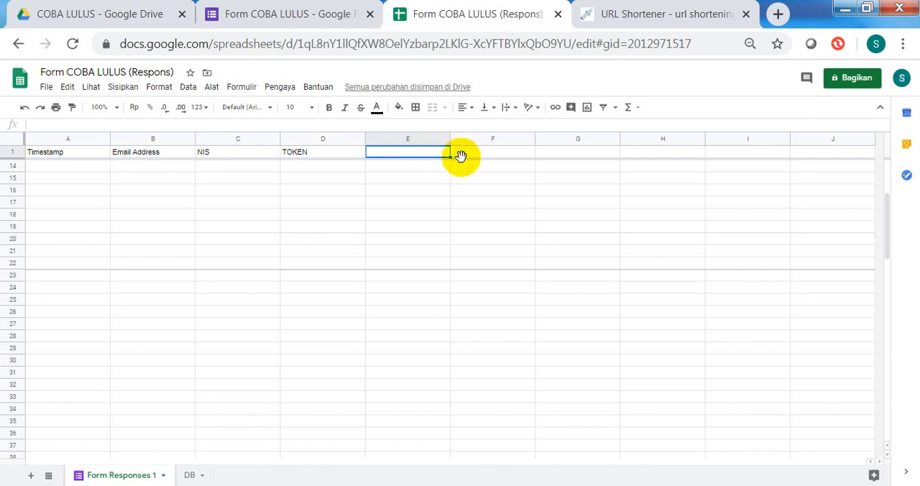
pyautogui.moveTo(461, 485)
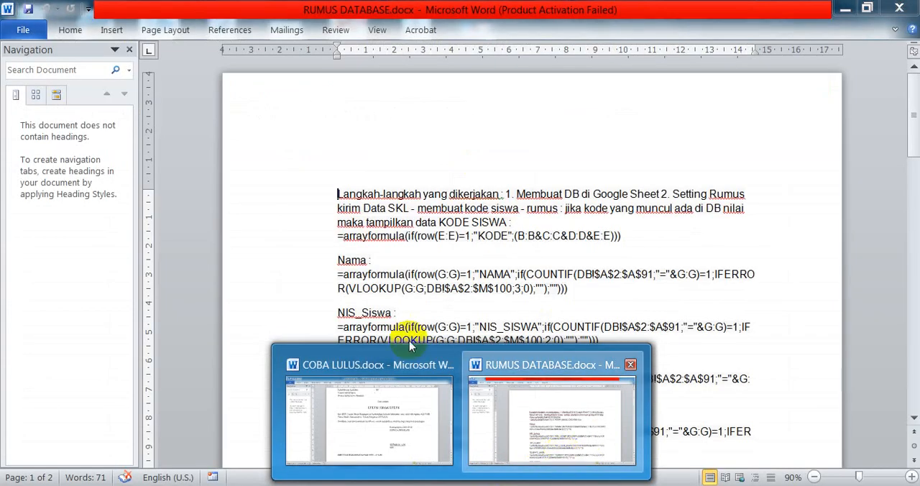
pyautogui.click(554, 390)
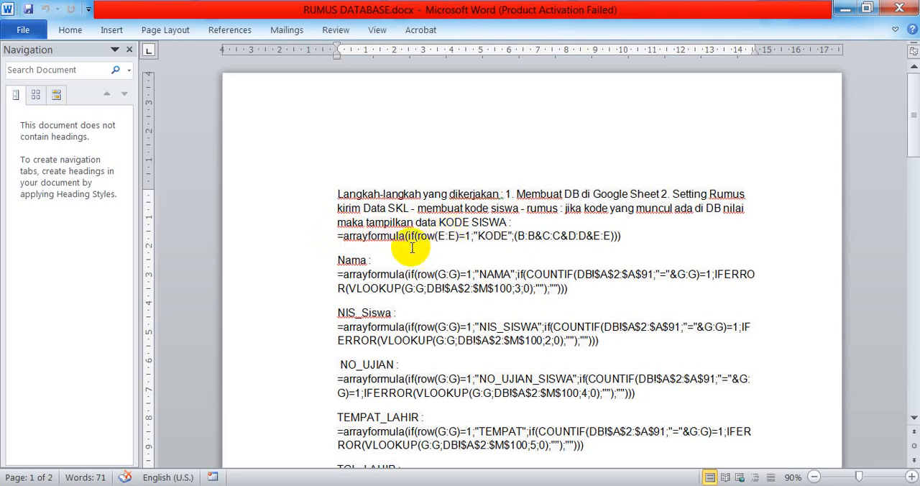
pyautogui.moveTo(338, 236); pyautogui.dragTo(634, 244)
pyautogui.hotkey('ctrl', 'c')
pyautogui.moveTo(461, 485)
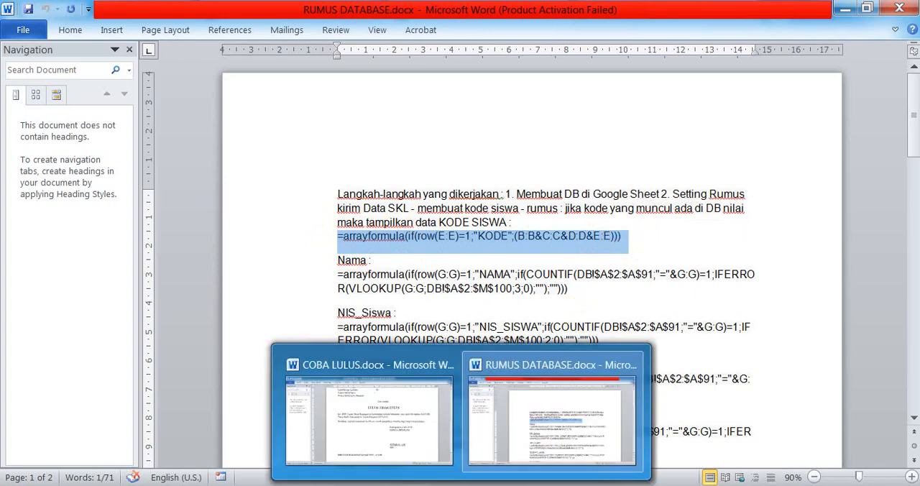
# - Return to the response spreadsheet in Chrome and enter =arrayformula(if(row(E:E)=1;"KODE";(B:B&C:C&D:D&E:E))) in cell E1 of Form Responses 1
pyautogui.click(369, 485)
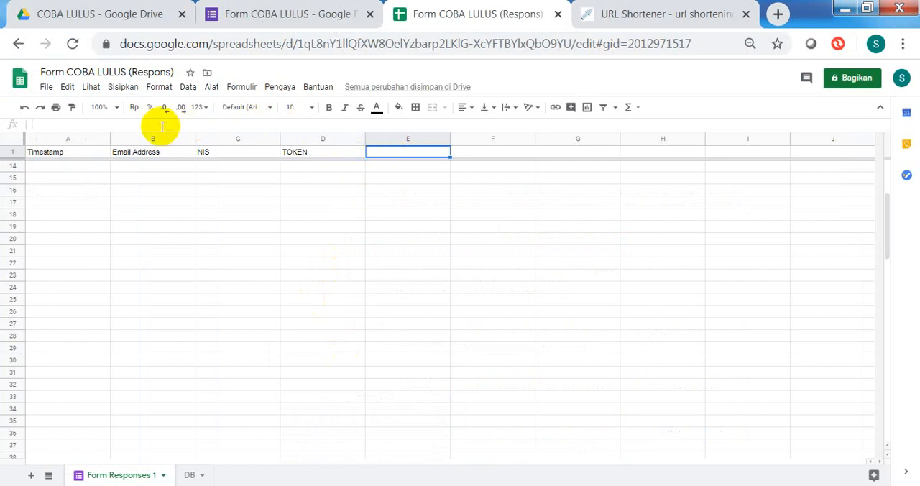
pyautogui.click(41, 125)
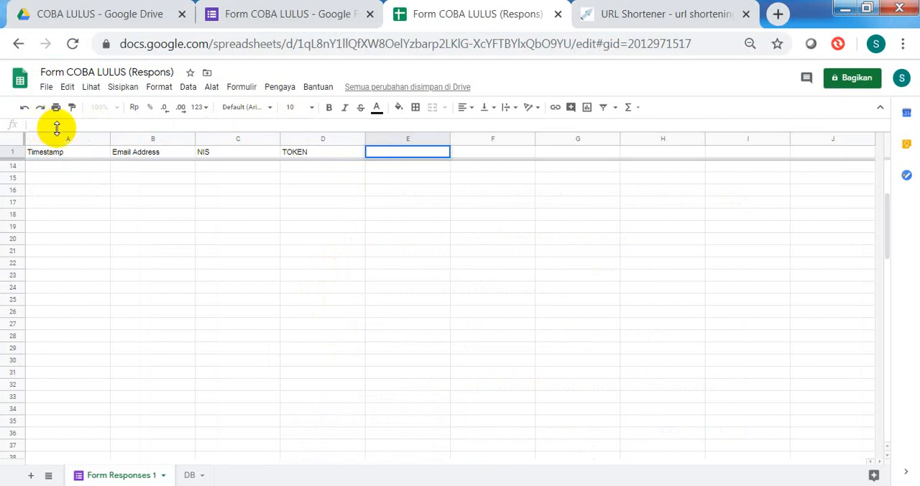
pyautogui.hotkey('ctrl', 'v')
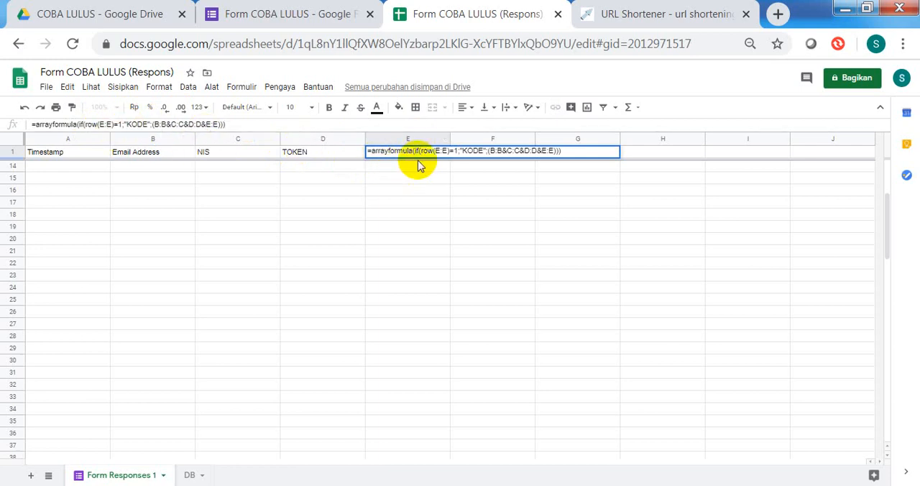
pyautogui.click(479, 207)
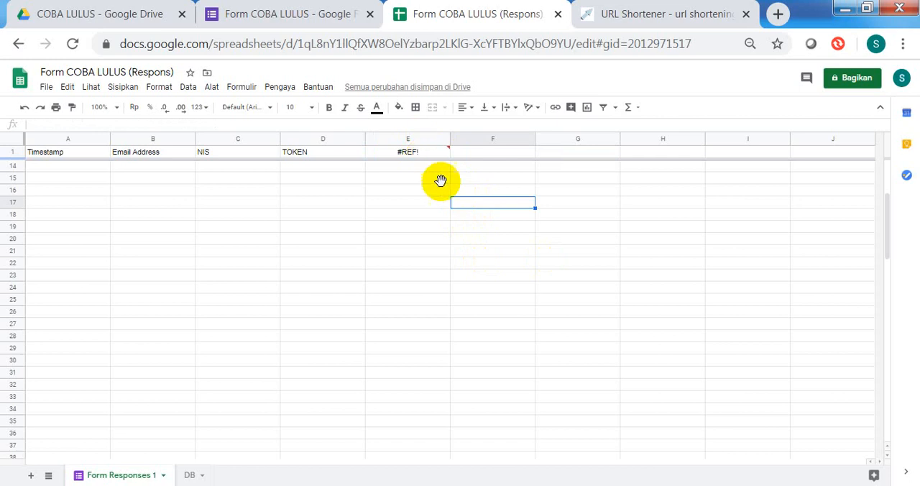
# - Edit the KODE formula in cell E1 of Form Responses 1, deleting the second B from its B:B reference
pyautogui.moveTo(428, 157)
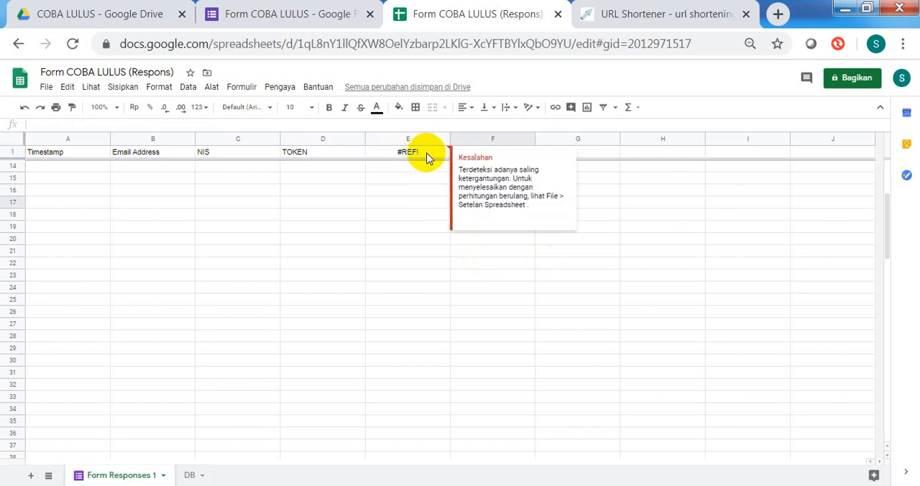
pyautogui.click(418, 154)
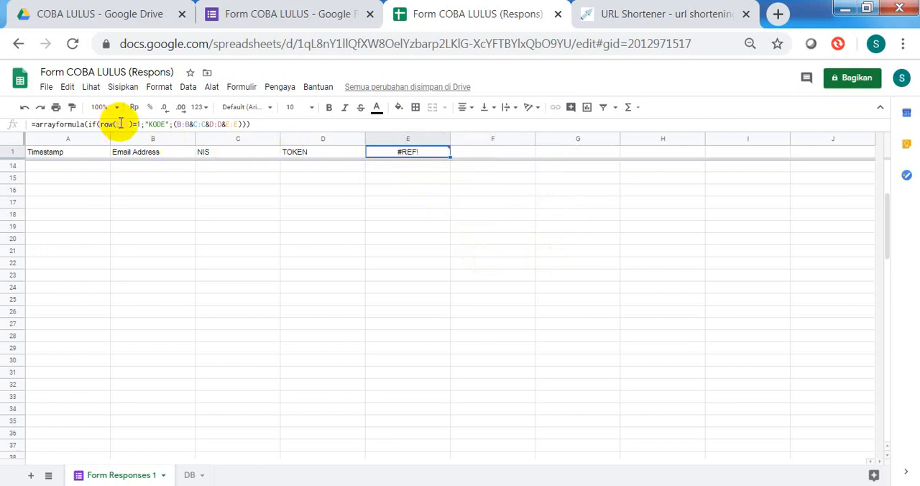
pyautogui.moveTo(424, 147)
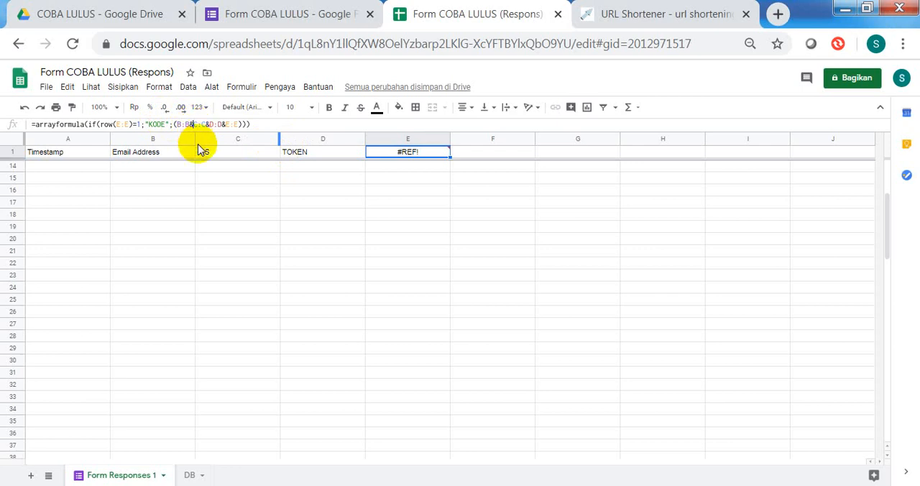
pyautogui.press('BackSpace')
pyautogui.press('BackSpace')
pyautogui.write('B&C')
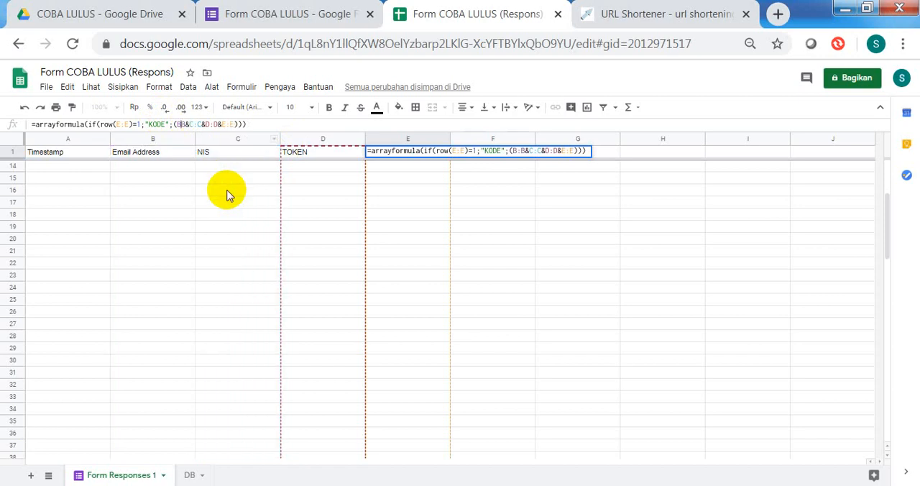
pyautogui.write(':')
pyautogui.press('Left')
pyautogui.press('Left')
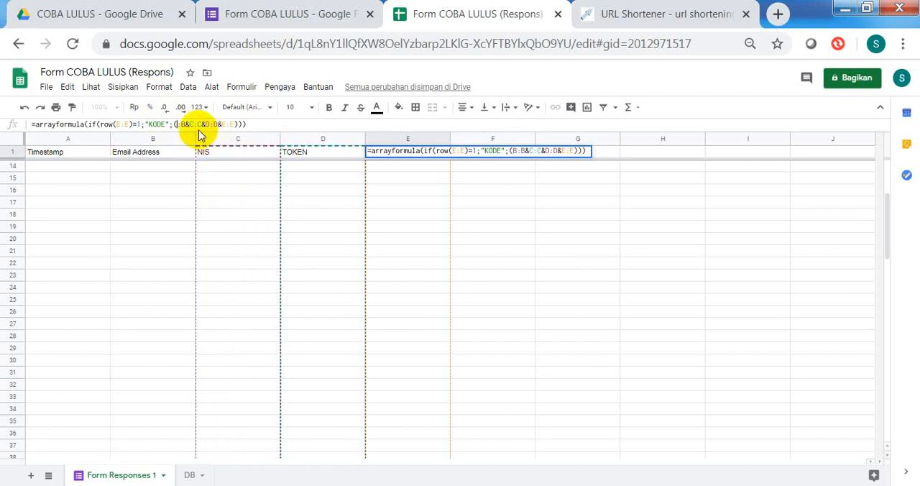
pyautogui.click(186, 124)
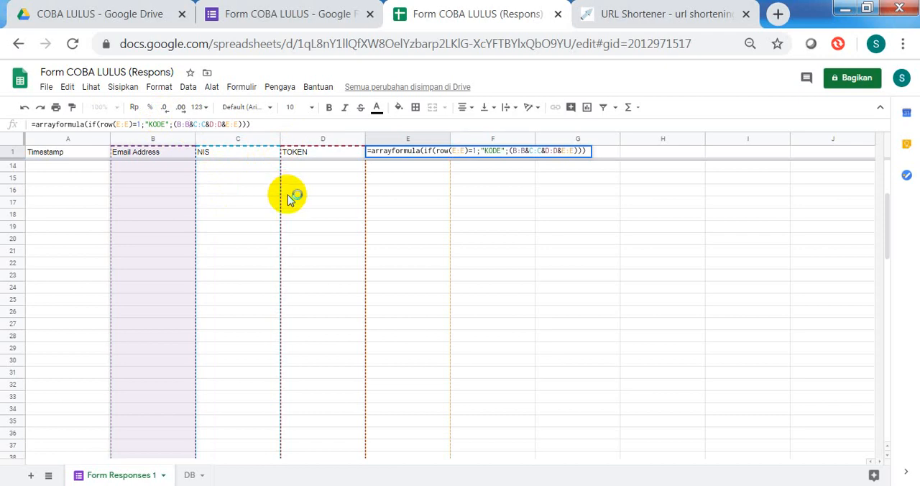
pyautogui.press('BackSpace')
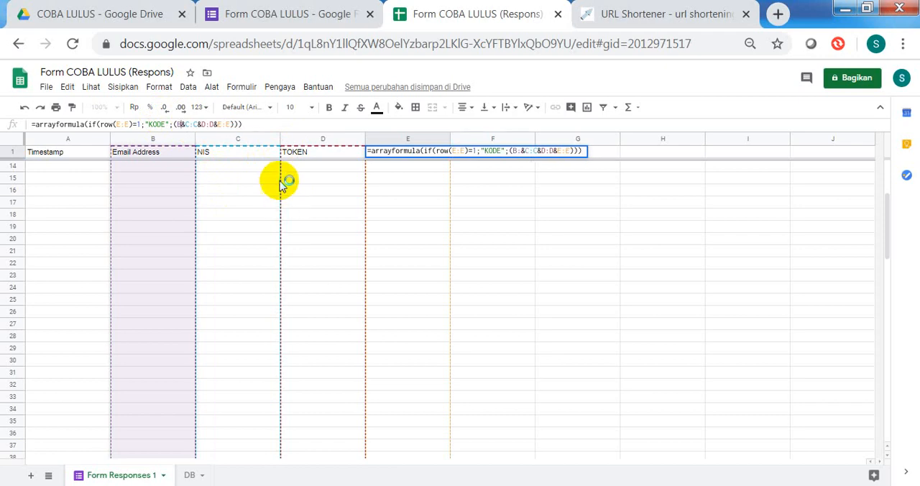
pyautogui.write(':B')
# - Remove &E:E from the end of the joined column references in the E1 formula, keeping D:D as the last one
pyautogui.click(208, 124)
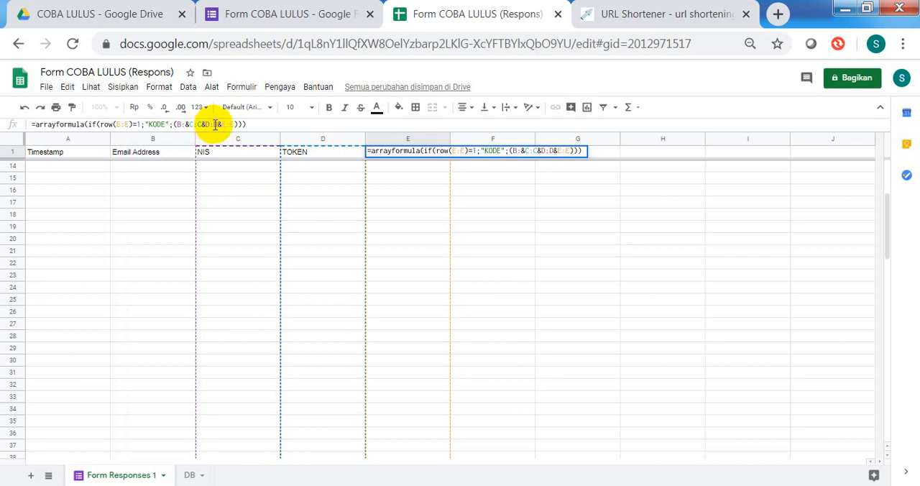
pyautogui.click(217, 123)
pyautogui.press('BackSpace')
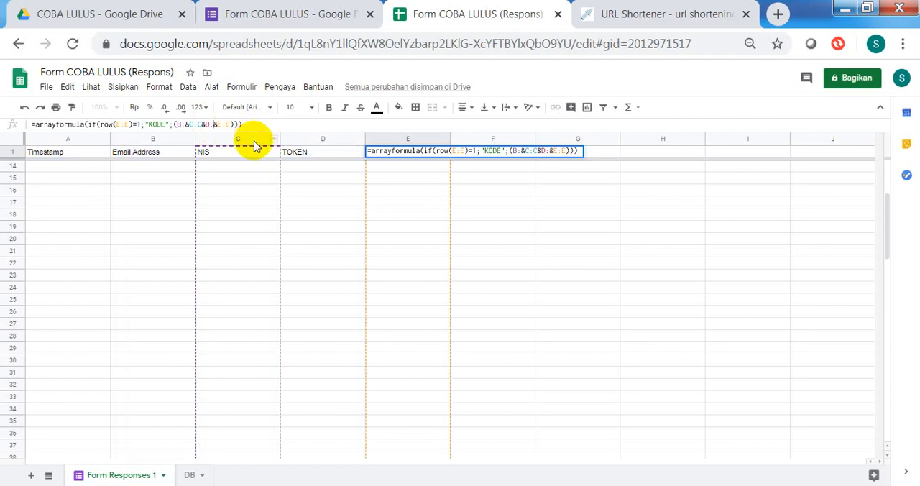
pyautogui.write('D')
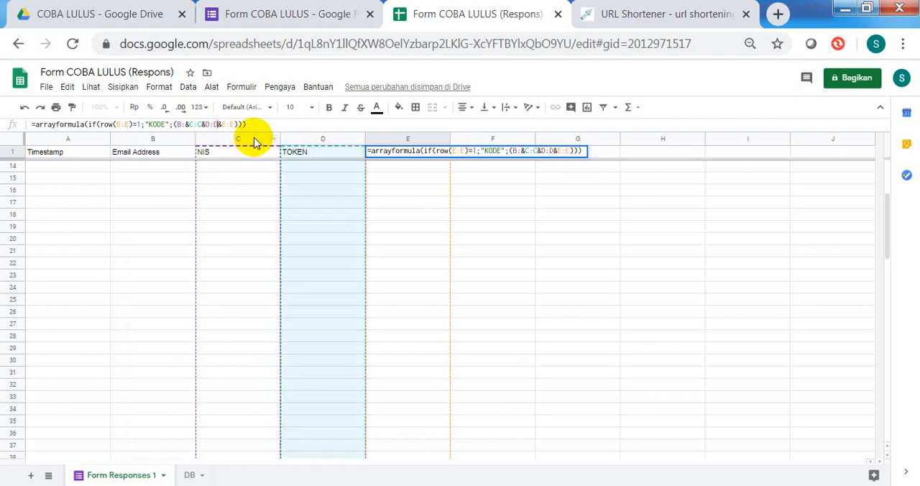
pyautogui.press('Delete')
pyautogui.press('Delete')
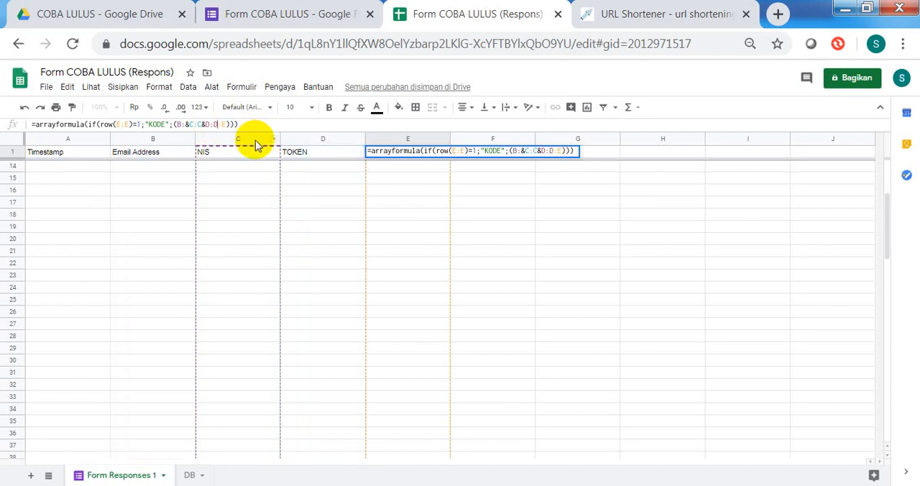
pyautogui.press('Delete')
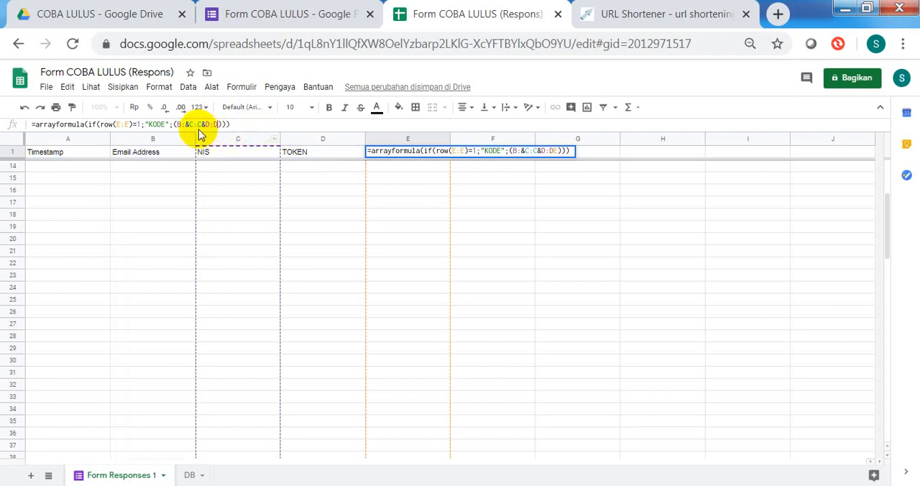
# - Delete the rest of the column B reference, committing E1 as =arrayformula(if(row(E:E)=1;"KODE";(C:C&D:D)))
pyautogui.click(190, 123)
pyautogui.click(194, 123)
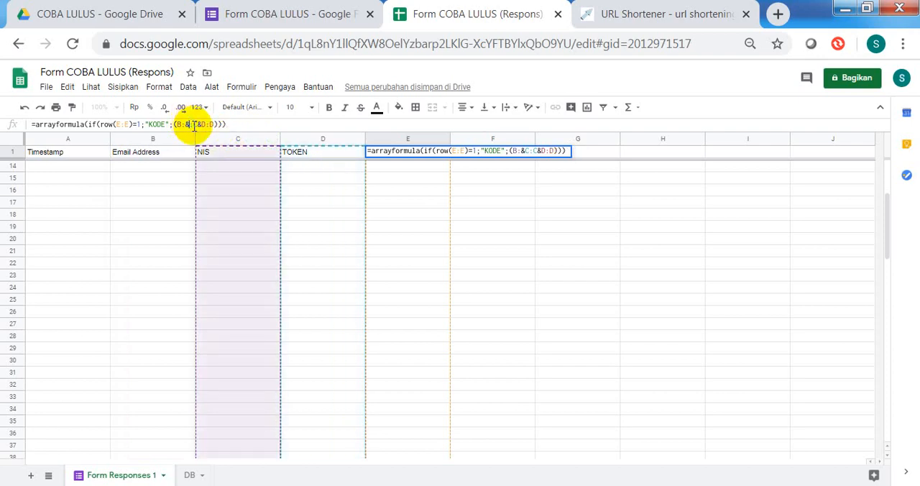
pyautogui.press('BackSpace')
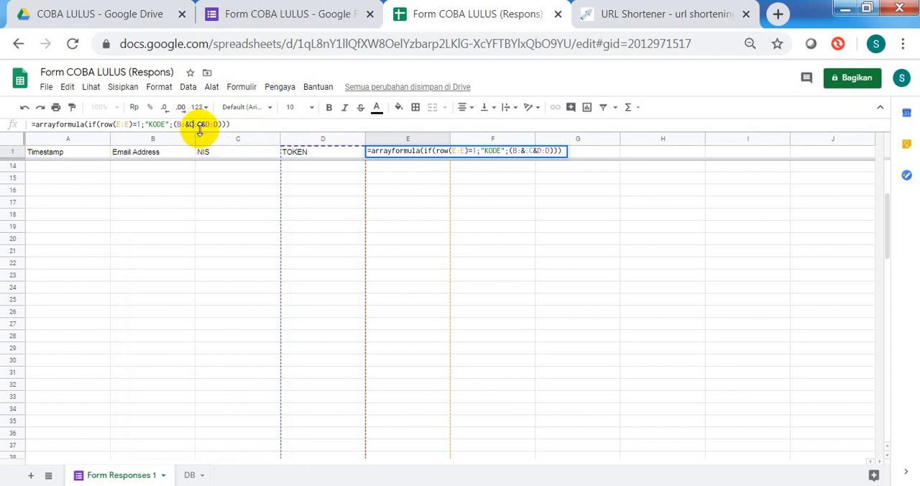
pyautogui.write('C')
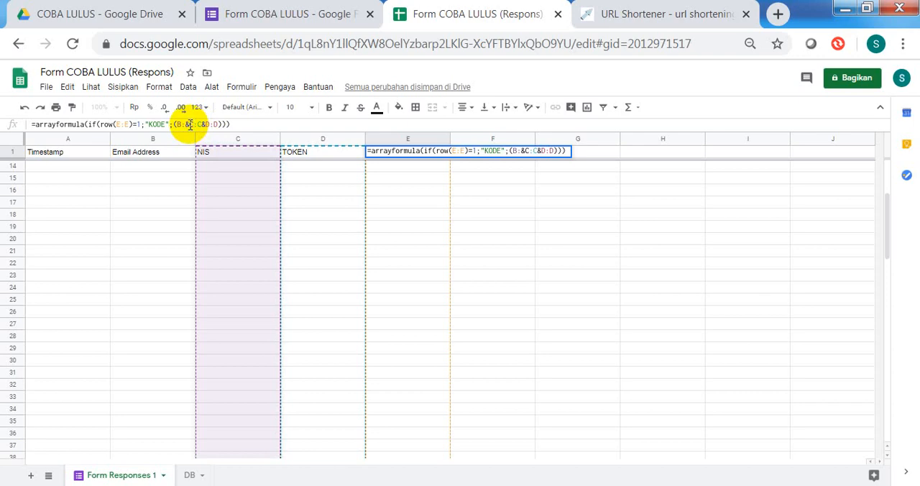
pyautogui.press('BackSpace')
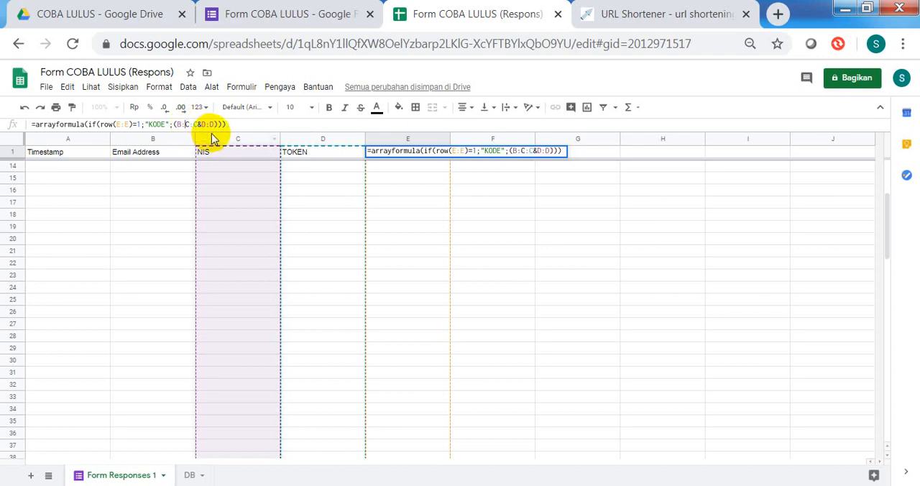
pyautogui.press('BackSpace')
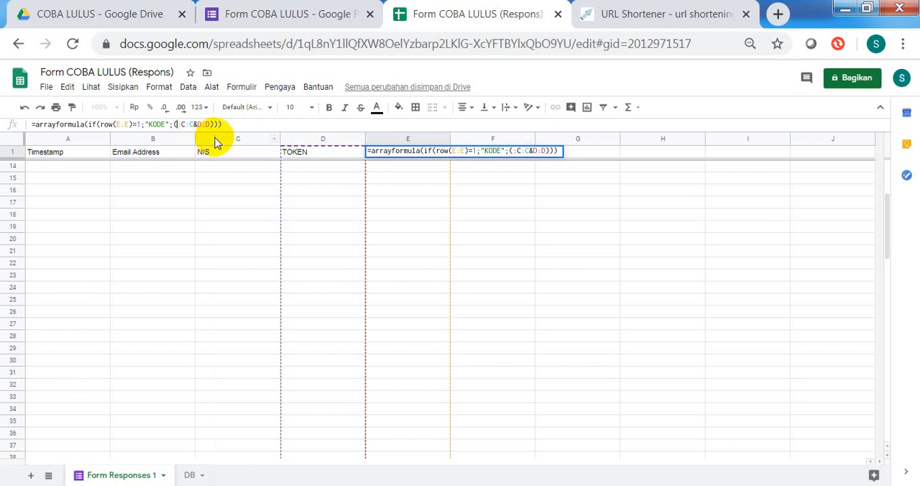
pyautogui.press('Delete')
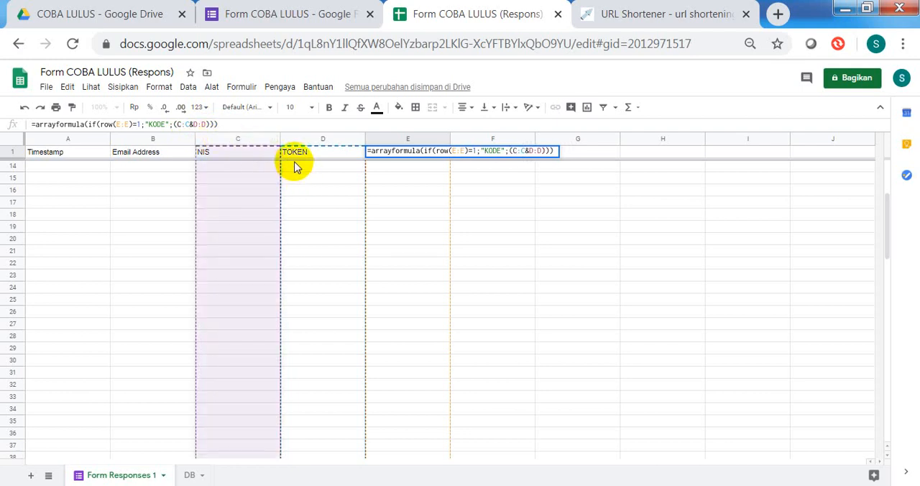
pyautogui.click(239, 125)
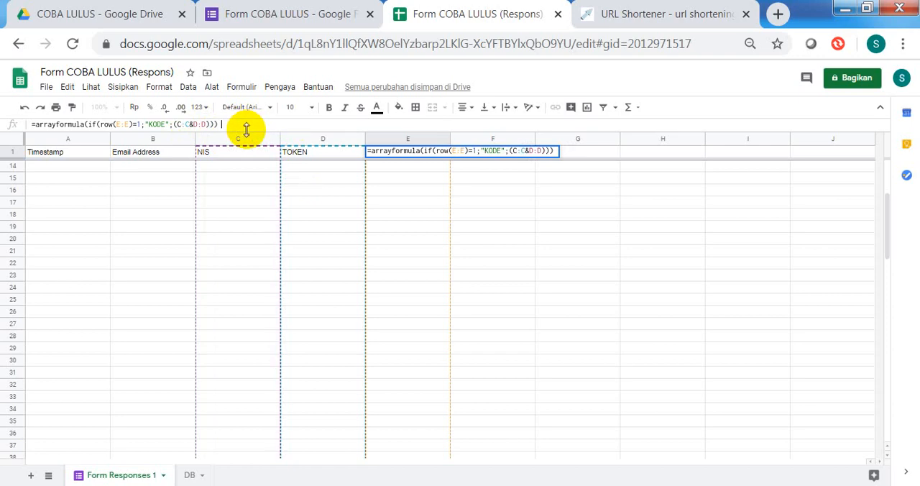
pyautogui.press('Return')
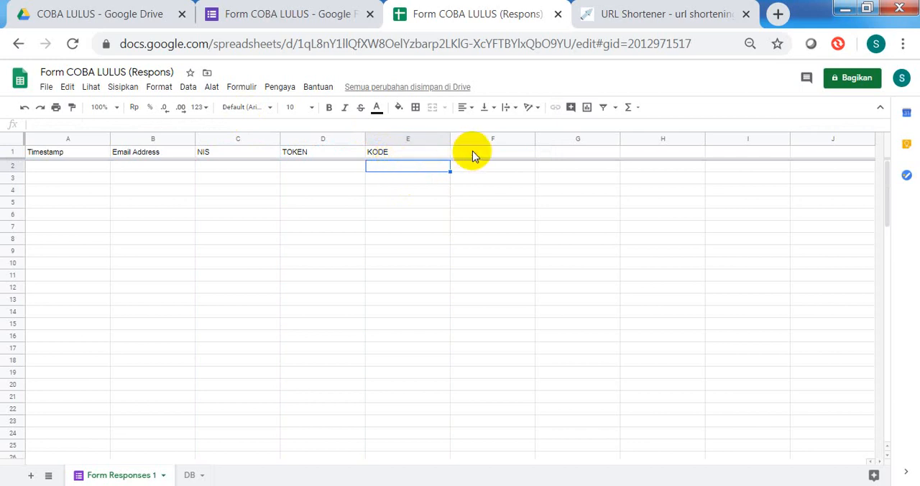
# - Select cell F1 beside the KODE header on Form Responses 1, then open the DB sheet
pyautogui.click(473, 154)
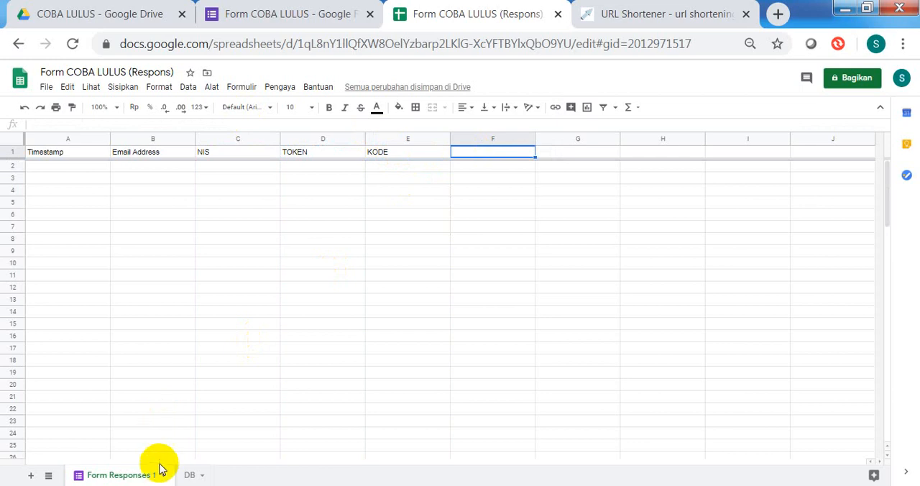
pyautogui.click(188, 476)
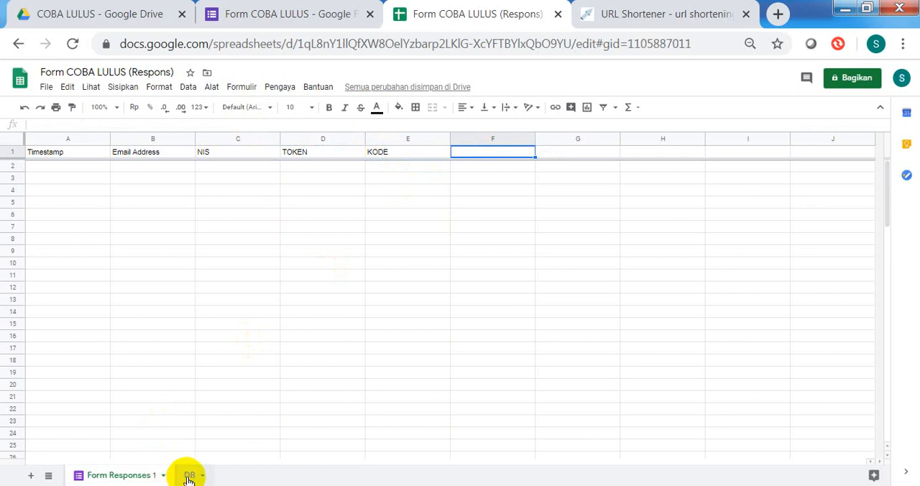
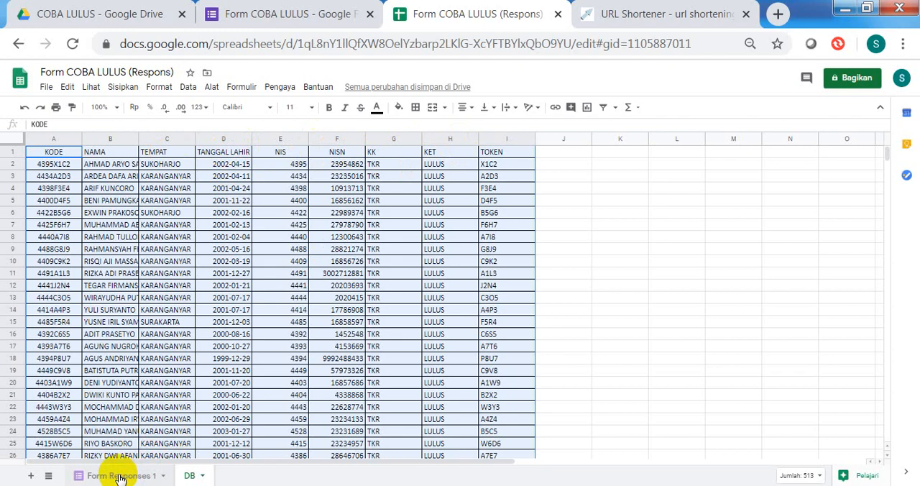
# - Copy the Nama formula from RUMUS DATABASE.docx in Word and paste it into cell F1 of Form Responses 1
pyautogui.click(121, 476)
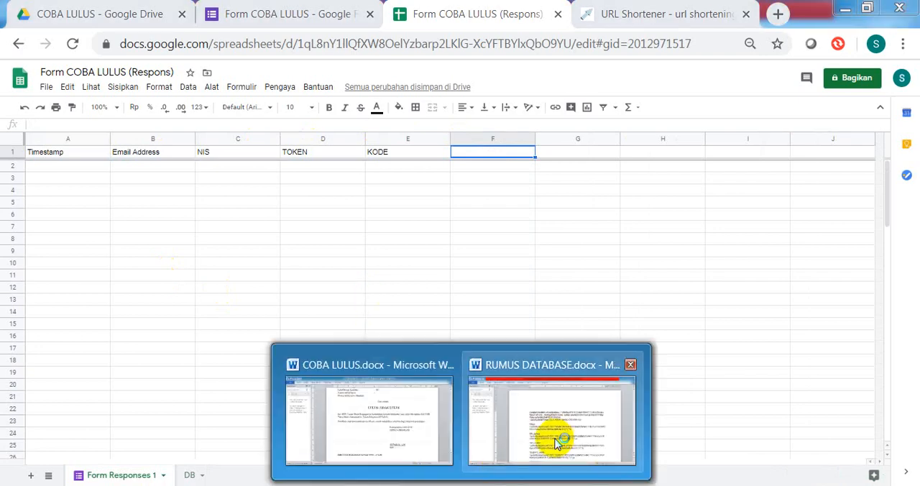
pyautogui.click(551, 431)
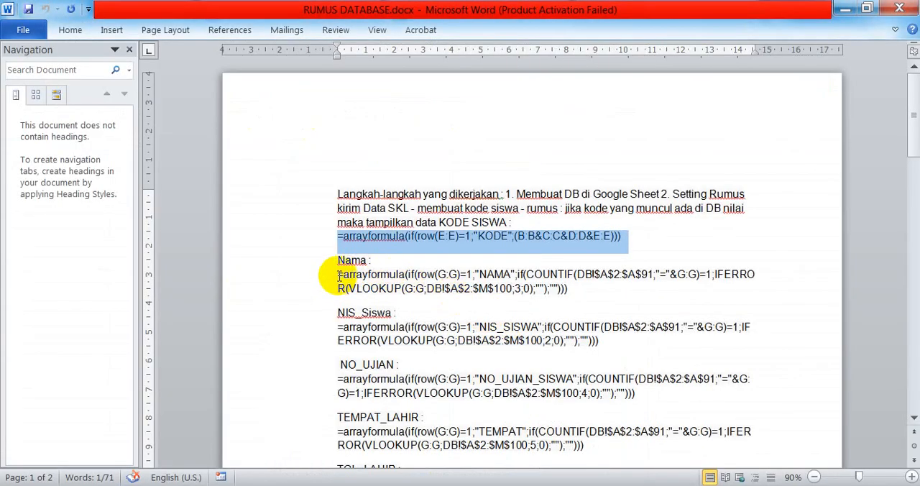
pyautogui.moveTo(338, 275); pyautogui.dragTo(598, 296)
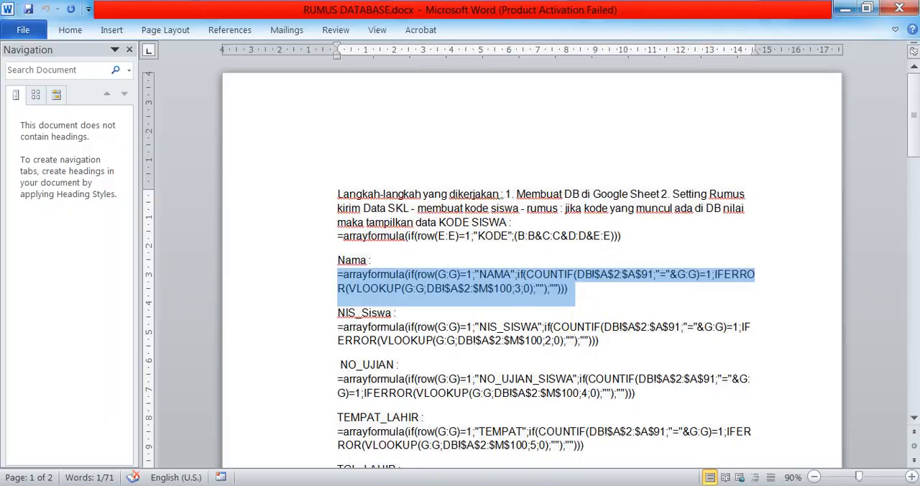
pyautogui.click(366, 485)
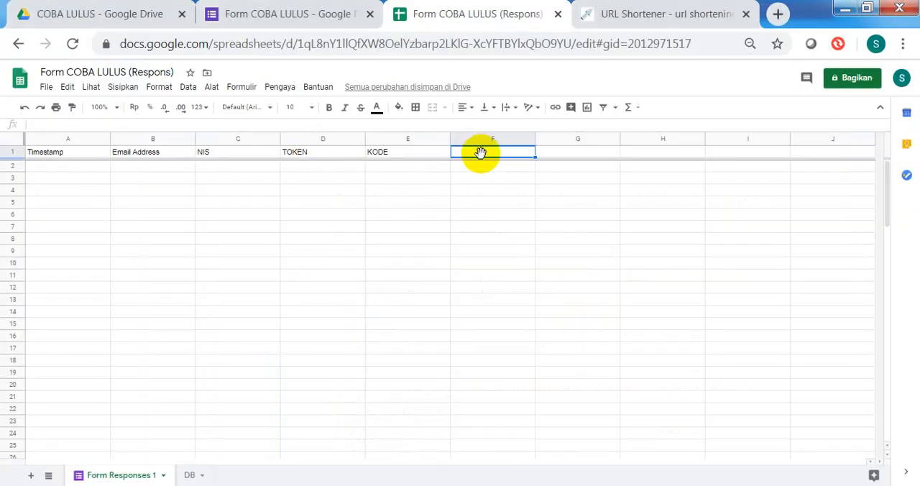
pyautogui.click(263, 123)
pyautogui.write('=arrayformula(if(row(G:G)=1;"NAMA";if(COUNTIF(DB!$A$2:$A$93;"="&G:G)=1;IFERROR(VLOOKUP(G:G;DB!$A$2:$M$100;3;0);"");"")))')
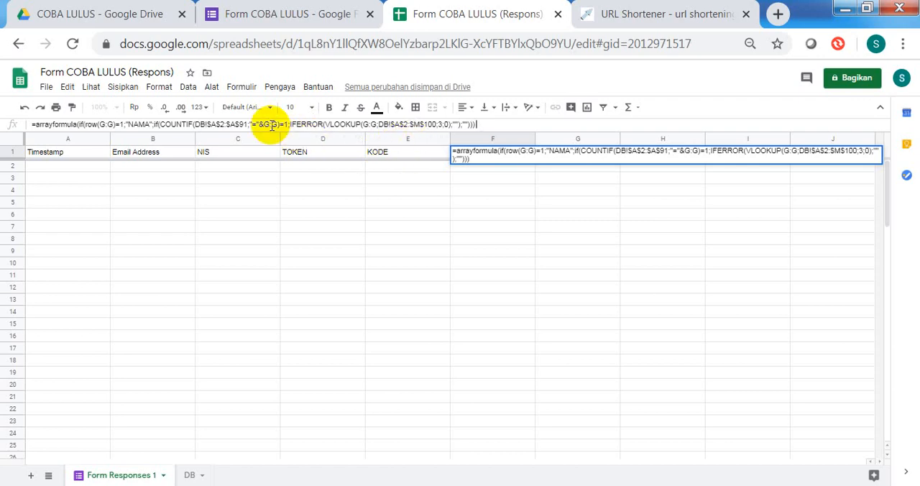
# - Change the COUNTIF criterion in the F1 formula to reference column E:E
pyautogui.click(269, 123)
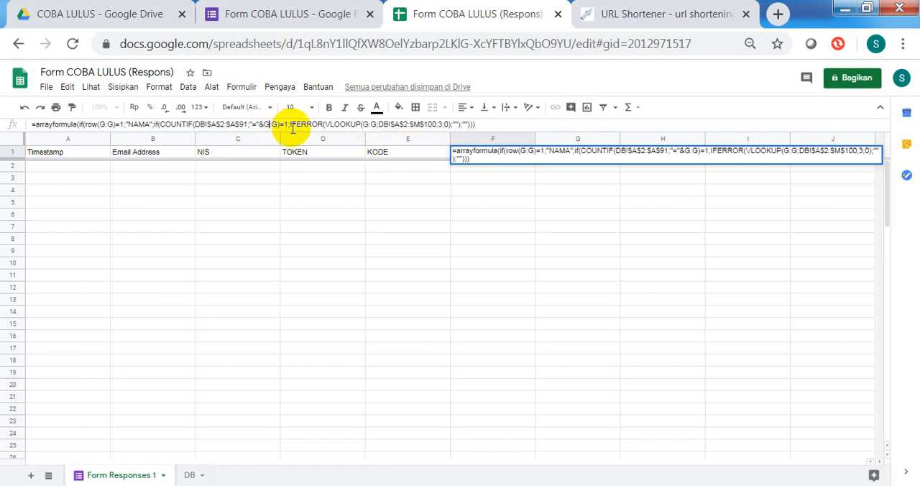
pyautogui.press('BackSpace')
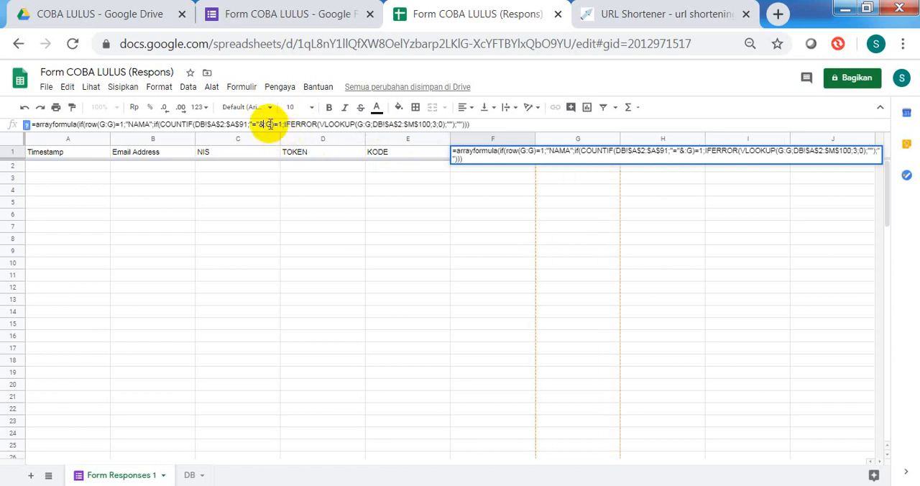
pyautogui.write('E')
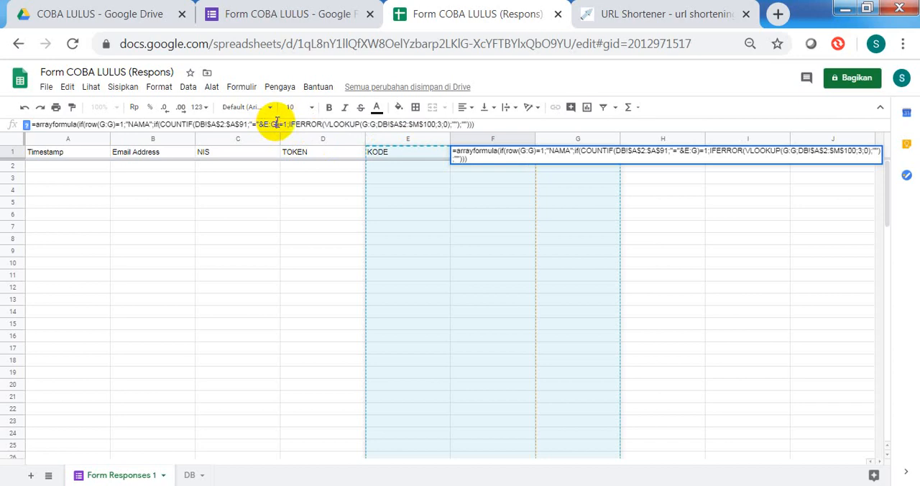
pyautogui.press('BackSpace')
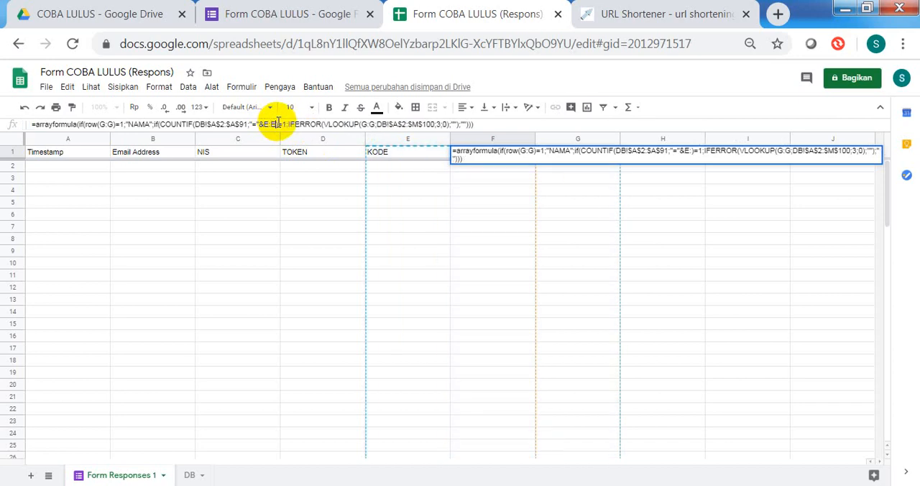
pyautogui.write('E')
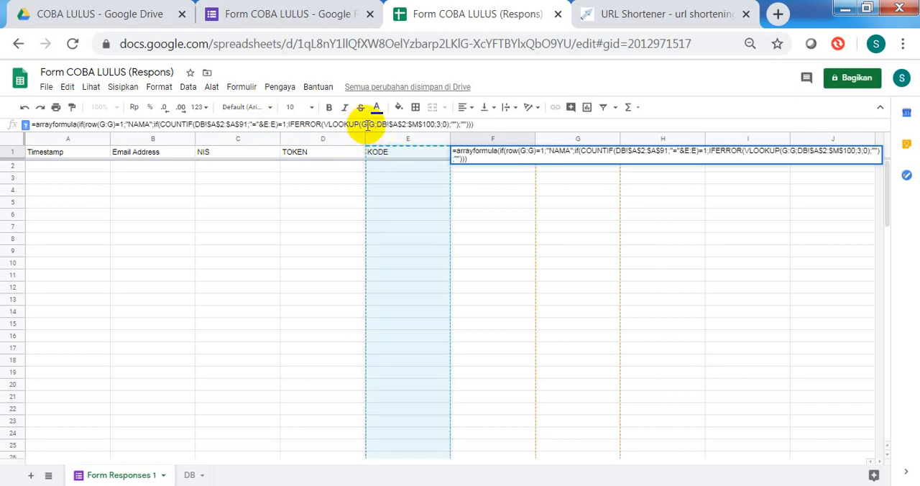
# - Change the VLOOKUP search key in the F1 formula to E:E
pyautogui.click(367, 125)
pyautogui.press('BackSpace')
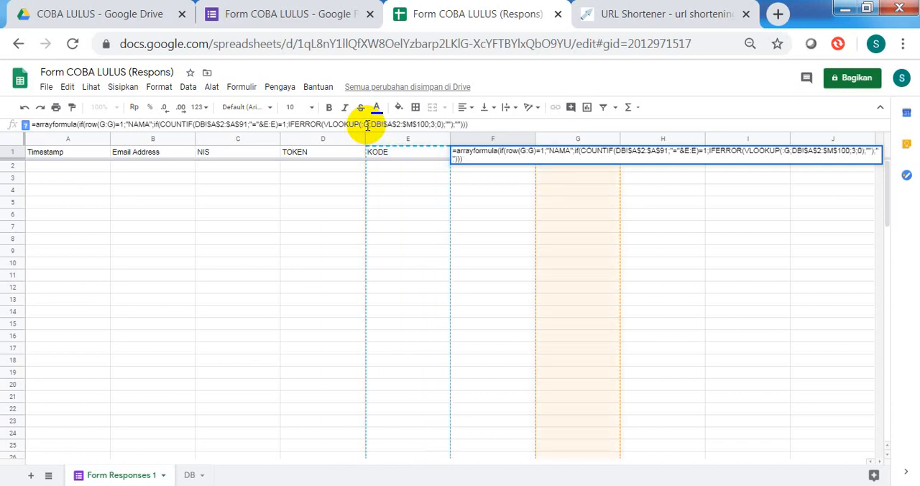
pyautogui.write('E')
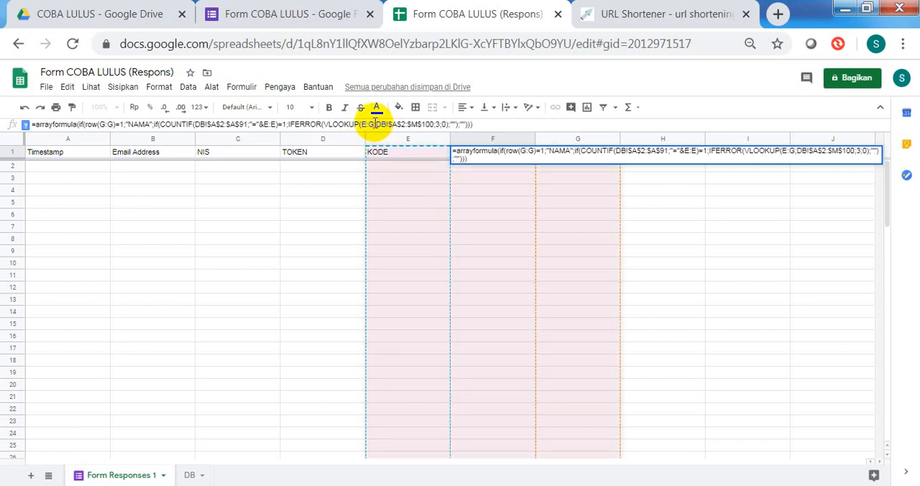
pyautogui.click(374, 125)
pyautogui.press('BackSpace')
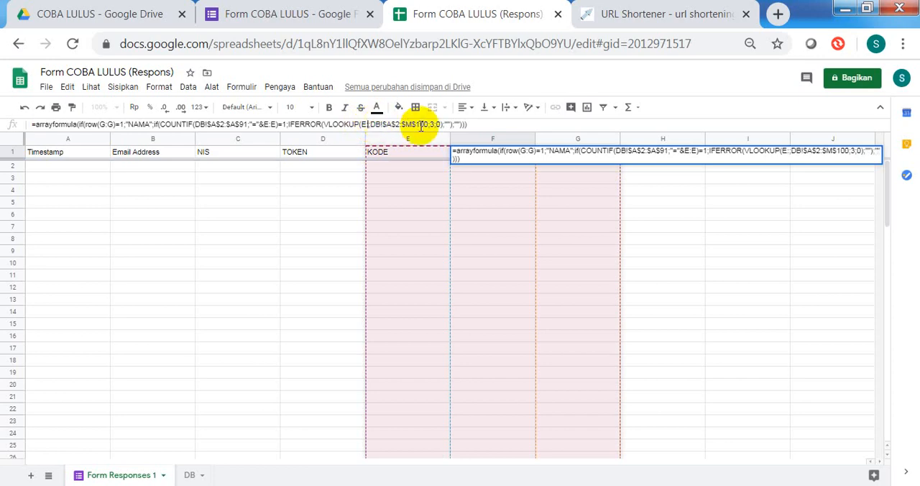
pyautogui.write('E')
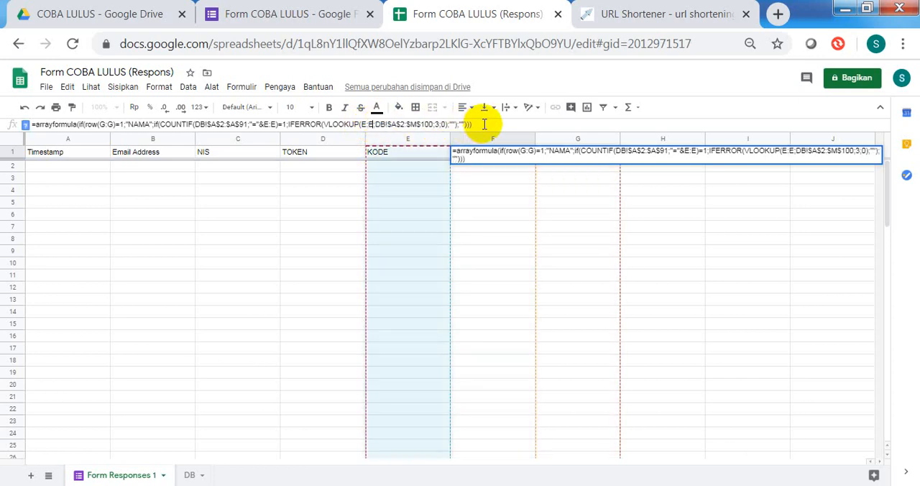
# - Set the VLOOKUP column index in the F1 formula to 2 and commit the NAMA formula
pyautogui.click(485, 124)
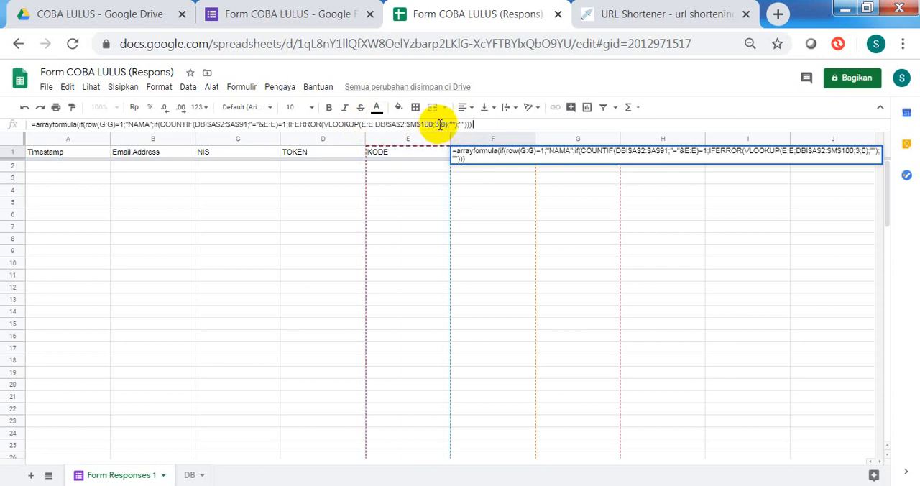
pyautogui.click(438, 126)
pyautogui.press('BackSpace')
pyautogui.write('3')
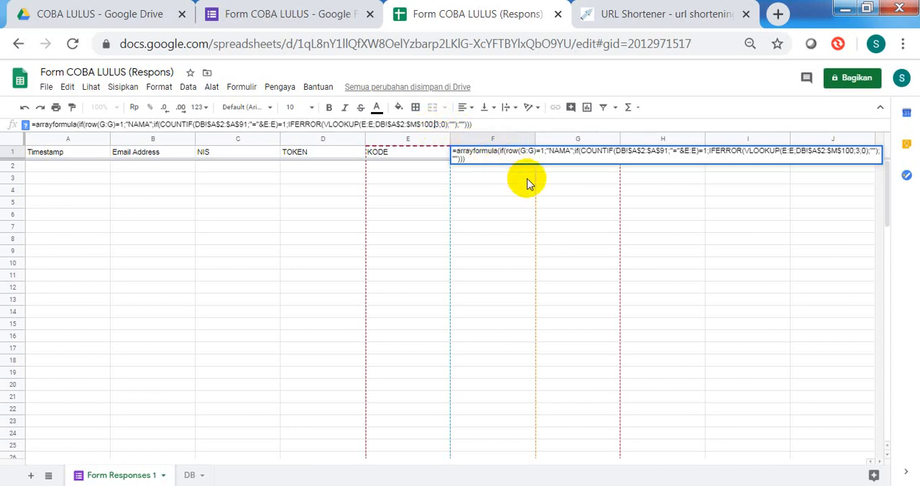
pyautogui.press('BackSpace')
pyautogui.write('2')
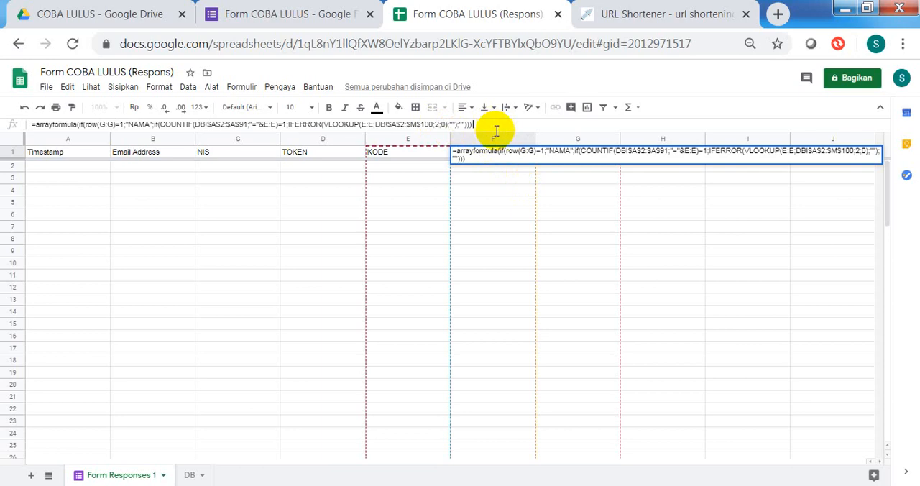
pyautogui.press('Return')
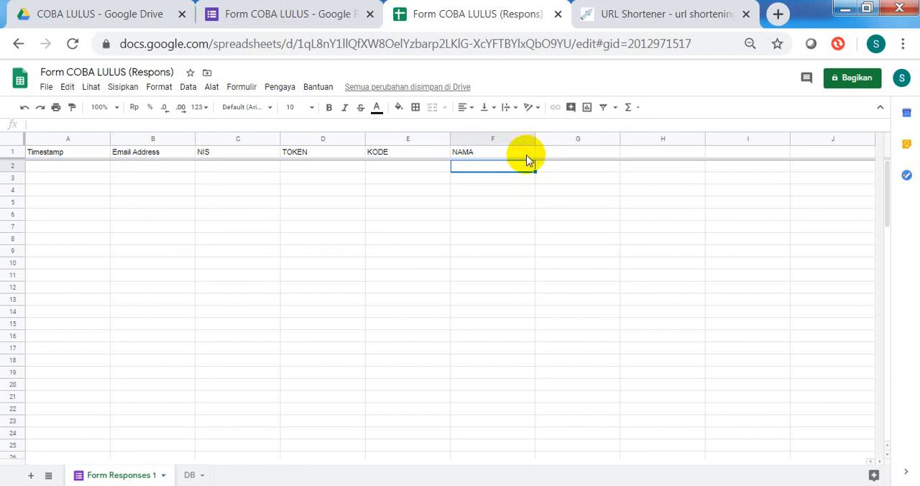
# - Dismiss the Windows color scheme dialog, select the whole F1 formula, and paste the copied NAMA lookup formula into G1
pyautogui.click(525, 154)
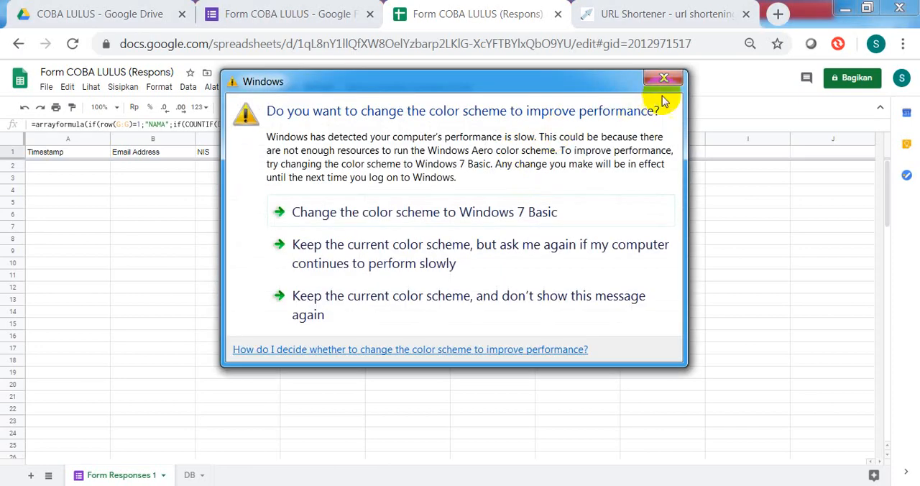
pyautogui.click(664, 79)
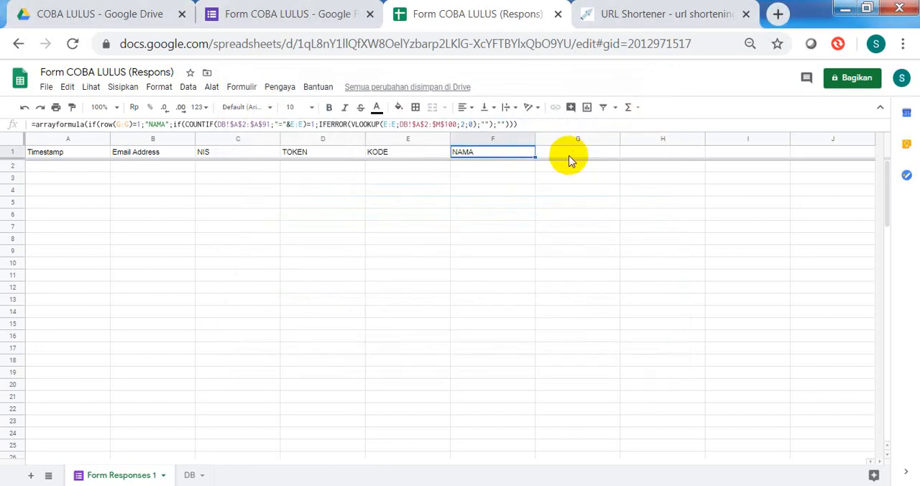
pyautogui.click(525, 123)
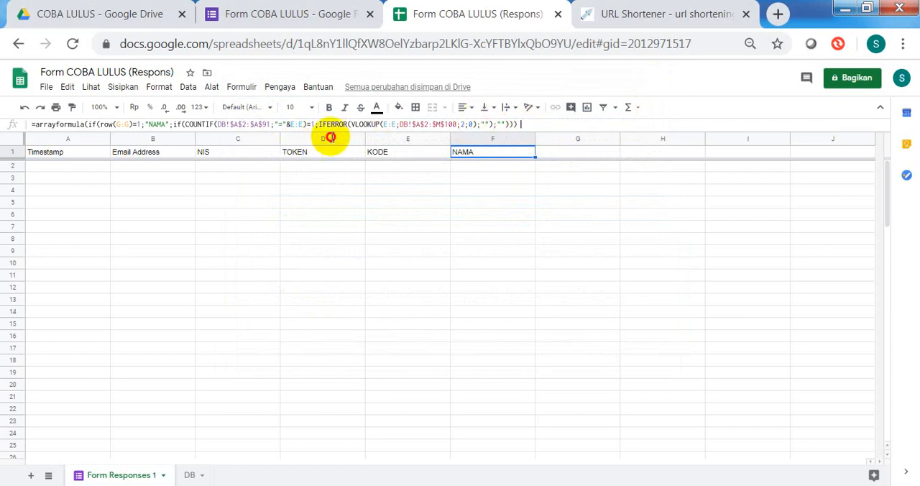
pyautogui.moveTo(519, 124); pyautogui.dragTo(496, 125)
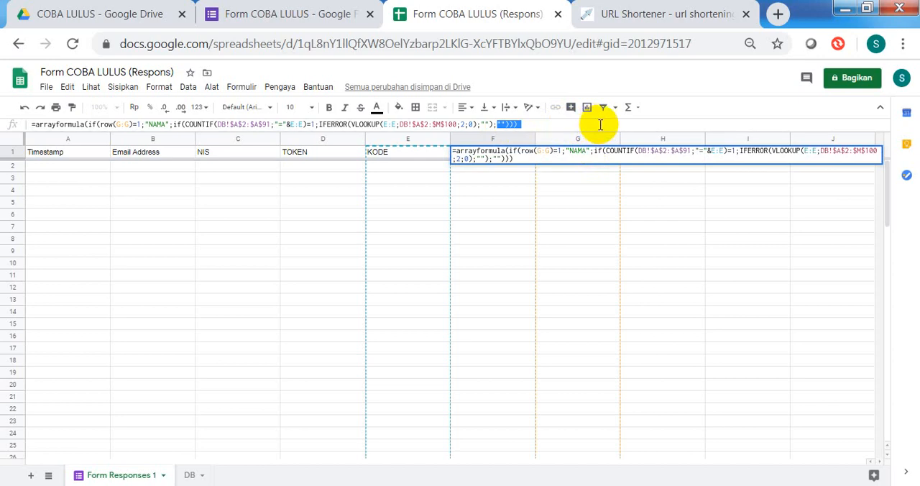
pyautogui.hotkey('ctrl', 'a')
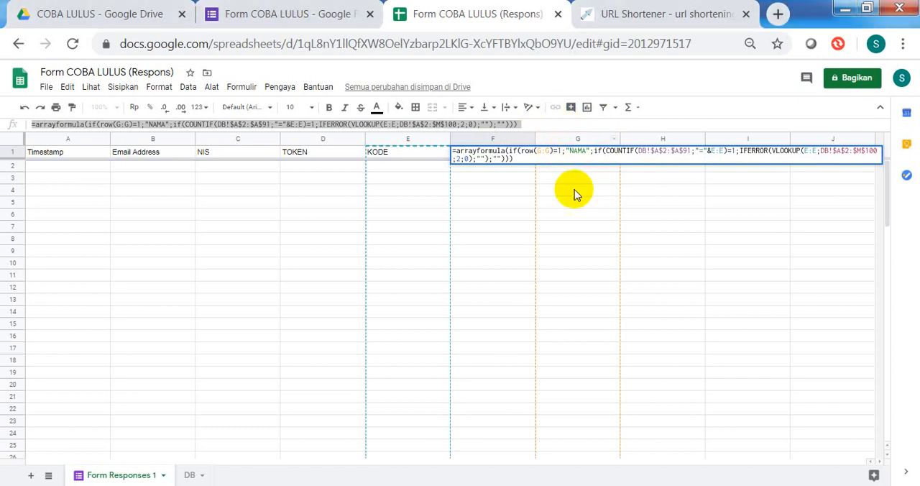
pyautogui.click(540, 138)
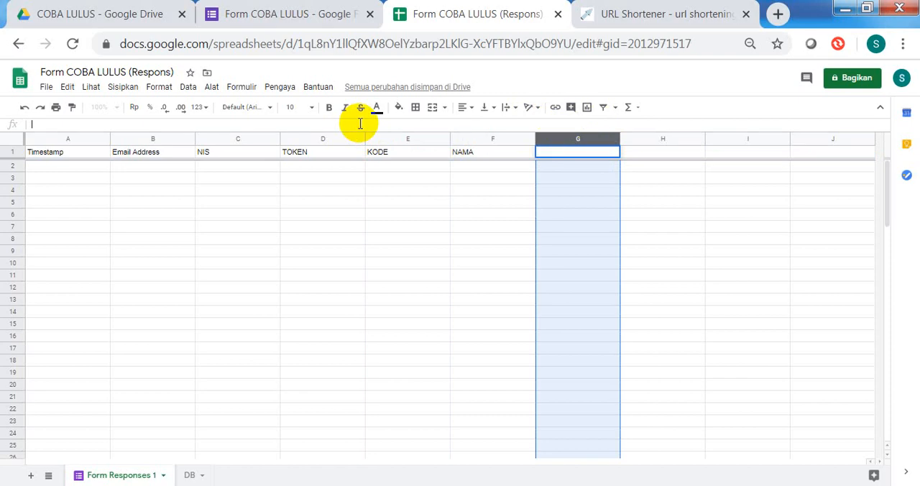
pyautogui.write('=arrayformula(if(row(G:G)=1;"NAMA";if(COUNTIF(DB!$A$2:$A$91;"="&G:G)=1;IFERROR(VLOOKUP(G:G;DB!$A$2:$M$100;3;0);"");"")))')
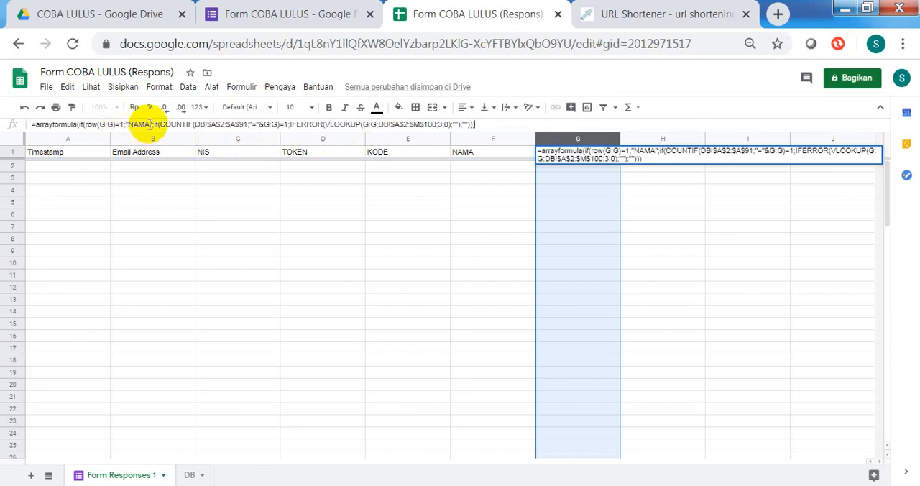
# - Try to replace the header text NAMA in the G1 formula with TEMPAT
pyautogui.click(149, 125)
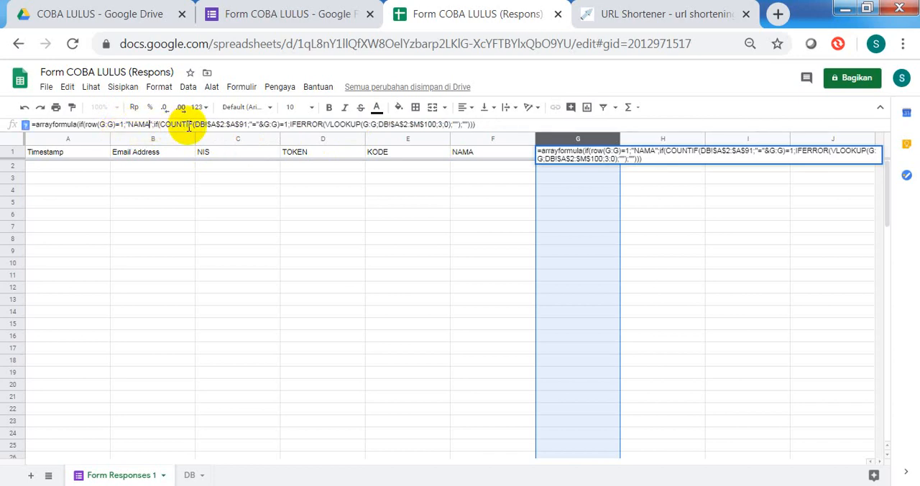
pyautogui.press('BackSpace')
pyautogui.press('Left')
pyautogui.press('Left')
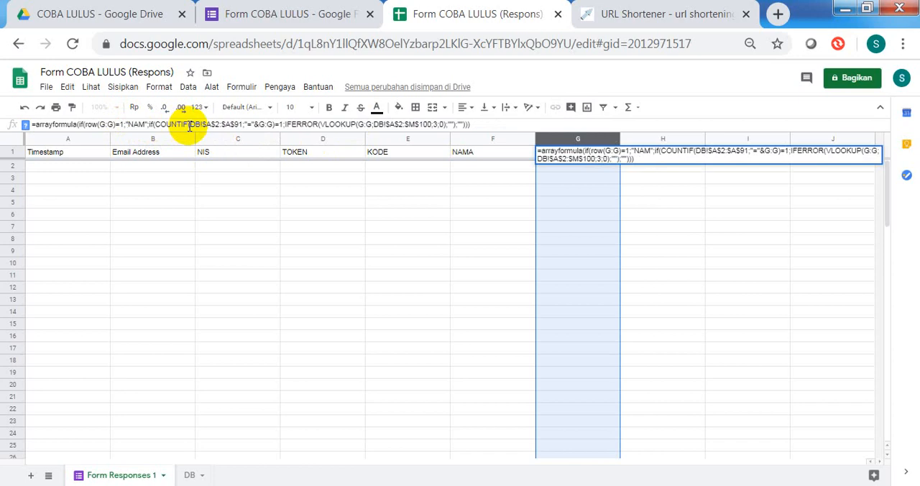
pyautogui.press('Delete')
pyautogui.press('Delete')
pyautogui.press('Delete')
pyautogui.write('TEMPAT')
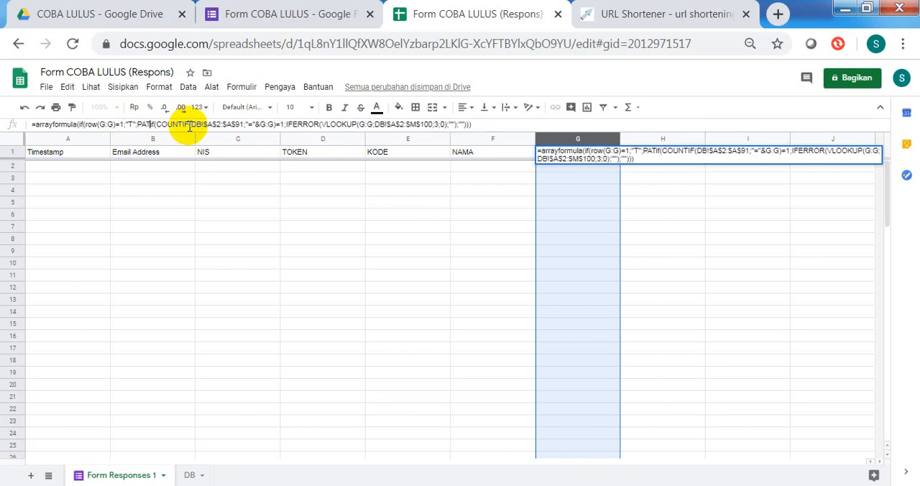
# - Correct the header text in the G1 formula so that it reads "TEMPAT"; before the nested if
pyautogui.click(137, 124)
pyautogui.press('BackSpace')
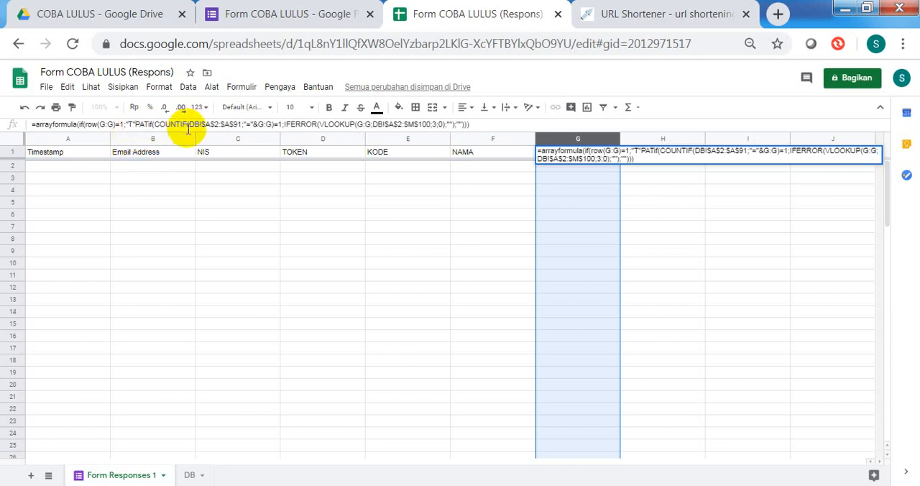
pyautogui.press('BackSpace')
pyautogui.write('M')
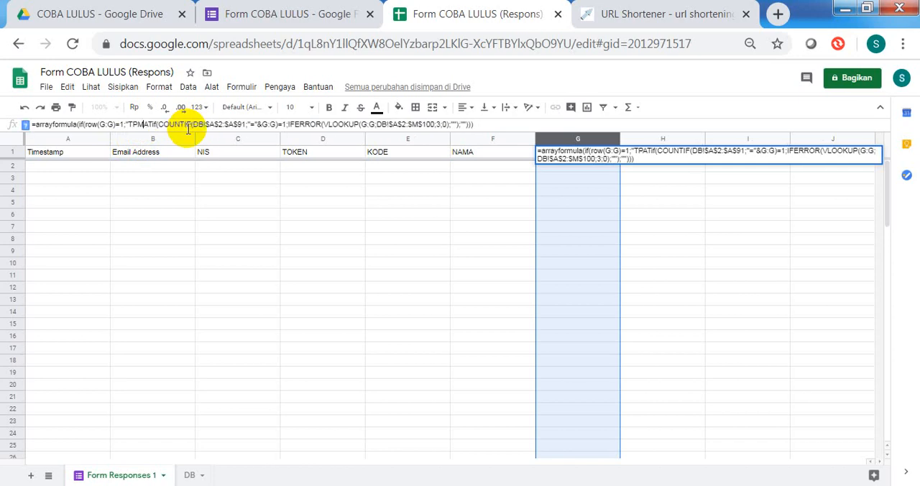
pyautogui.press('BackSpace')
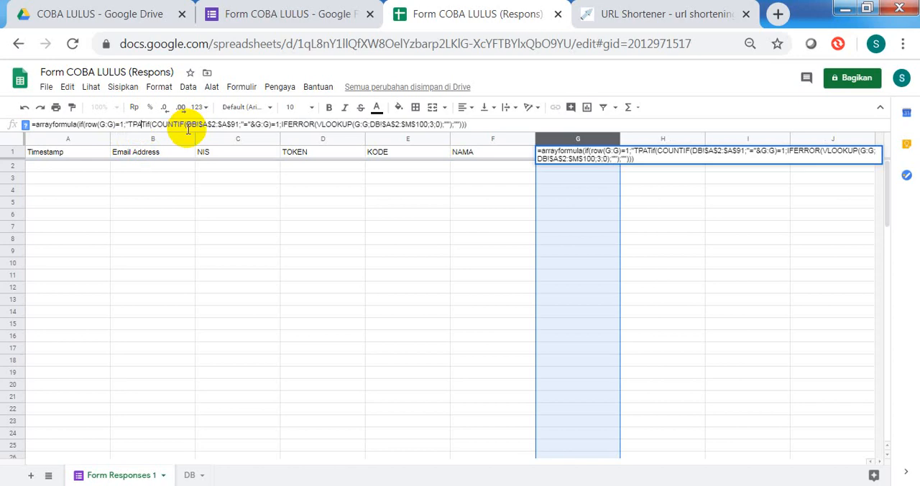
pyautogui.press('Delete')
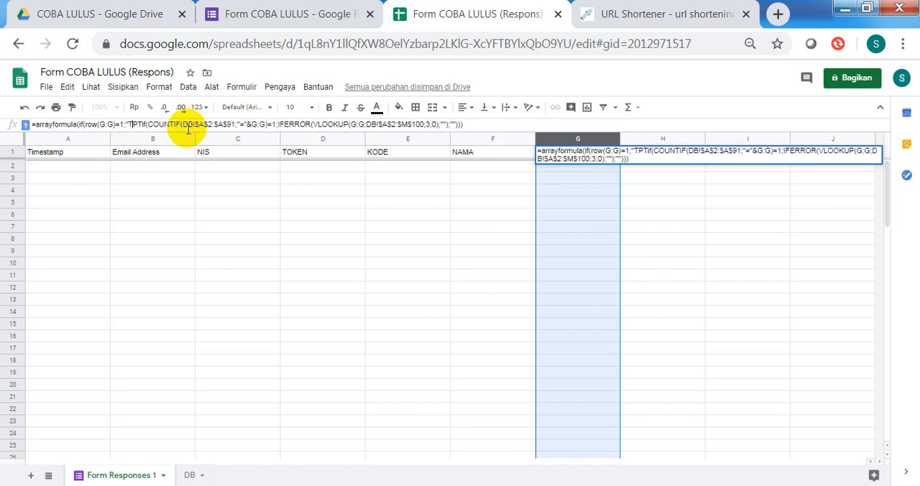
pyautogui.write('E')
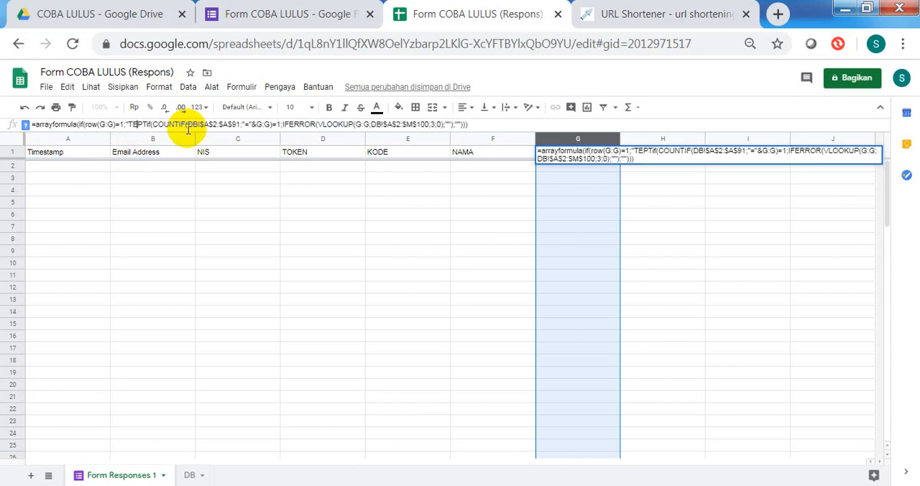
pyautogui.write('MP')
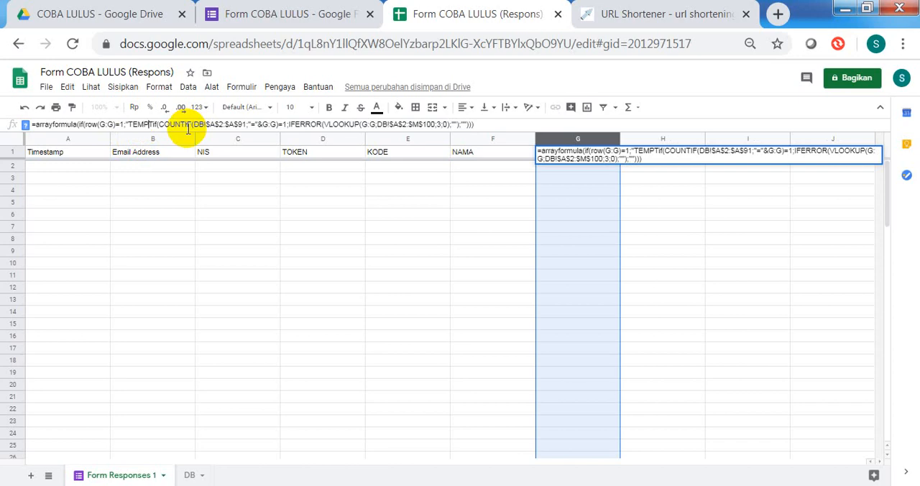
pyautogui.write('AT')
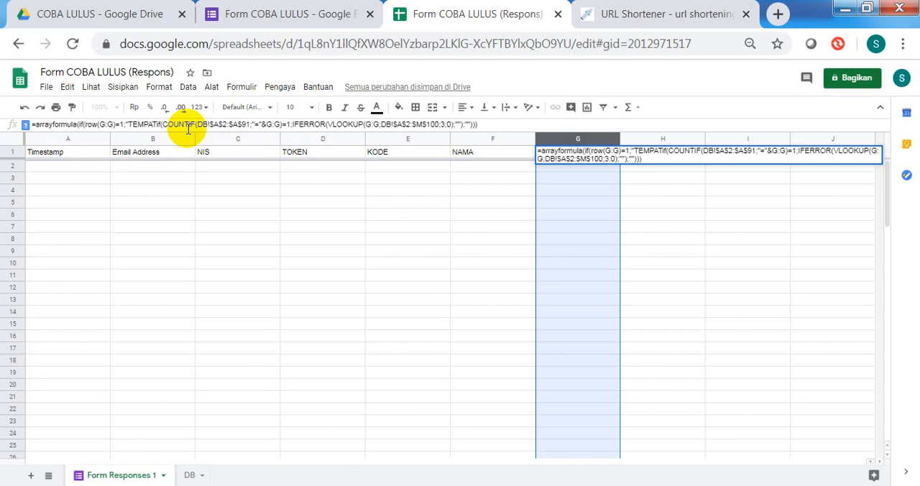
pyautogui.write('";')
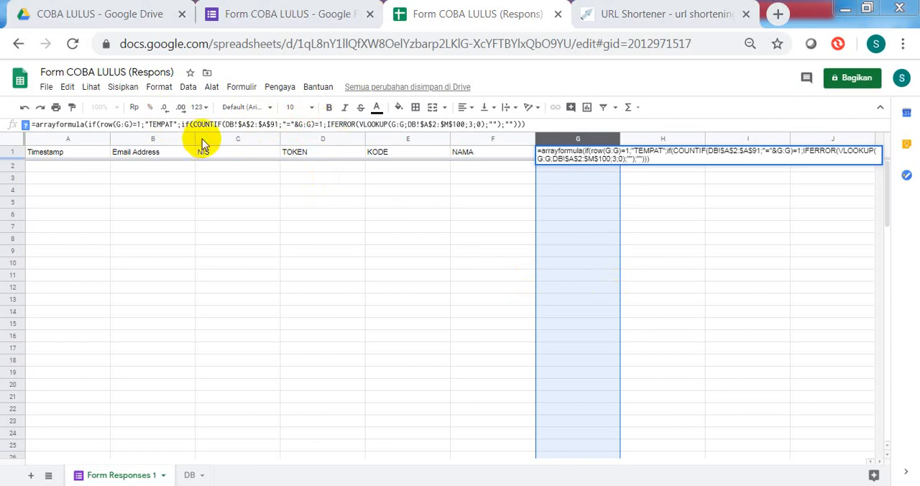
# - Change the G:G references in the G1 formula to E:E and commit the TEMPAT formula
pyautogui.click(307, 128)
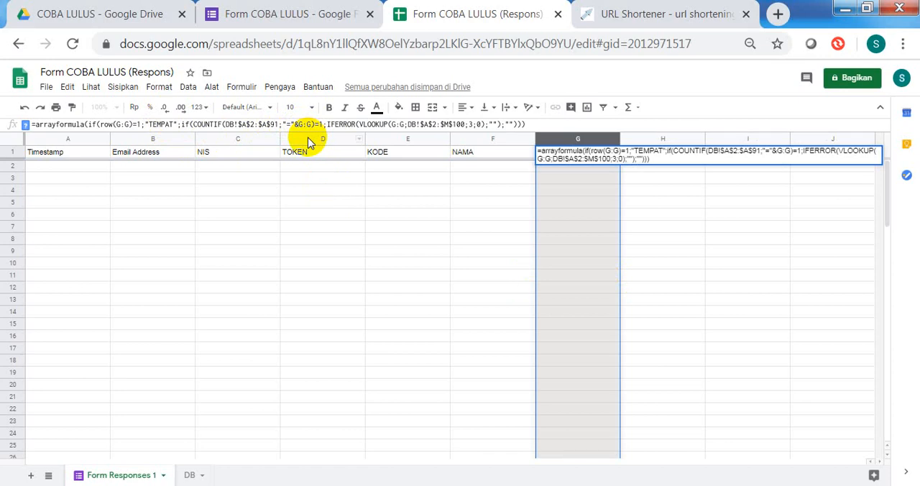
pyautogui.press('BackSpace')
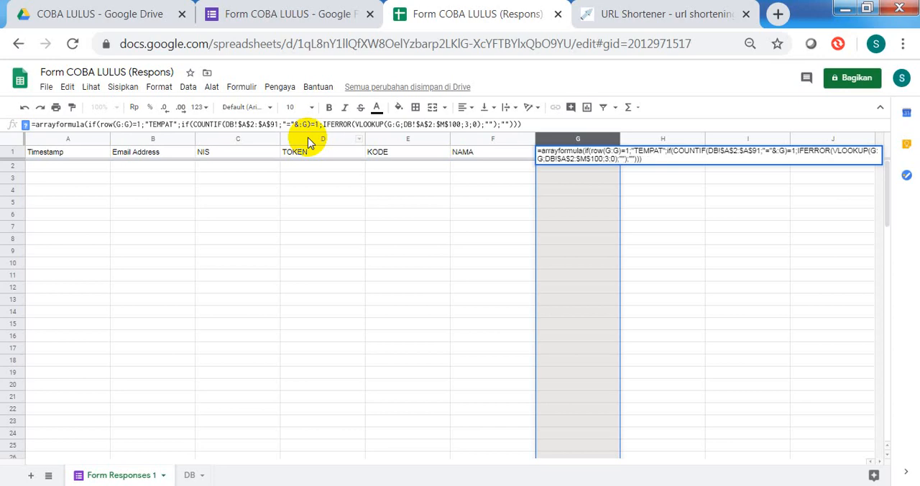
pyautogui.write('E')
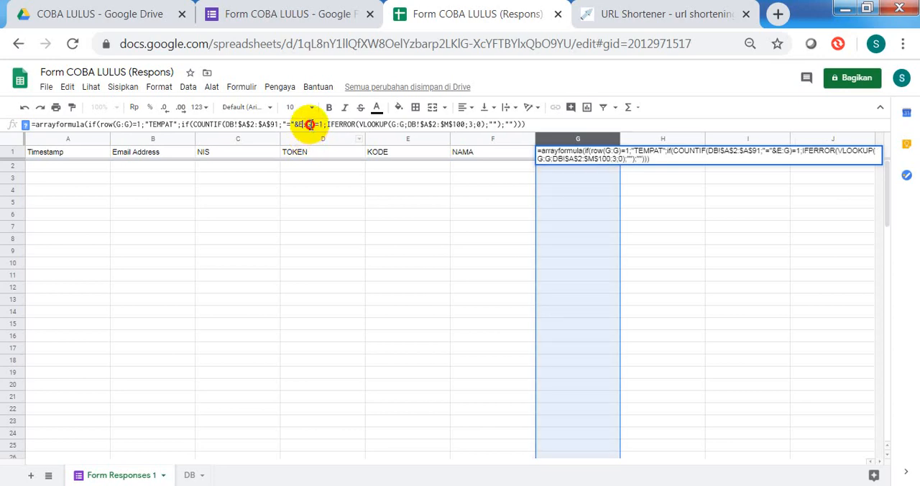
pyautogui.press('BackSpace')
pyautogui.write('E')
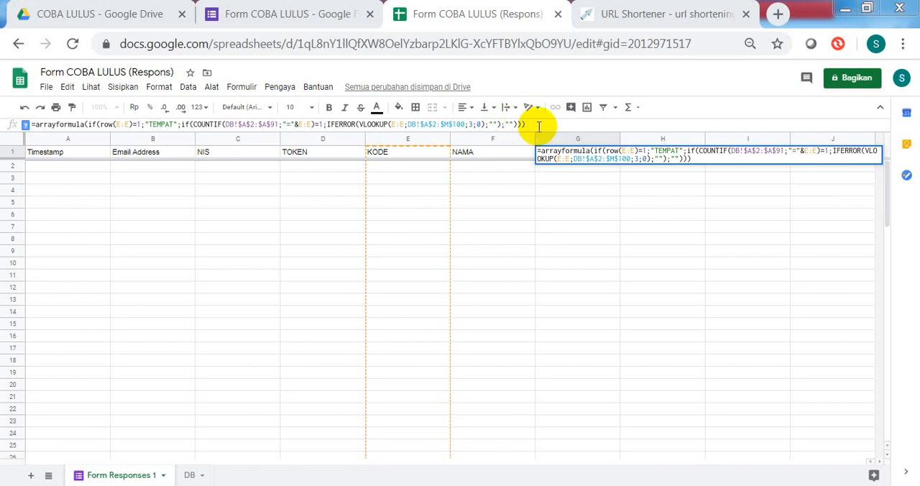
pyautogui.click(539, 125)
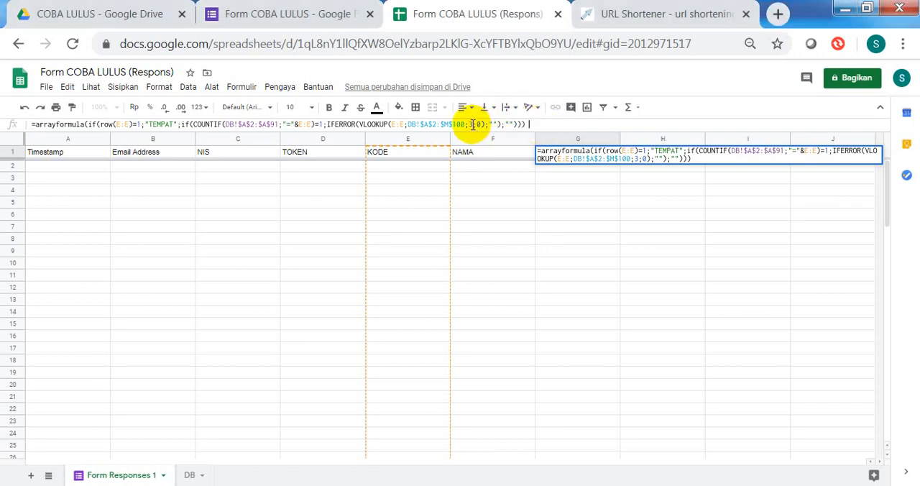
pyautogui.click(529, 124)
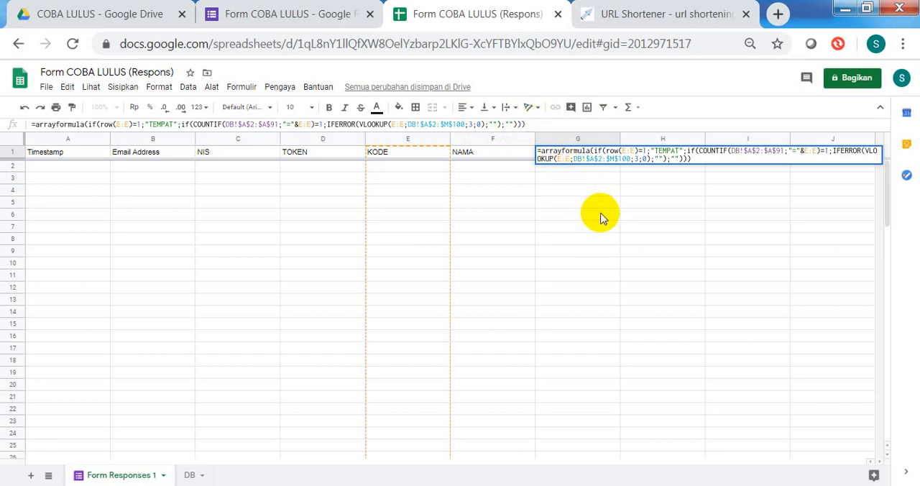
pyautogui.press('Return')
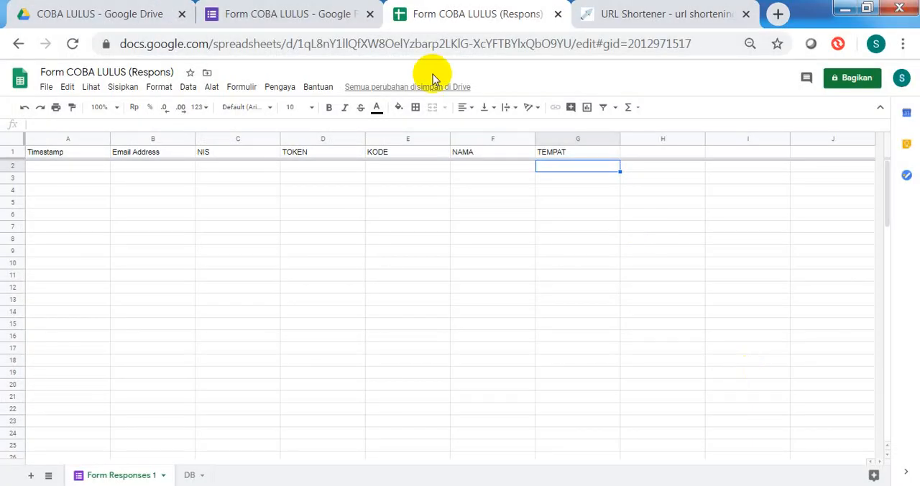
# - Paste the copied NAMA lookup formula into H1
pyautogui.click(644, 154)
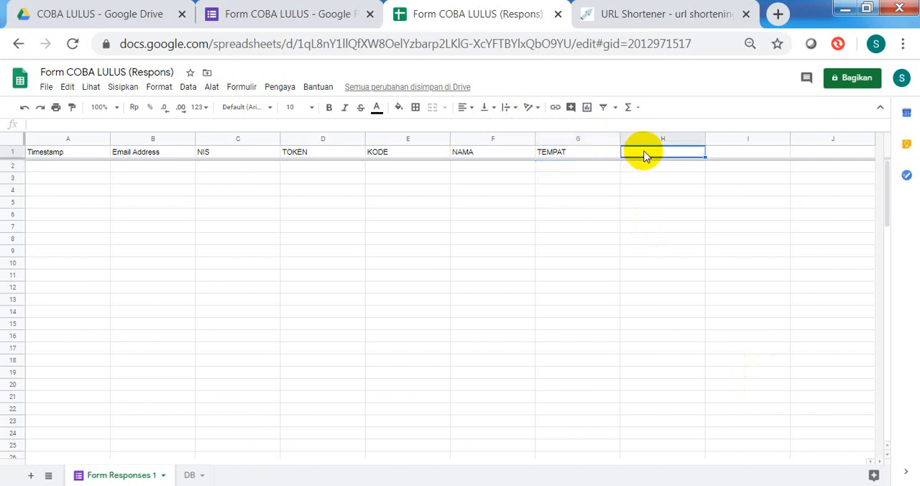
pyautogui.click(511, 122)
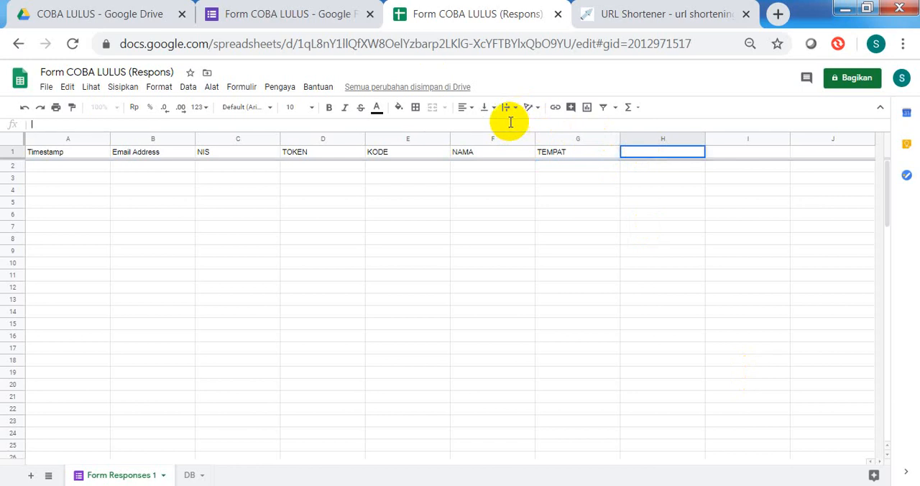
pyautogui.write('=arrayformula(if(row(E:E)=1;"NAMA";if(COUNTIF(DB!$A$2:$A$91;"="&E:E)=1;IFERROR(VLOOKUP(E:E;DB!$A$2:$M$100;2;0);"");"")))')
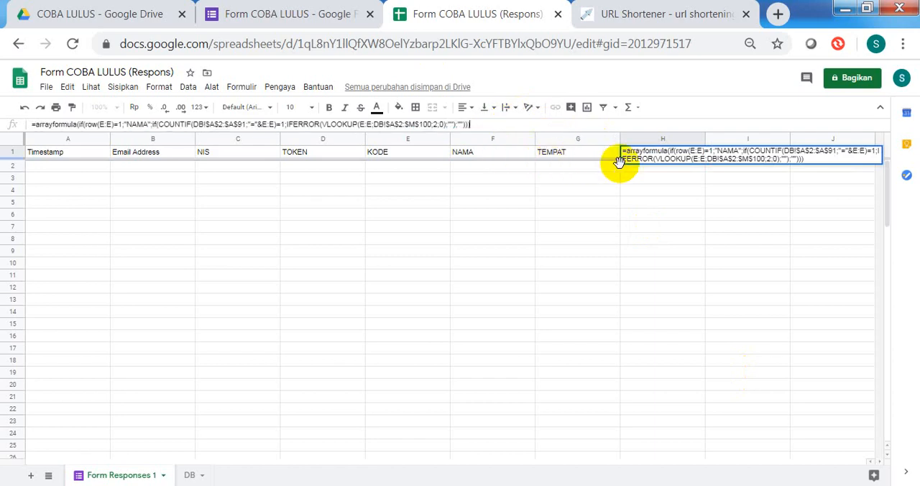
# - Replace the header text NAMA in the H1 formula with TANGGAL, keeping the closing quote and semicolon
pyautogui.click(147, 124)
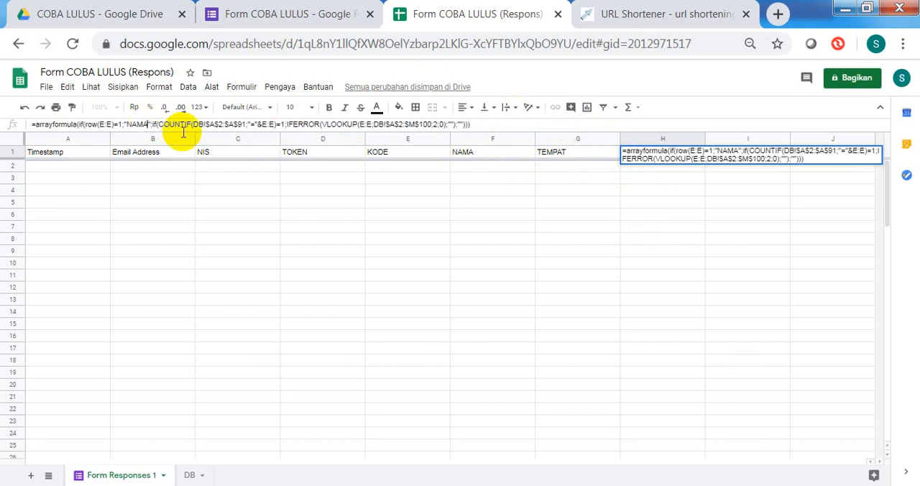
pyautogui.press('BackSpace')
pyautogui.press('BackSpace')
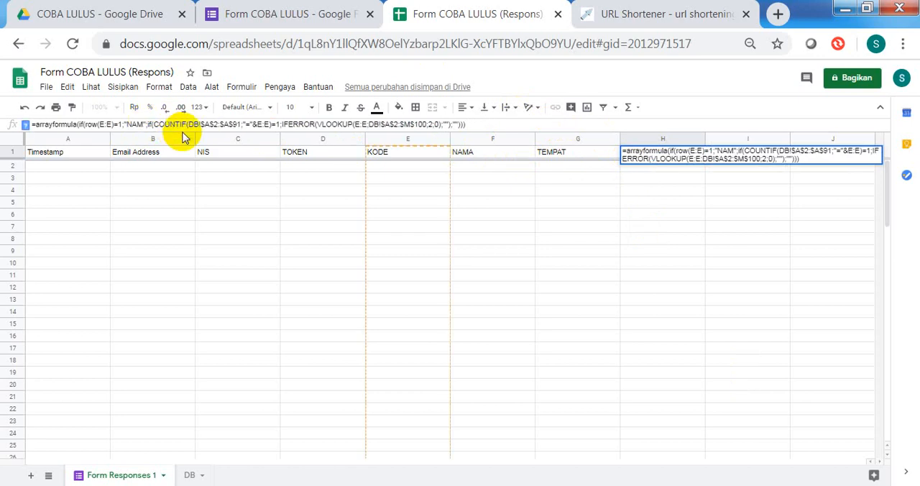
pyautogui.press('BackSpace')
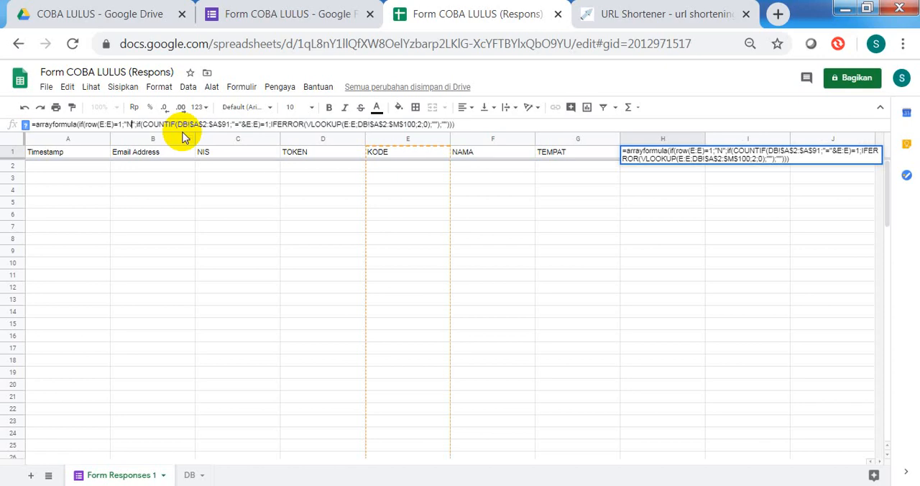
pyautogui.press('BackSpace')
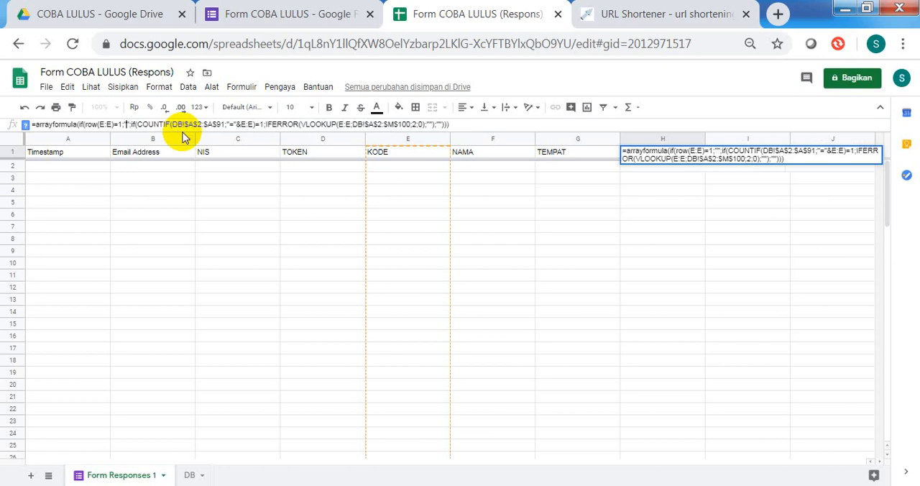
pyautogui.write('TN')
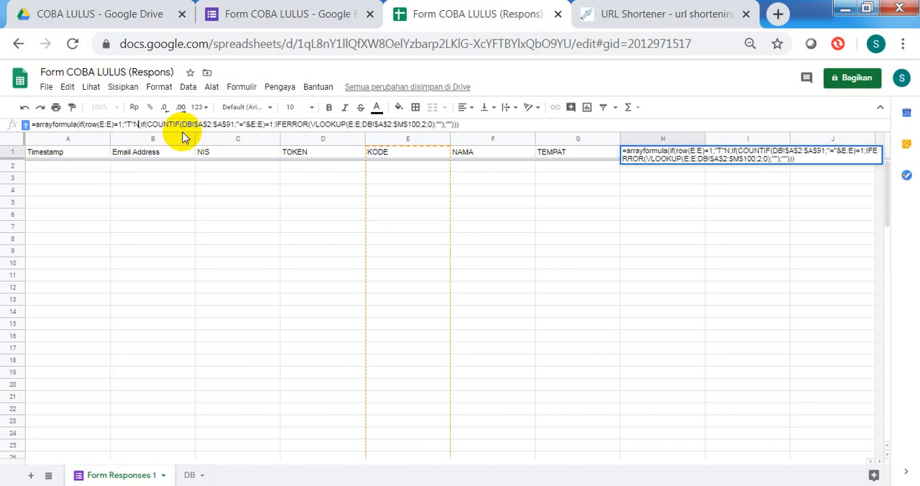
pyautogui.press('BackSpace')
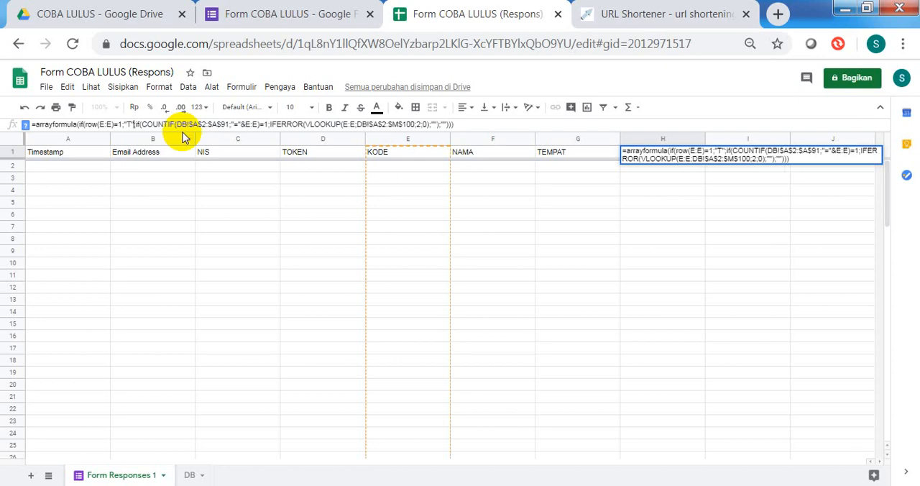
pyautogui.press('BackSpace')
pyautogui.write('A')
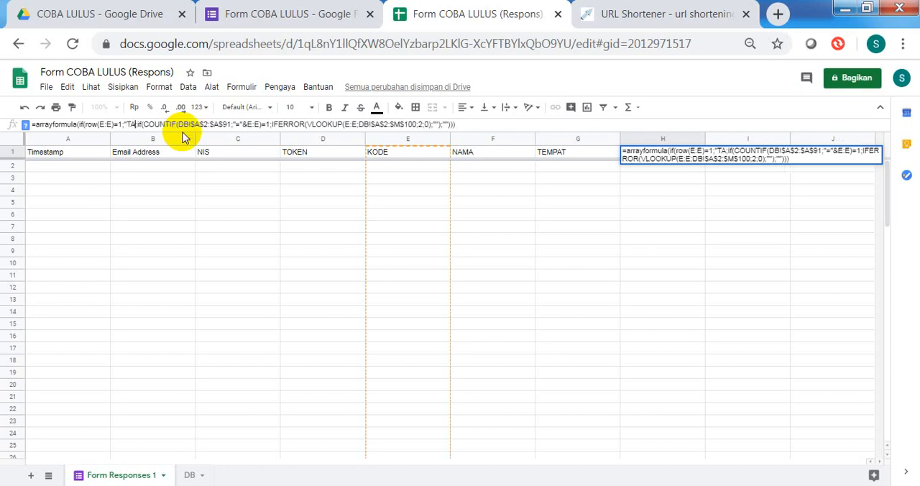
pyautogui.write('N')
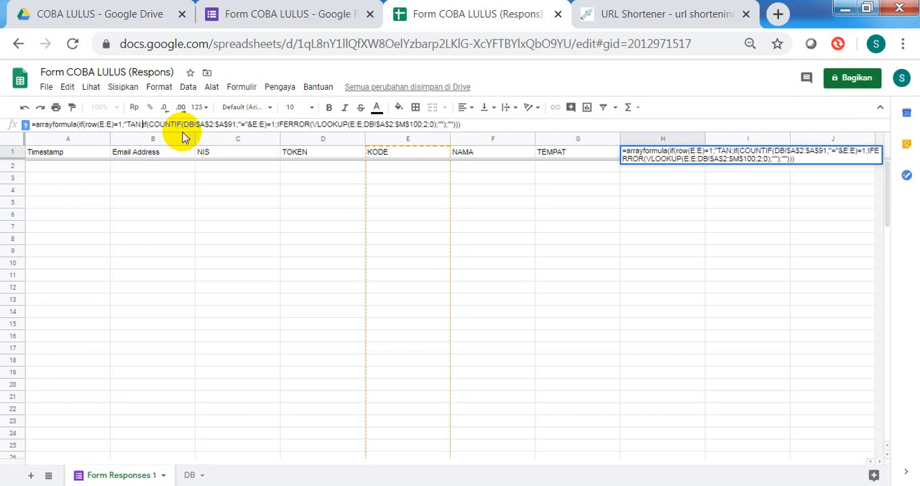
pyautogui.write('GG')
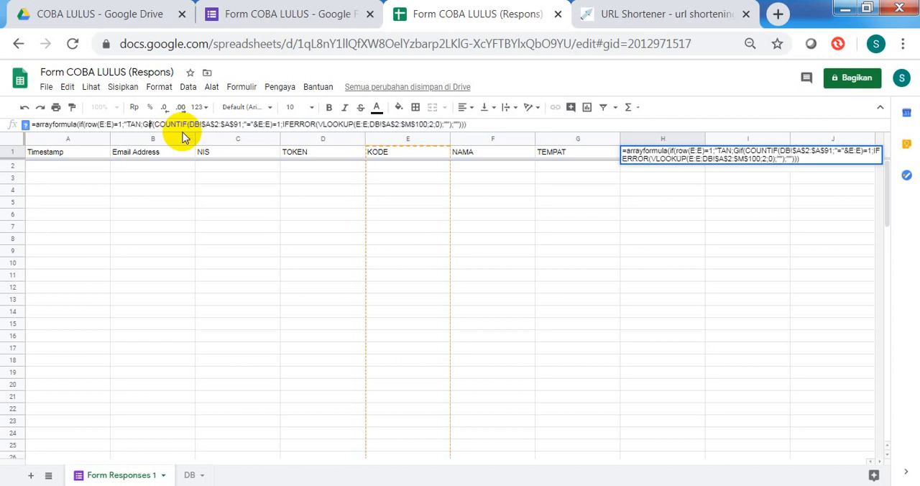
pyautogui.write('AL')
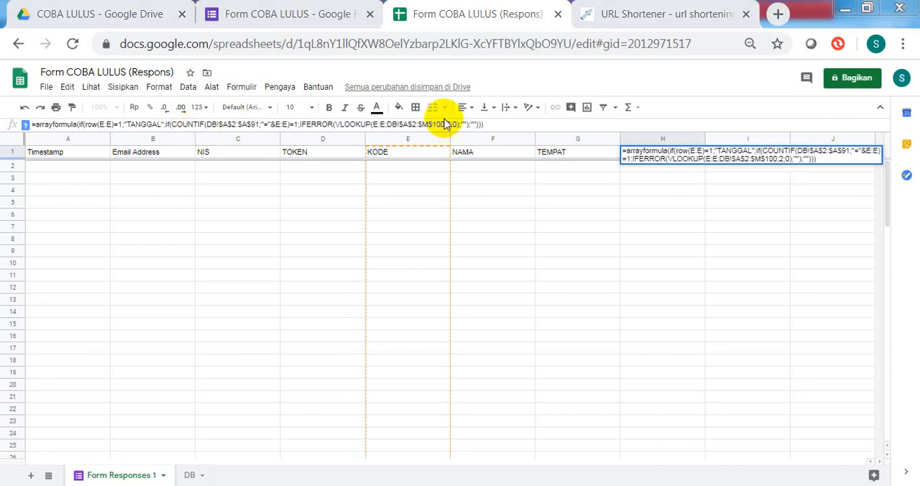
# - Set the VLOOKUP column index in the H1 formula to 4 and commit the TANGGAL formula
pyautogui.write('4')
pyautogui.click(499, 126)
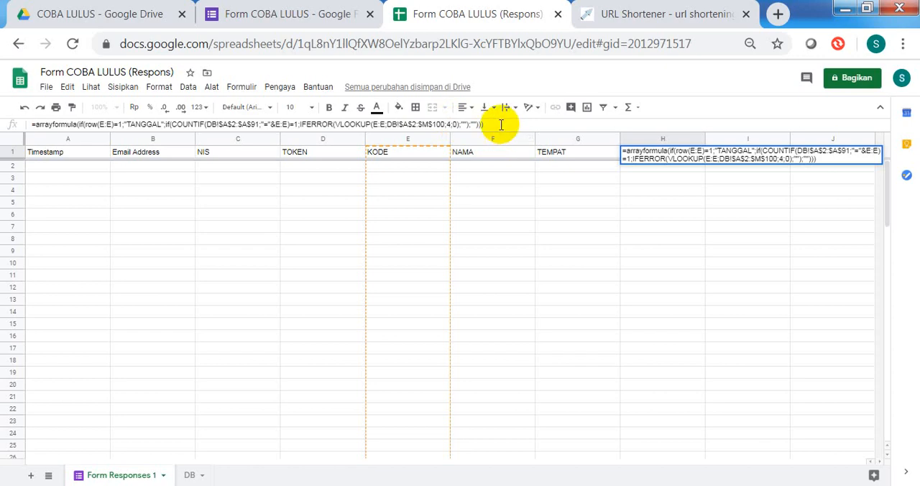
pyautogui.press('Return')
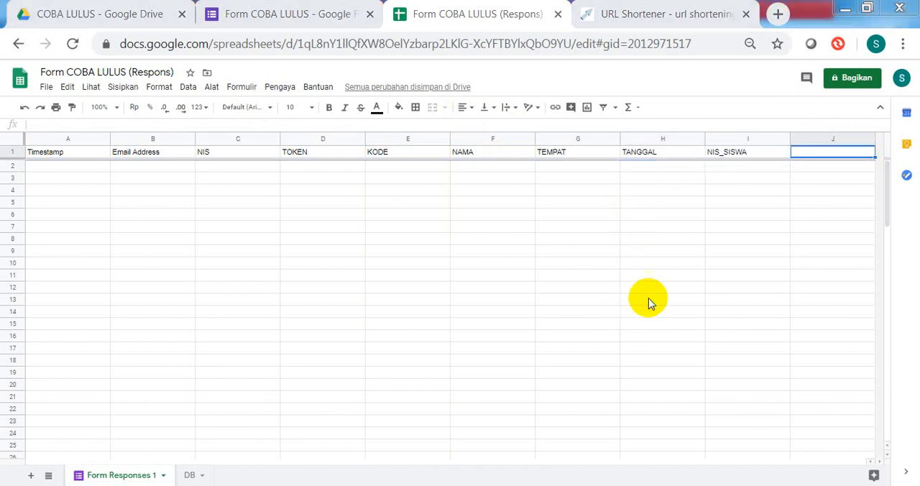
# - Insert a column at J1, beside the NIS_SISWA header
pyautogui.rightClick(827, 157)
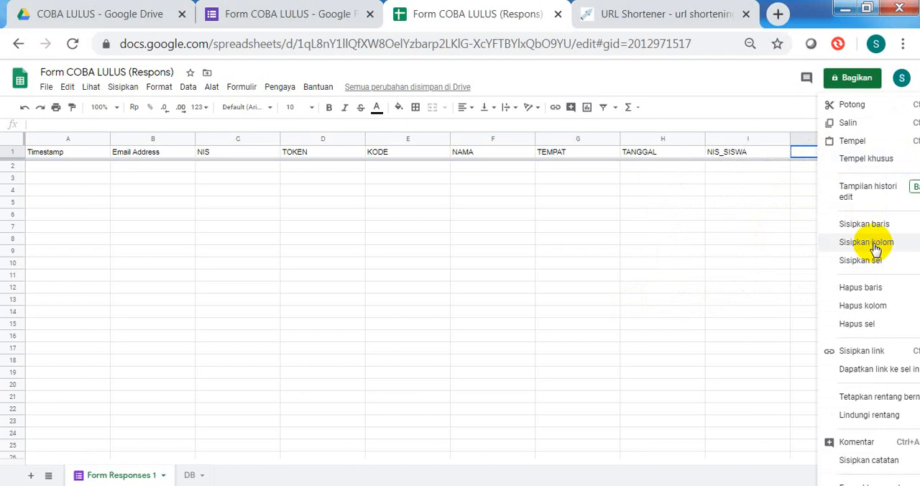
pyautogui.click(876, 248)
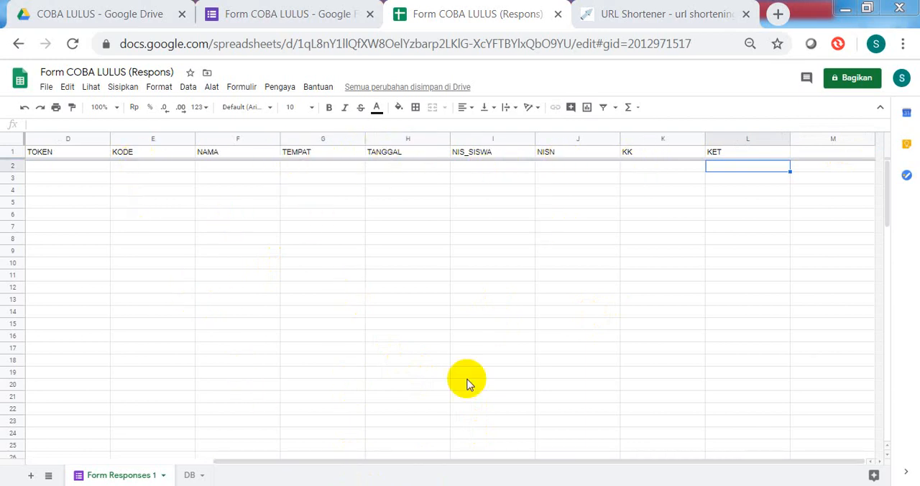
# - Review the formulas behind the NAMA and KODE headers in row 1
pyautogui.click(231, 157)
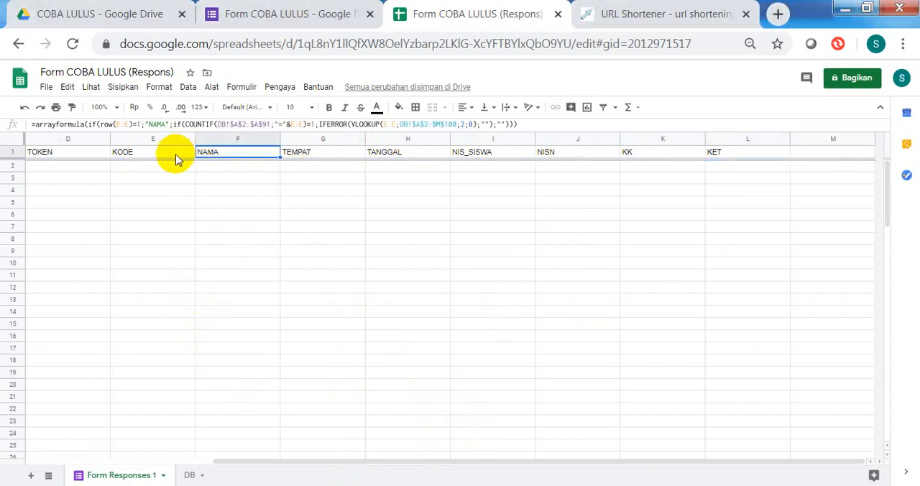
pyautogui.click(177, 159)
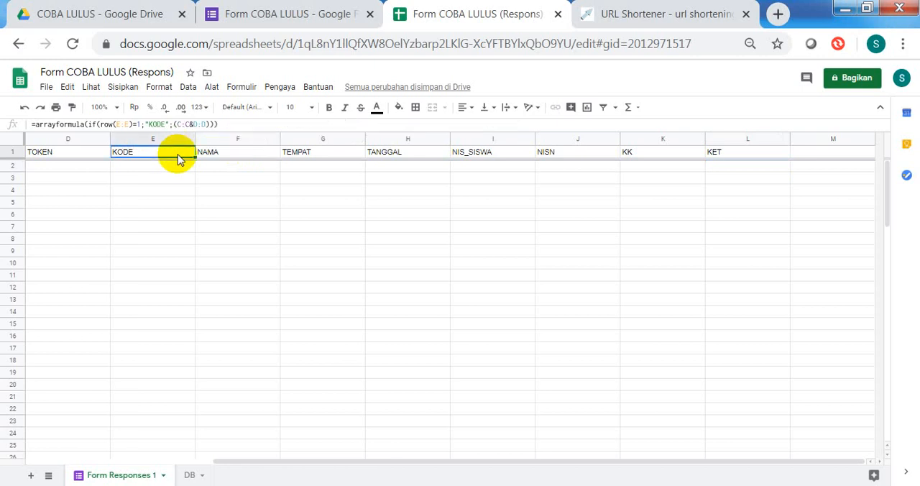
pyautogui.click(218, 158)
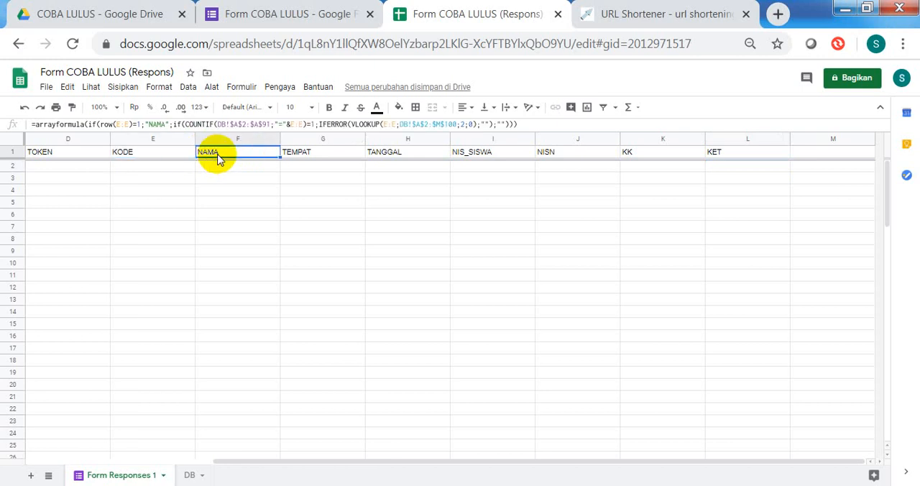
# - Review the TEMPAT header formula and the sample Nama formula in the RUMUS DATABASE.docx Word document, returning to the response spreadsheet
pyautogui.click(322, 157)
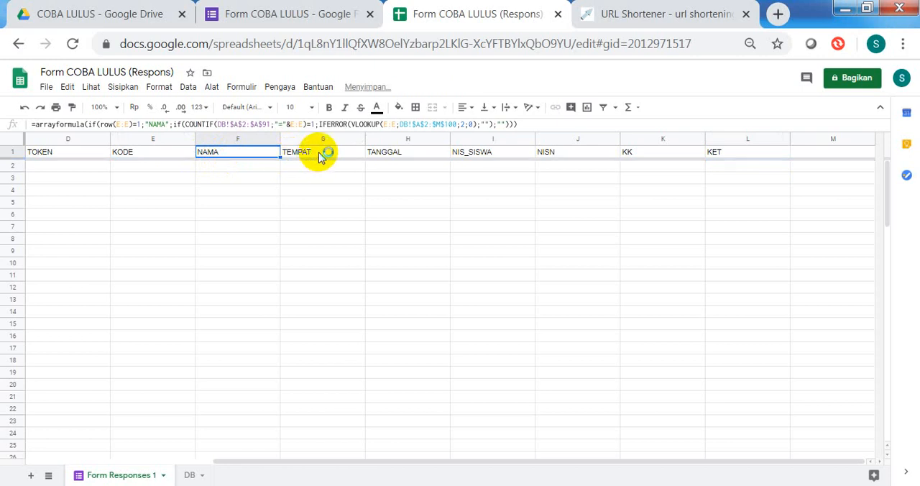
pyautogui.click(461, 485)
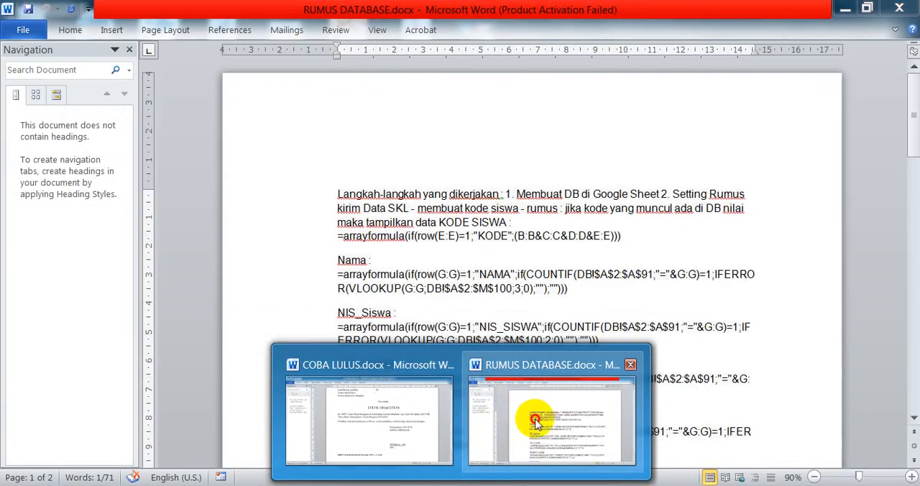
pyautogui.click(535, 421)
pyautogui.tripleClick(489, 277)
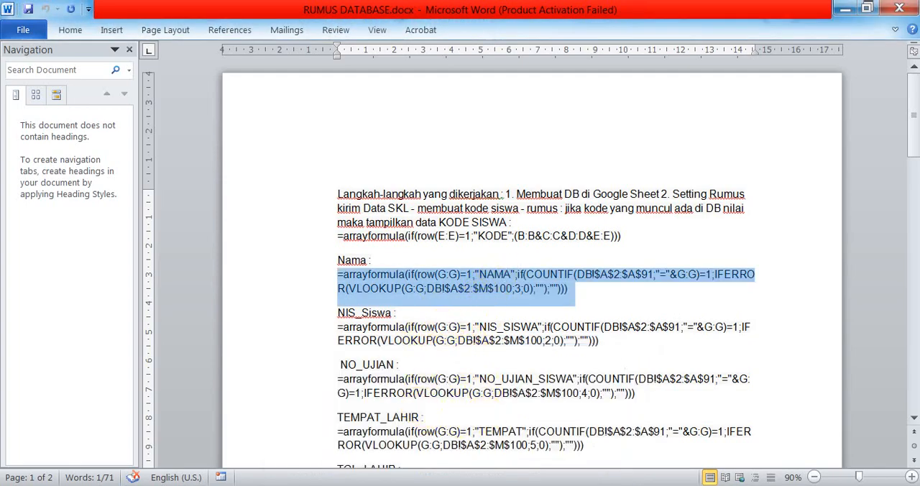
pyautogui.moveTo(462, 485)
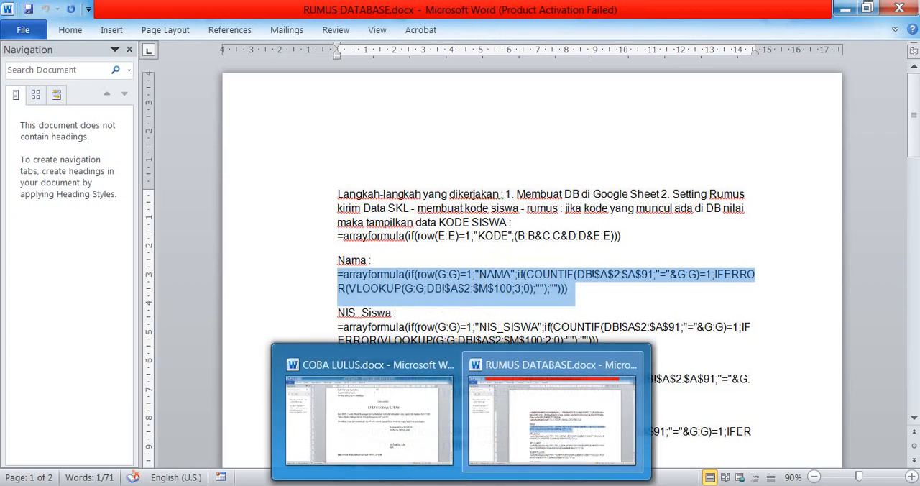
pyautogui.click(244, 485)
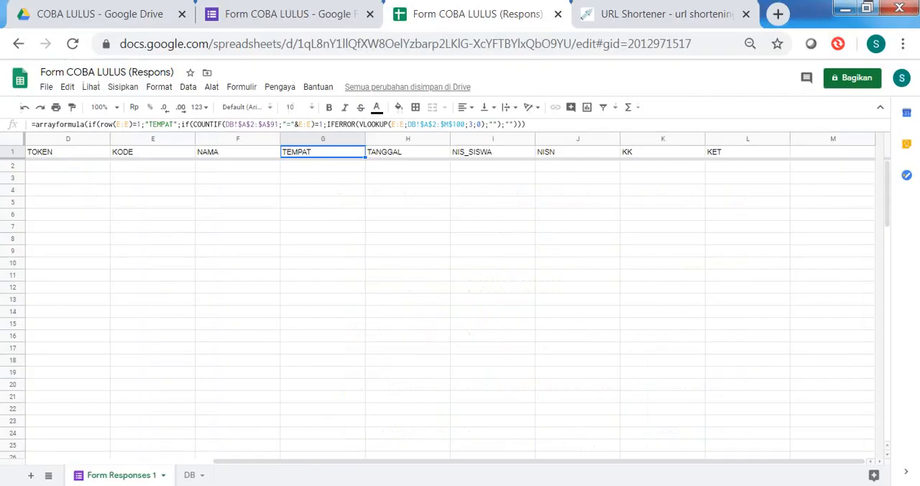
# - Launch the Autocrat add-on for the response spreadsheet and dismiss the Windows notification
pyautogui.click(402, 228)
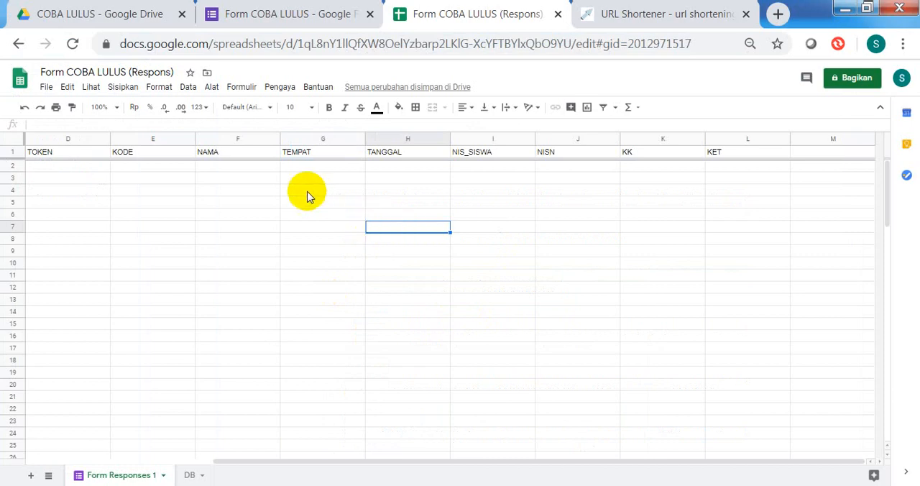
pyautogui.click(280, 87)
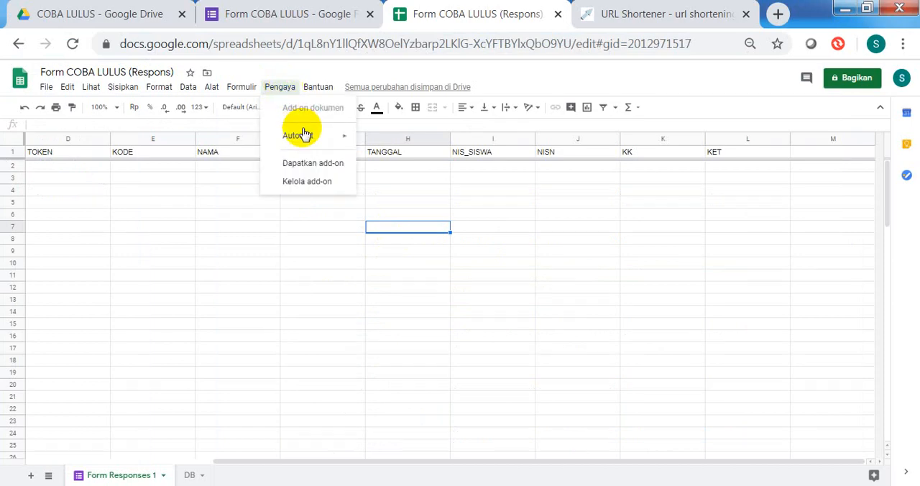
pyautogui.moveTo(305, 139)
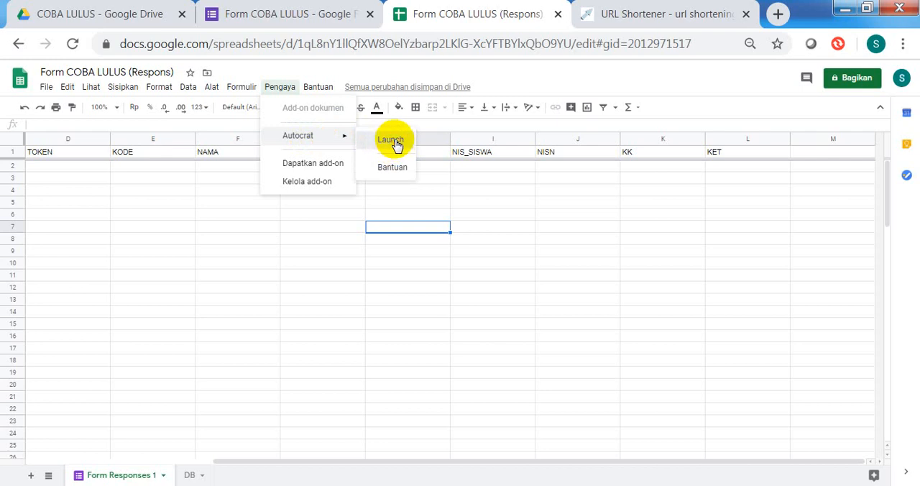
pyautogui.click(396, 144)
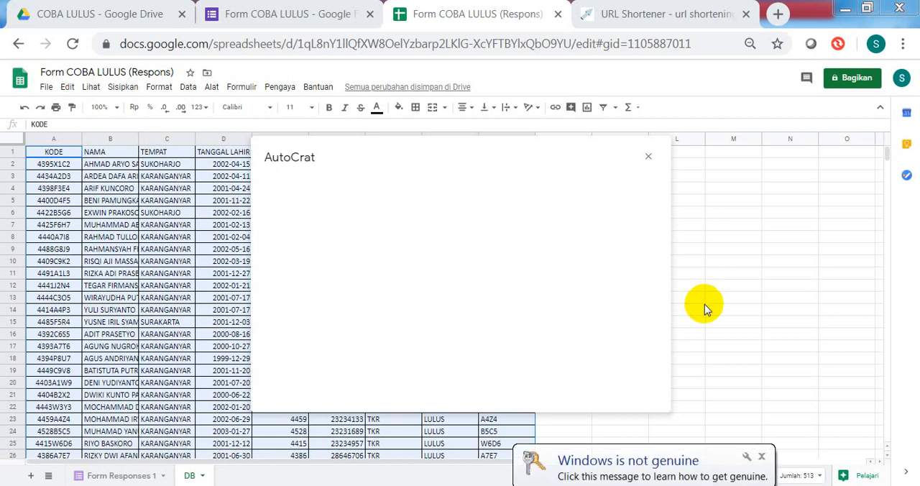
pyautogui.click(761, 456)
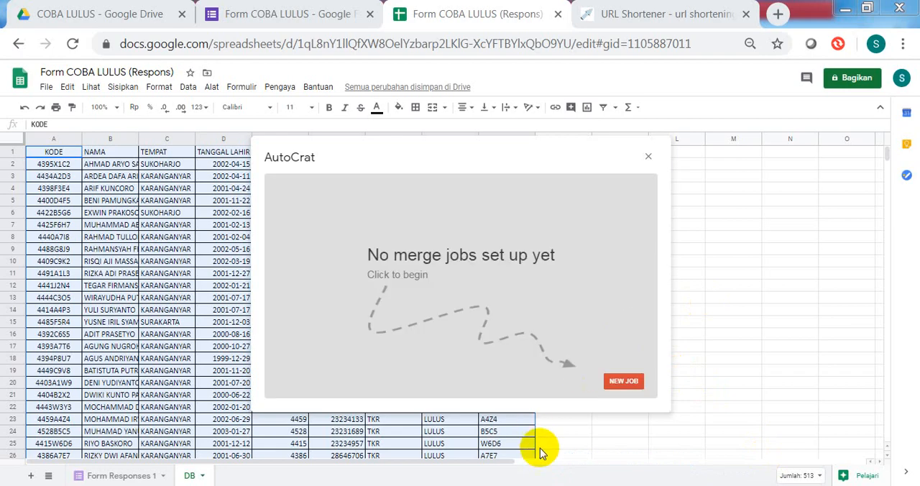
# - Create a new merge job named COB LULUS and continue to the template choice
pyautogui.click(624, 383)
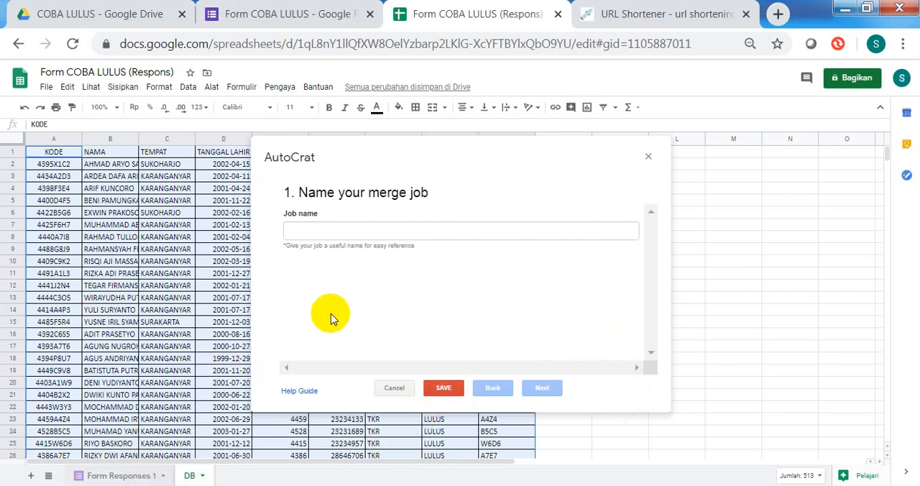
pyautogui.click(381, 236)
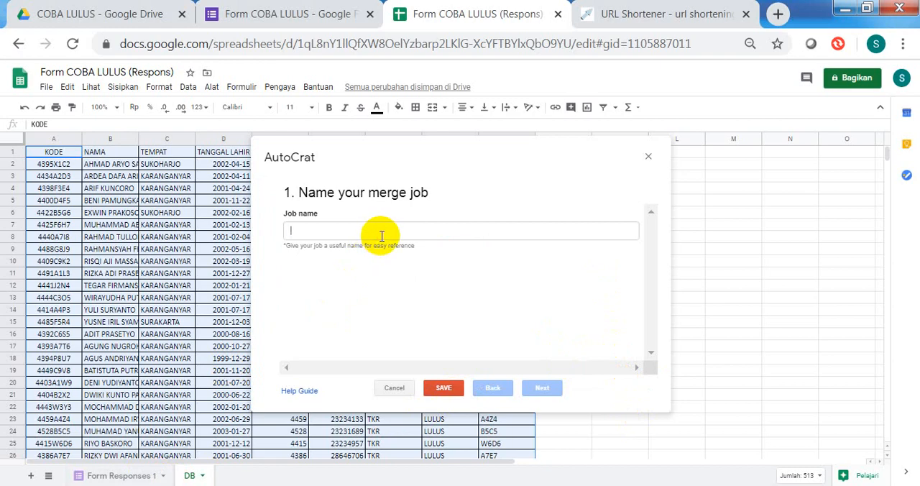
pyautogui.write('COB ')
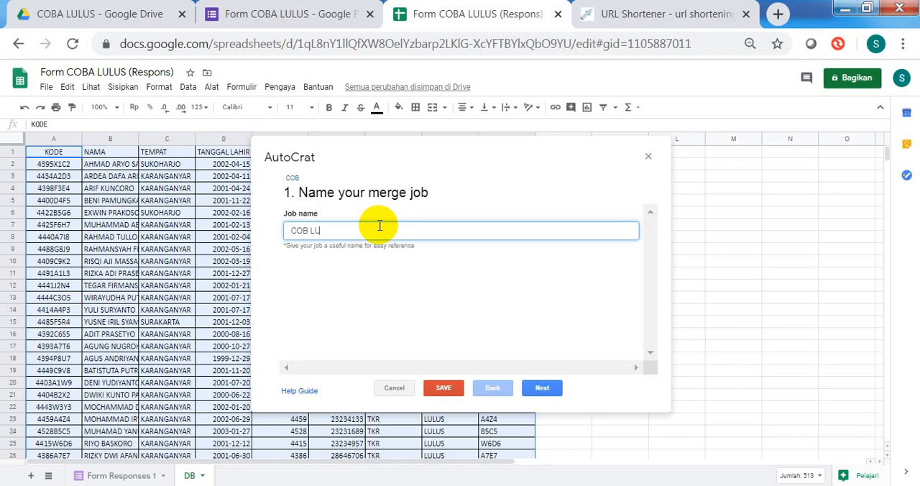
pyautogui.write('LULUS')
pyautogui.click(542, 389)
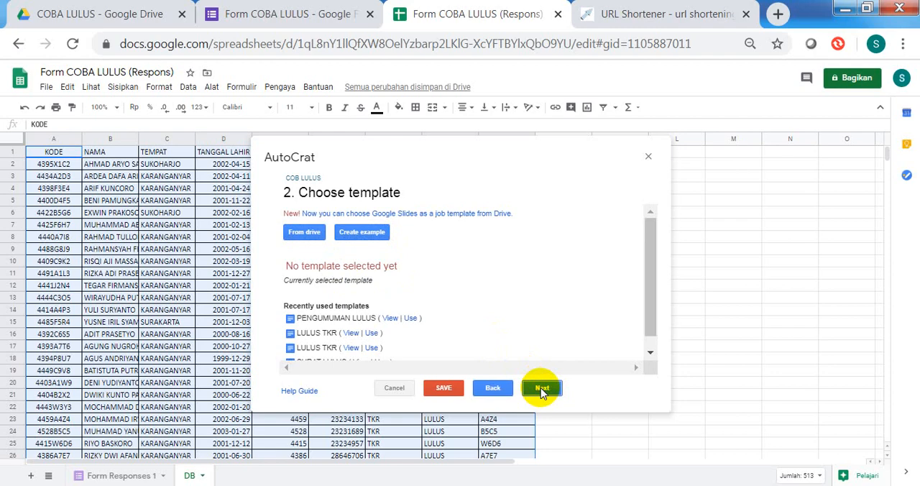
# - Choose the COBA LULUS document from Drive as the merge template and continue to the data mapping
pyautogui.click(303, 233)
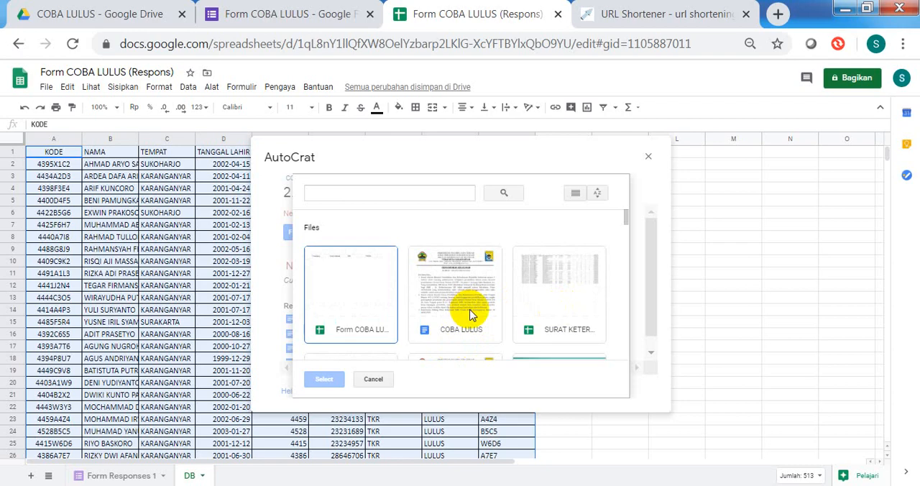
pyautogui.click(471, 314)
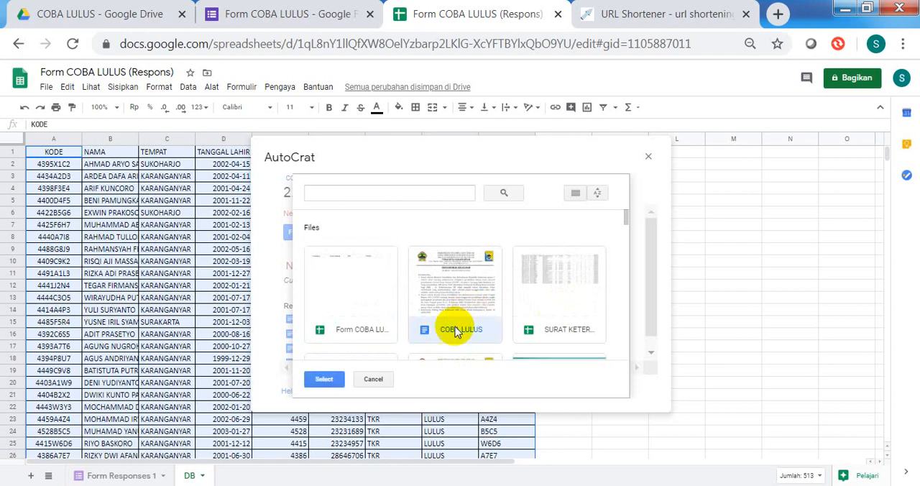
pyautogui.click(327, 379)
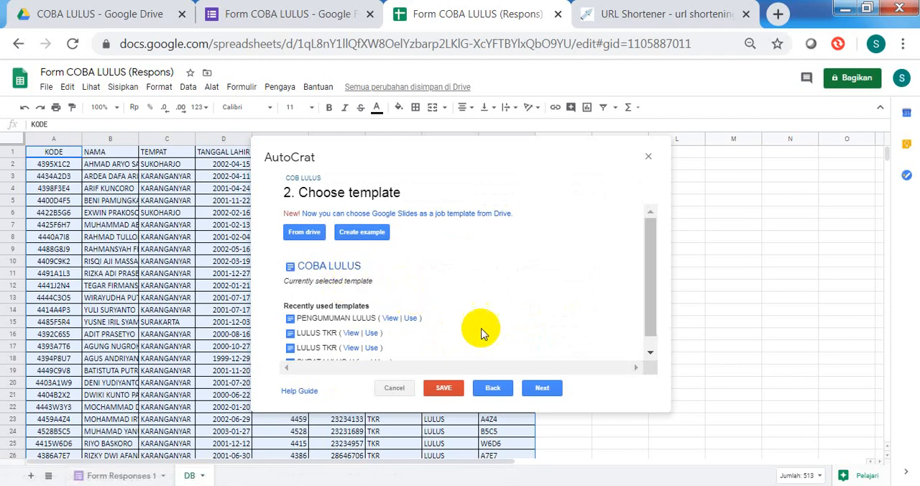
pyautogui.click(542, 388)
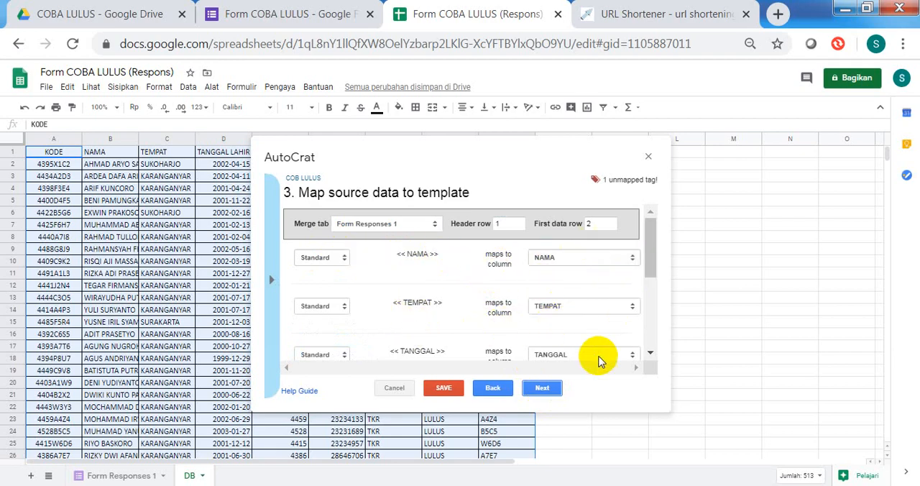
# - Map the unmapped LULUS/ TIDAK LULUS tag to the KET column
pyautogui.click(651, 355)
pyautogui.click(652, 355)
pyautogui.click(651, 355)
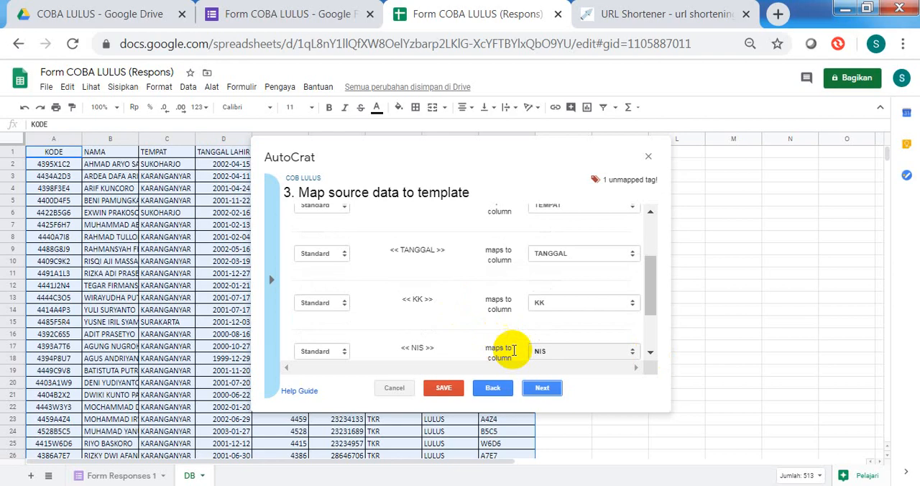
pyautogui.click(651, 355)
pyautogui.click(652, 356)
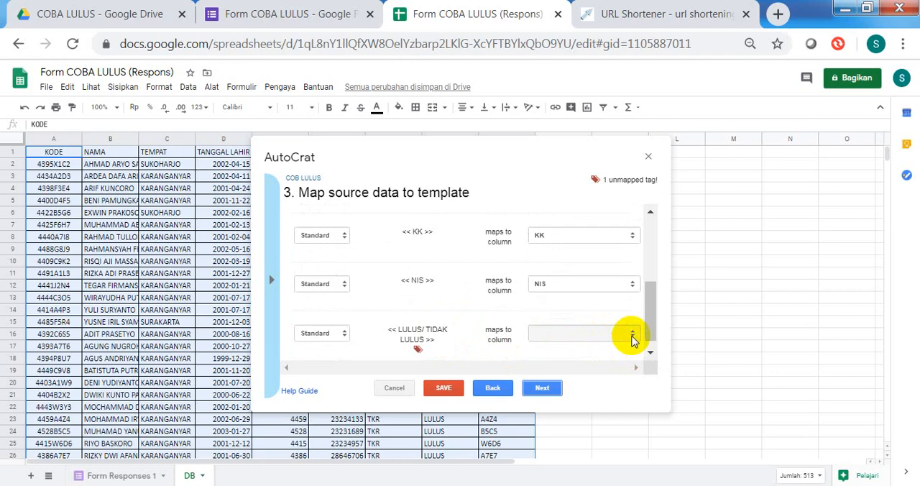
pyautogui.click(633, 338)
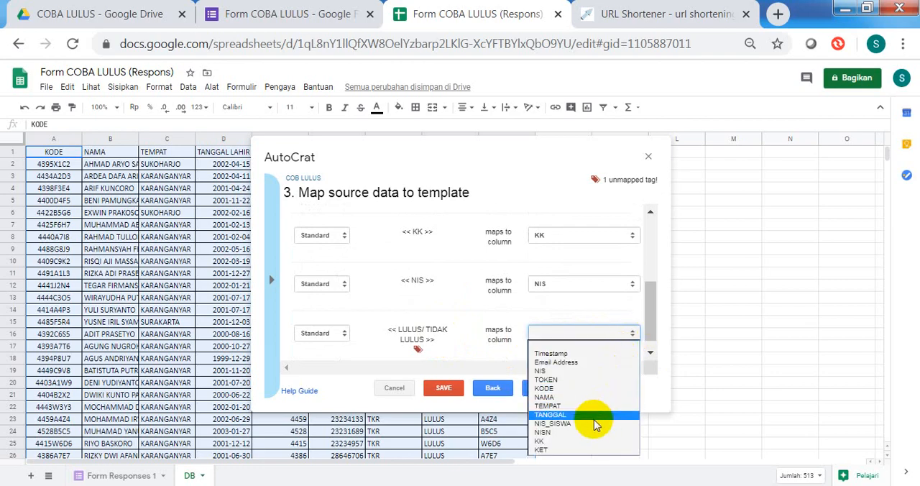
pyautogui.click(561, 451)
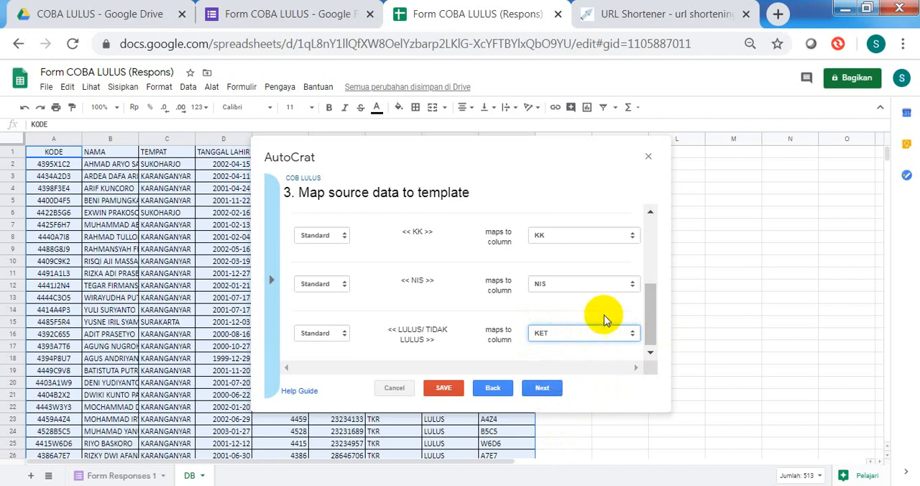
# - Map the NIS tag to the NIS_SISWA column and continue to the file settings
pyautogui.click(633, 286)
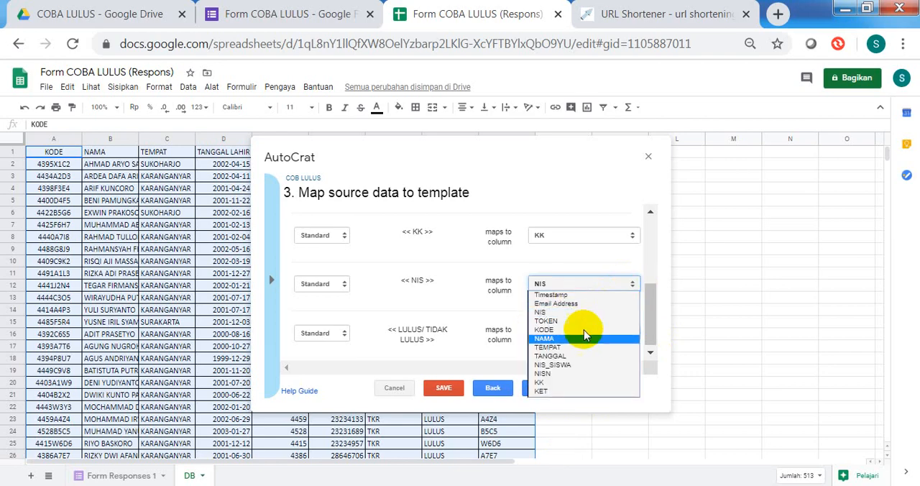
pyautogui.click(579, 366)
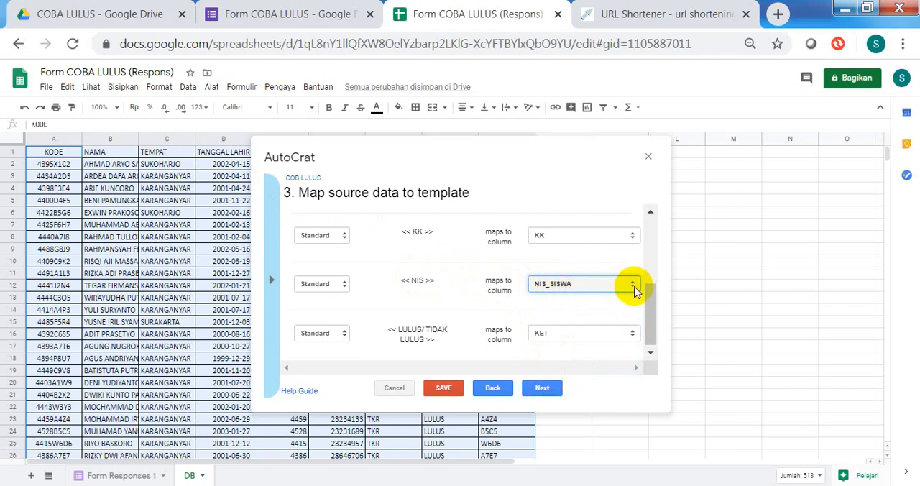
pyautogui.click(552, 392)
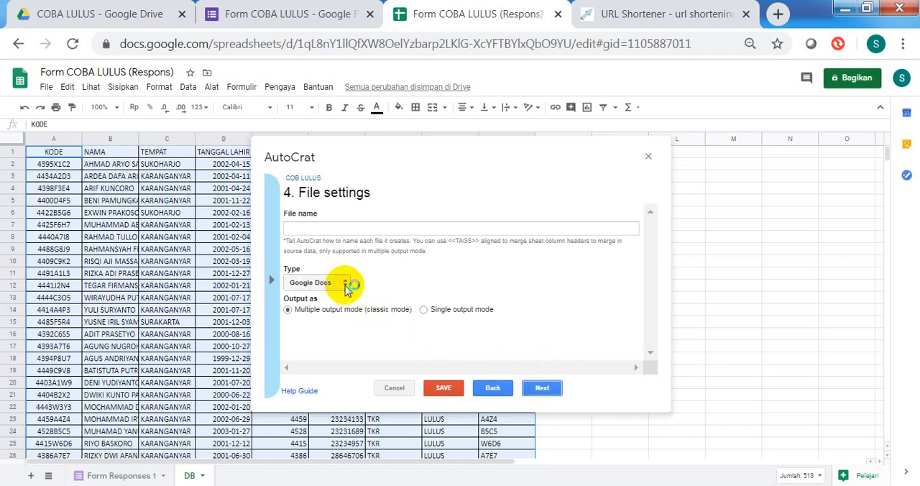
# - Name the merged output file COBA LULUS, set its type to PDF, and continue to the destination folders
pyautogui.click(345, 230)
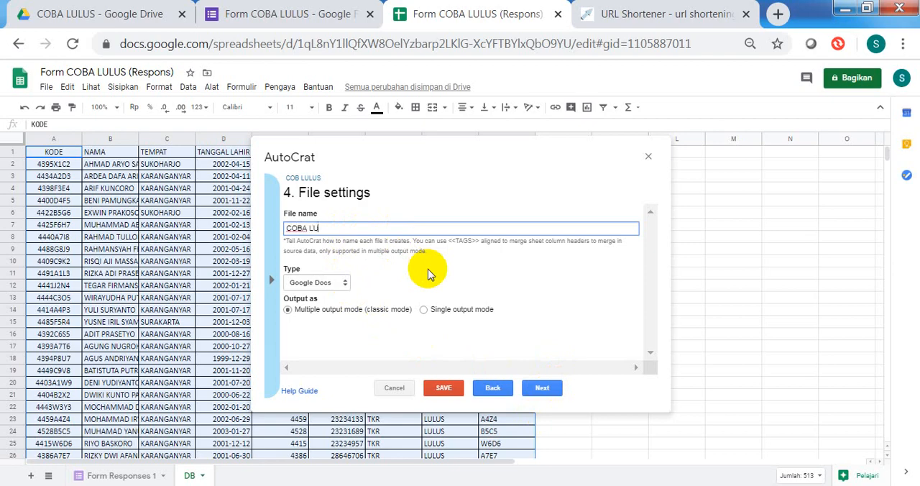
pyautogui.click(346, 284)
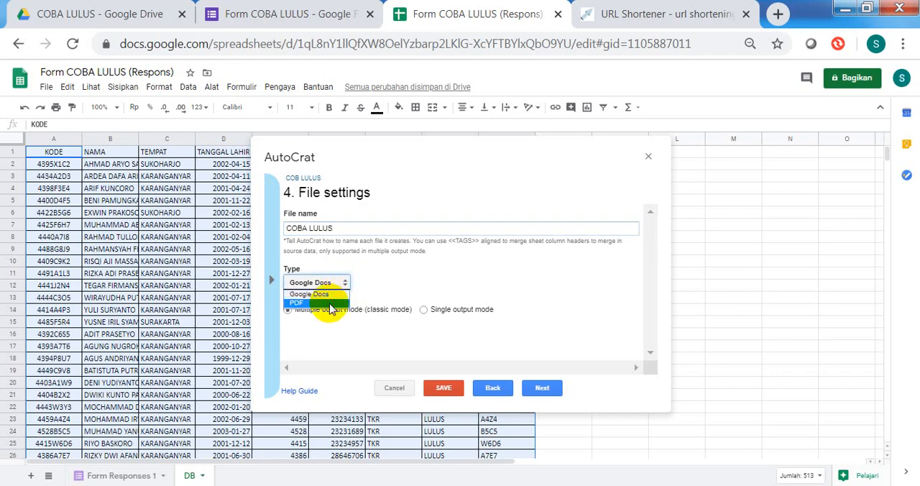
pyautogui.click(331, 304)
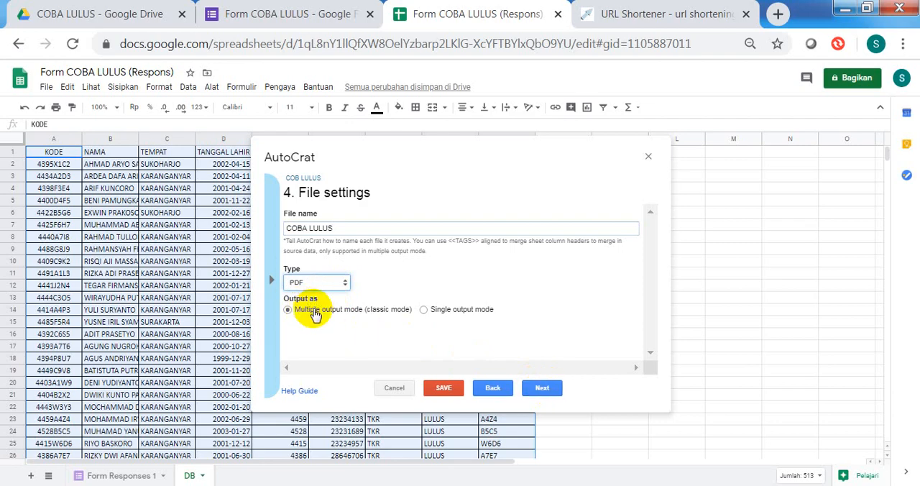
pyautogui.click(548, 394)
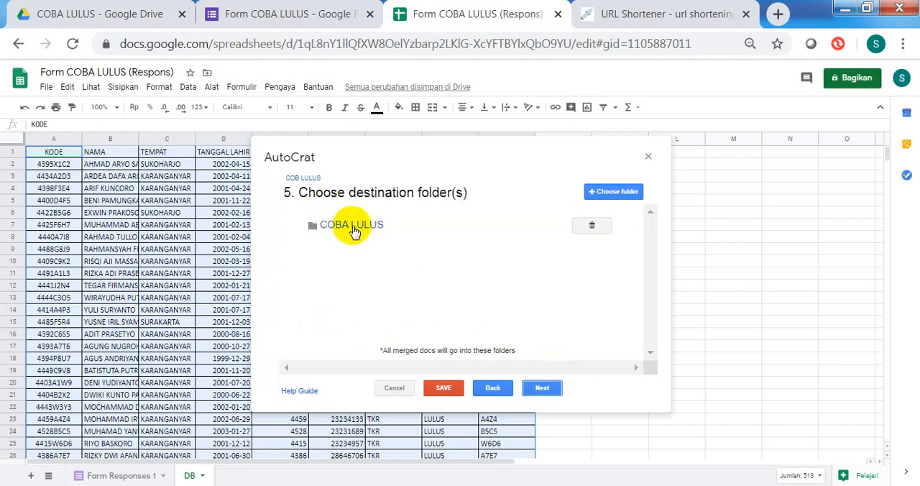
# - Accept COBA LULUS as the destination folder, skipping the optional dynamic folder reference and merge condition
pyautogui.click(545, 388)
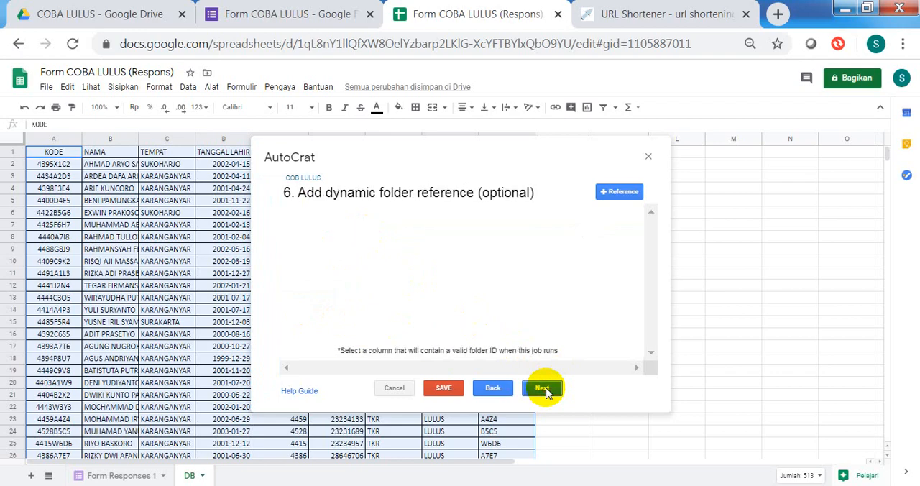
pyautogui.click(543, 388)
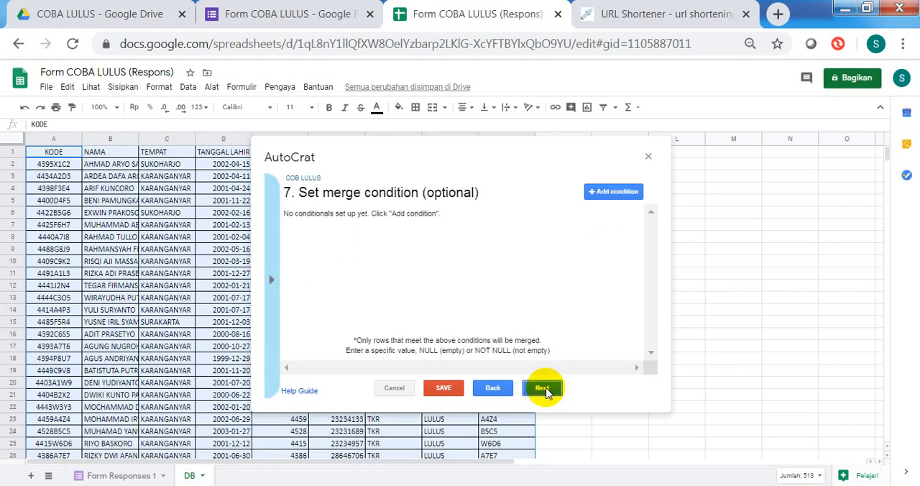
pyautogui.click(543, 388)
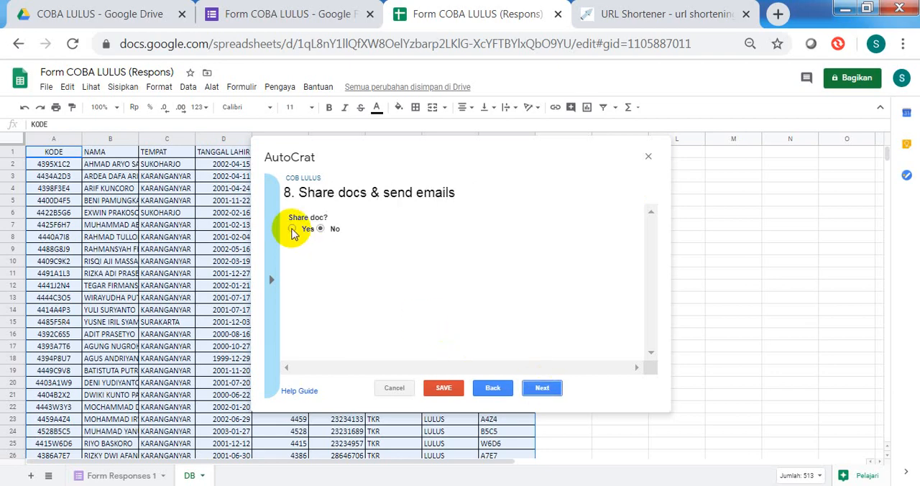
# - Enable document sharing for the merge job and set the email recipient to the <<Email Address>> tag
pyautogui.click(292, 230)
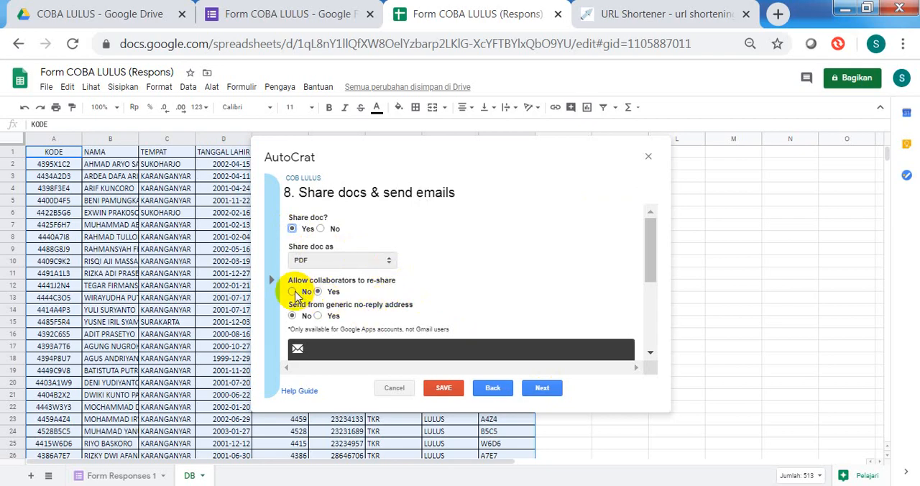
pyautogui.moveTo(650, 270); pyautogui.dragTo(660, 329)
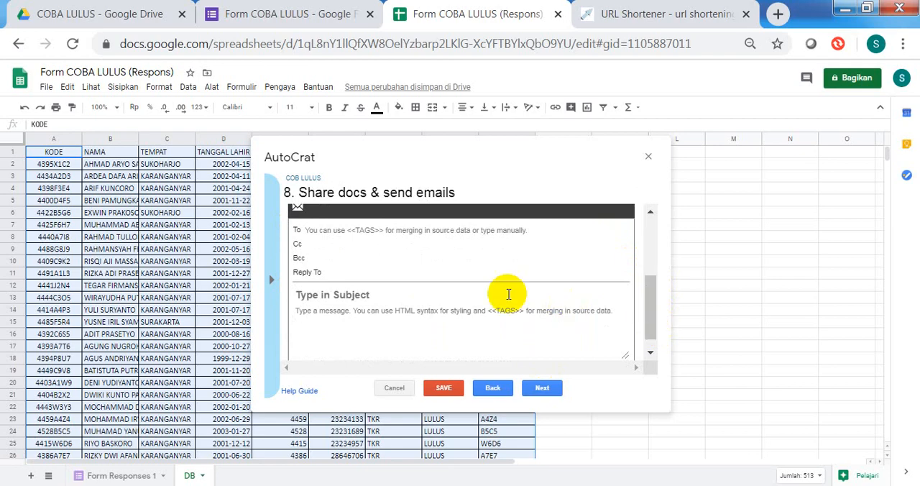
pyautogui.click(346, 232)
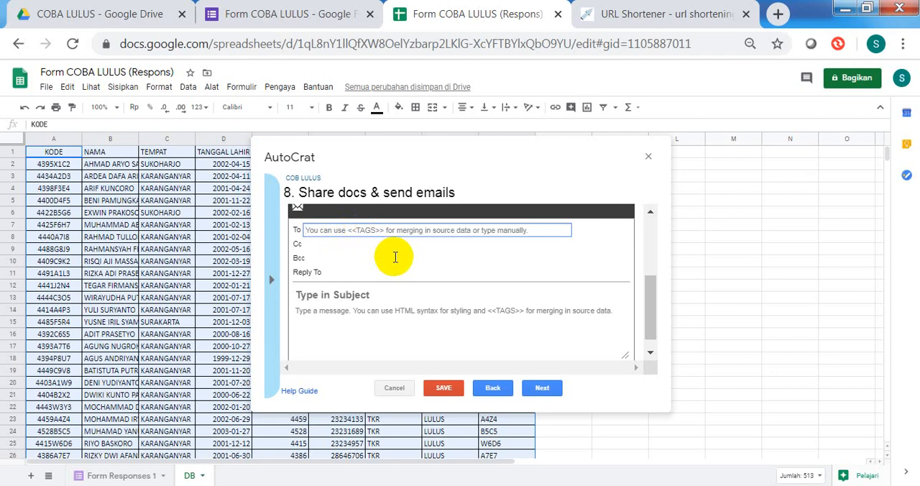
pyautogui.write('<')
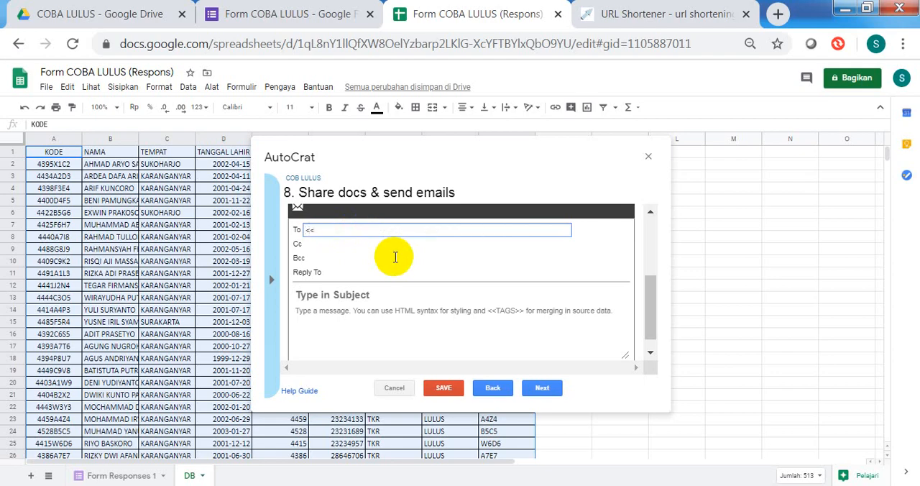
pyautogui.write('<EMA')
pyautogui.press('BackSpace')
pyautogui.write('mail')
pyautogui.write('Address>>')
# - Set the email subject to "donlownd disini" and continue to the job triggers
pyautogui.click(395, 296)
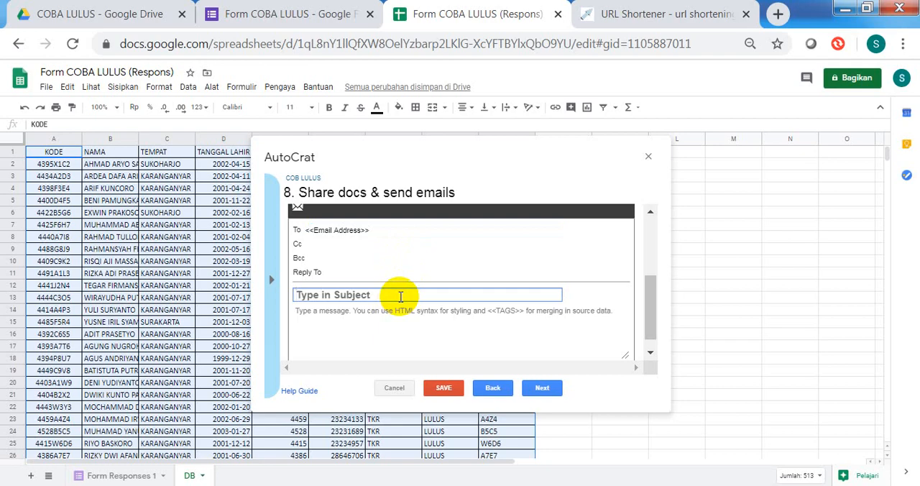
pyautogui.write('donlod')
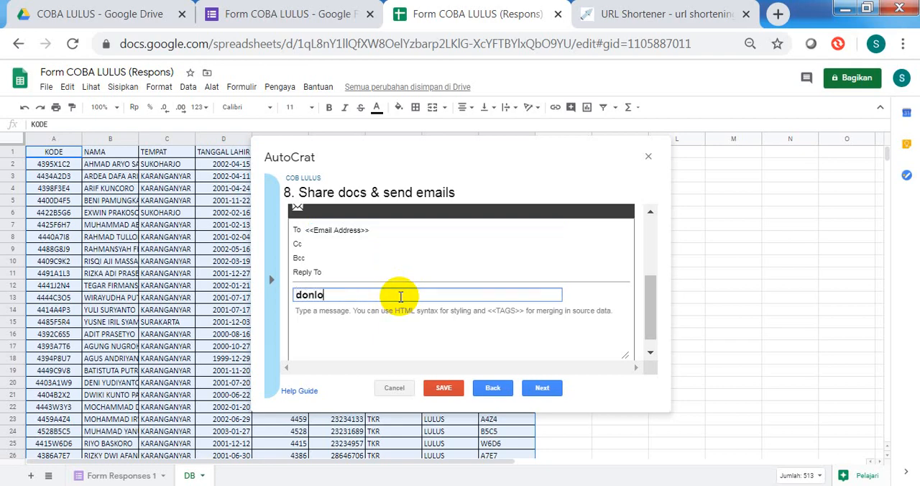
pyautogui.press('BackSpace')
pyautogui.press('BackSpace')
pyautogui.write('ownd disn')
pyautogui.press('BackSpace')
pyautogui.write('ini')
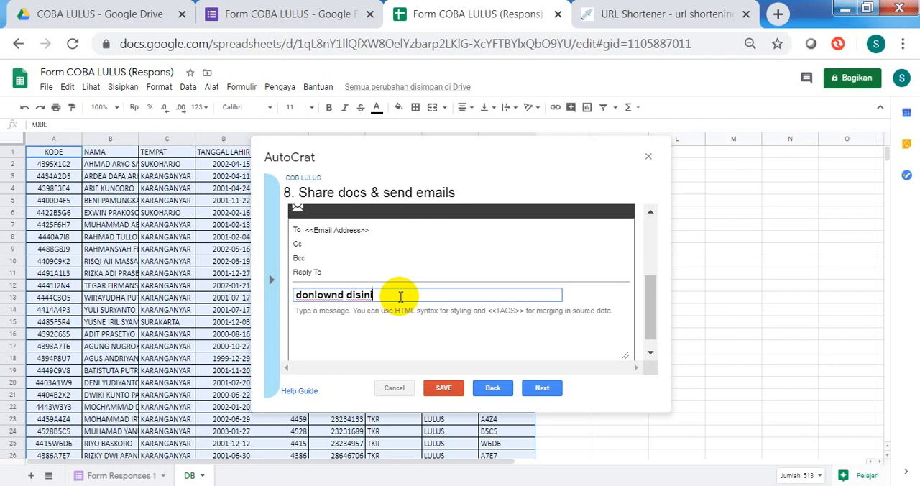
pyautogui.click(544, 389)
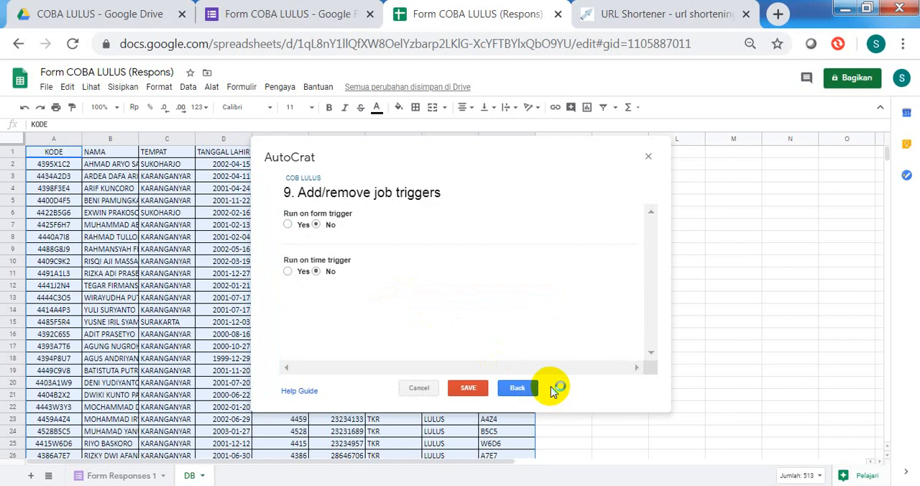
# - Set the job to run on the form trigger, allow triggers for the project, then save the job and close AutoCrat
pyautogui.click(288, 225)
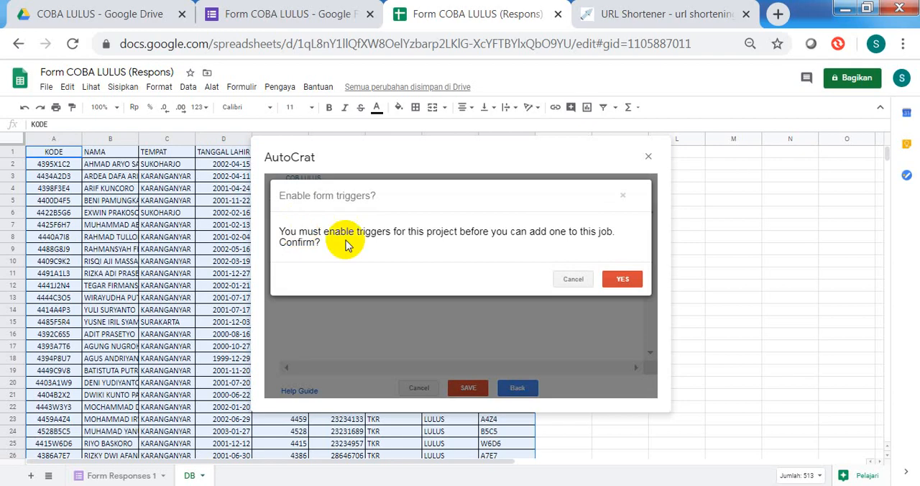
pyautogui.click(622, 280)
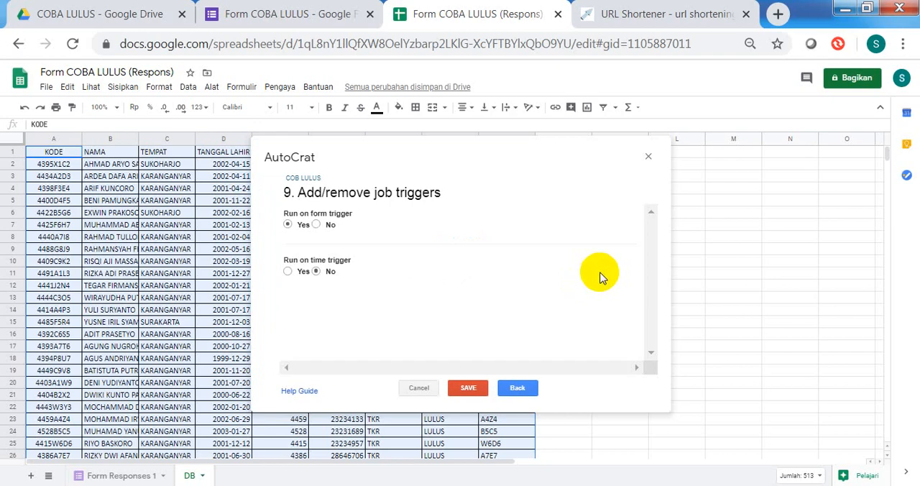
pyautogui.click(467, 389)
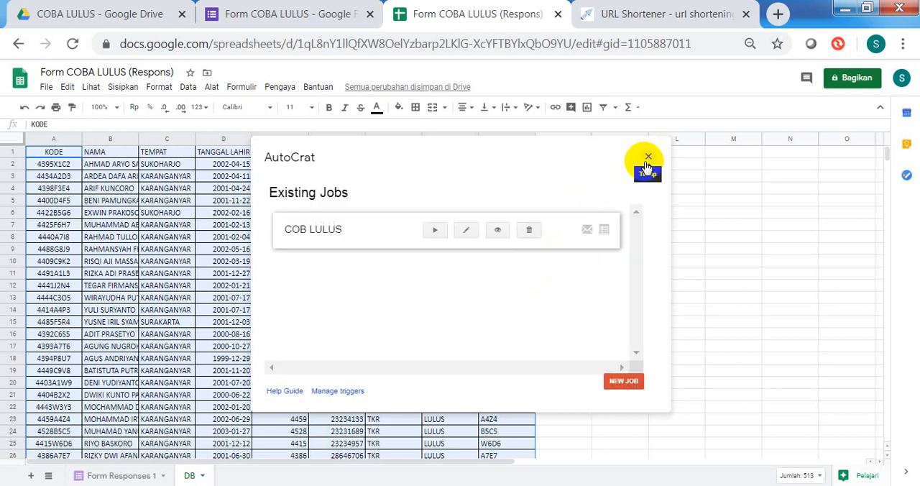
pyautogui.click(648, 160)
pyautogui.click(648, 159)
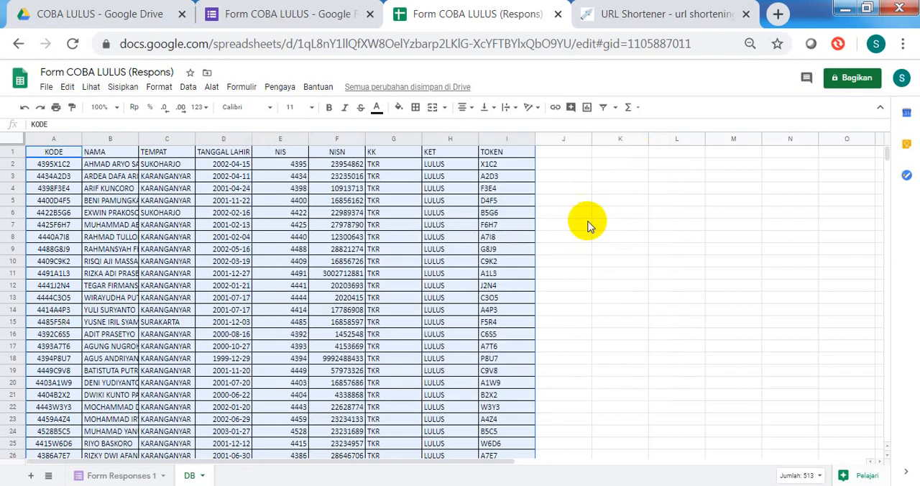
# - Display the Form Responses 1 sheet and examine its column headers from Timestamp onward
pyautogui.click(111, 478)
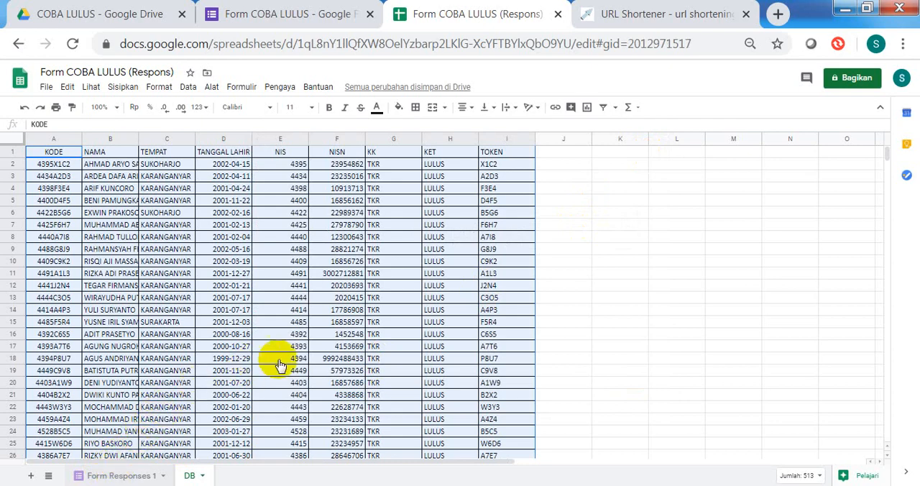
pyautogui.click(123, 476)
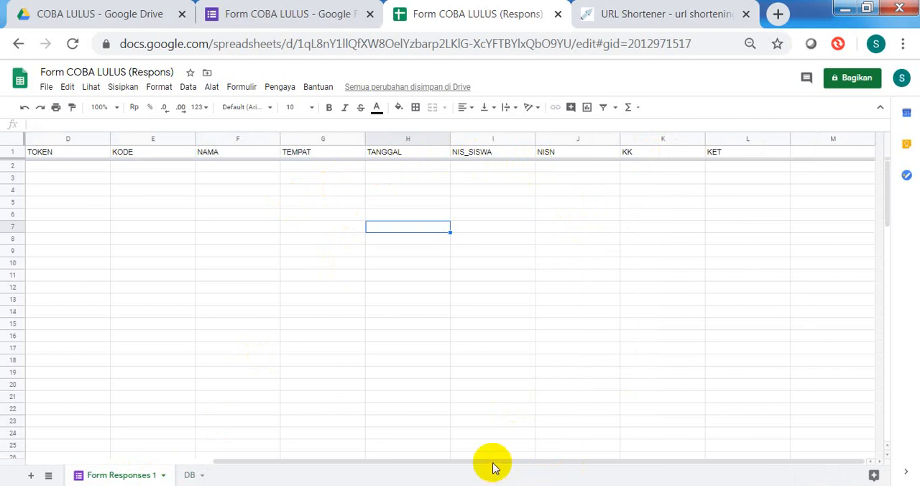
pyautogui.moveTo(491, 462); pyautogui.dragTo(327, 460)
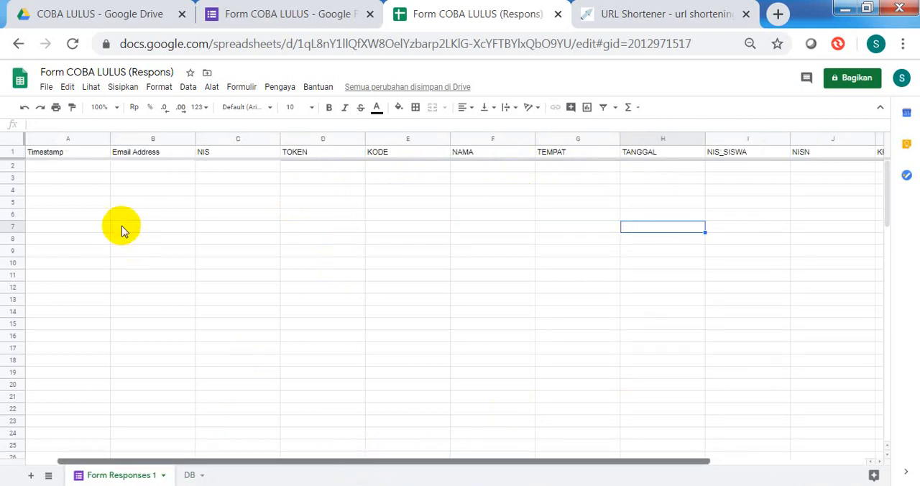
pyautogui.click(281, 462)
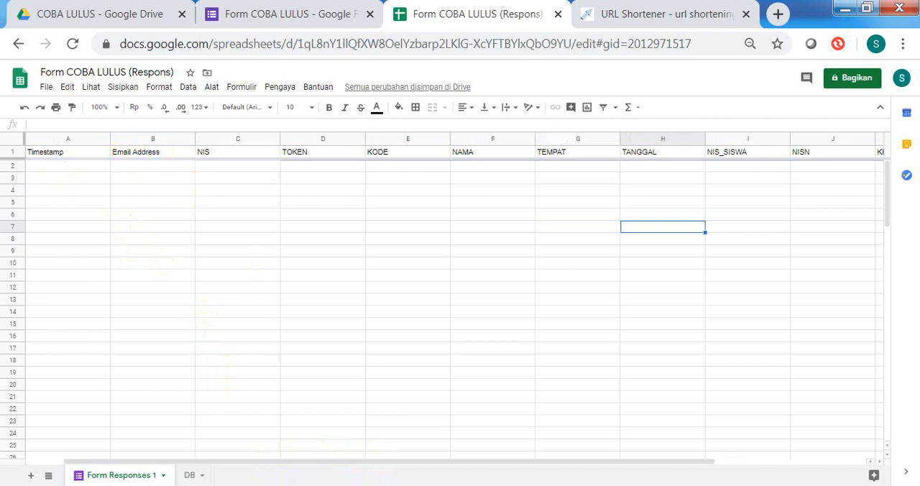
pyautogui.moveTo(423, 485)
# - Switch to the Form COBA LULUS editor and review its email, NIS and TOKEN questions
pyautogui.click(259, 18)
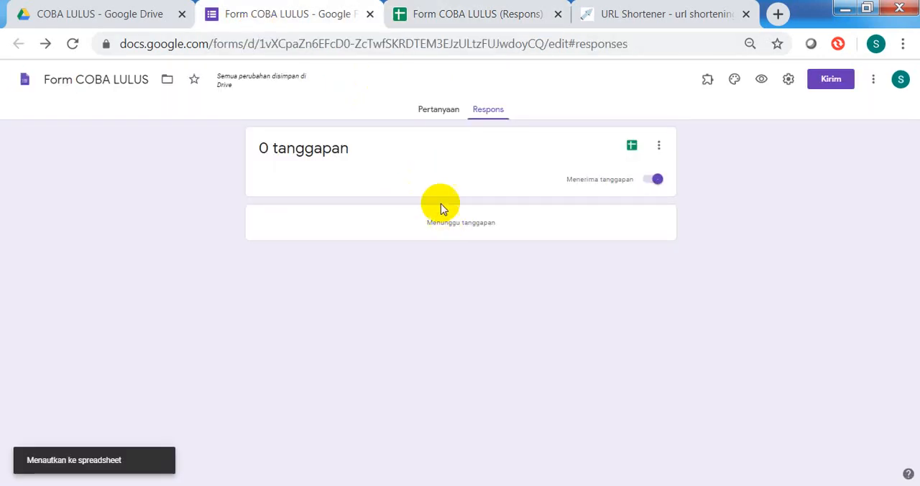
pyautogui.click(438, 115)
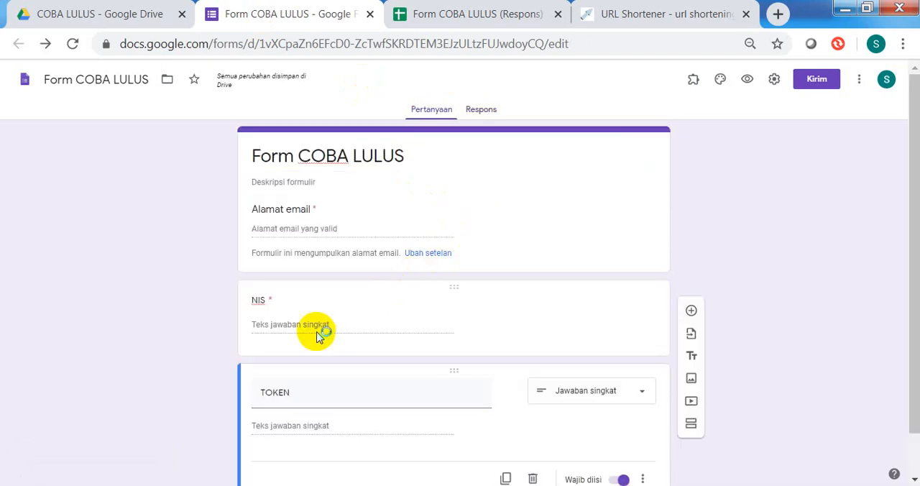
pyautogui.click(327, 412)
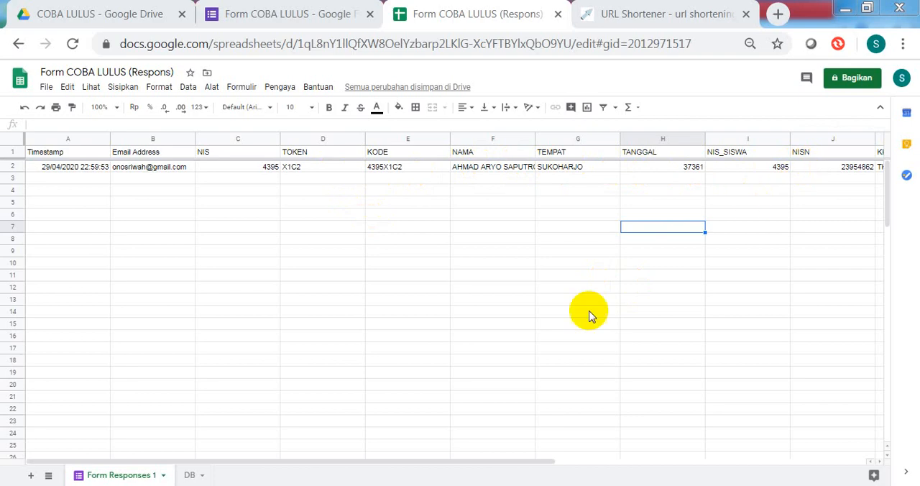
# - Examine the submitted response row in the spreadsheet across to the merged document link and merge status columns
pyautogui.moveTo(369, 467); pyautogui.dragTo(585, 461)
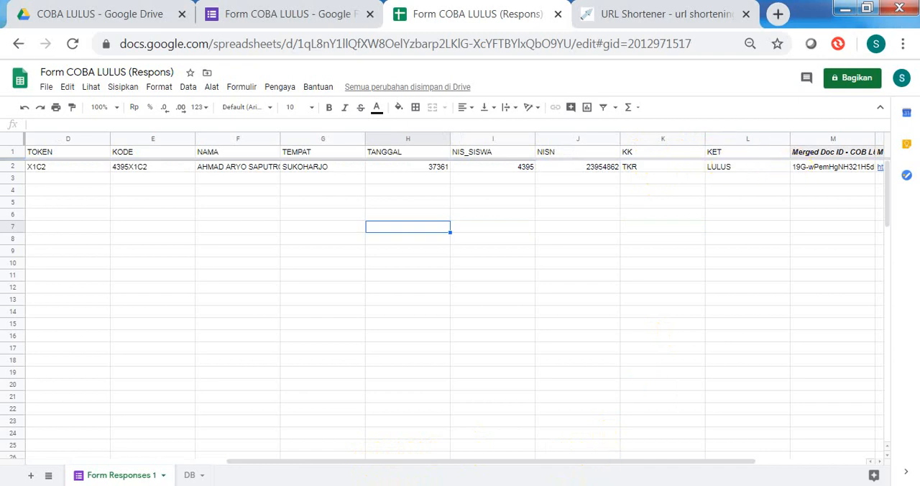
pyautogui.moveTo(604, 464); pyautogui.dragTo(812, 471)
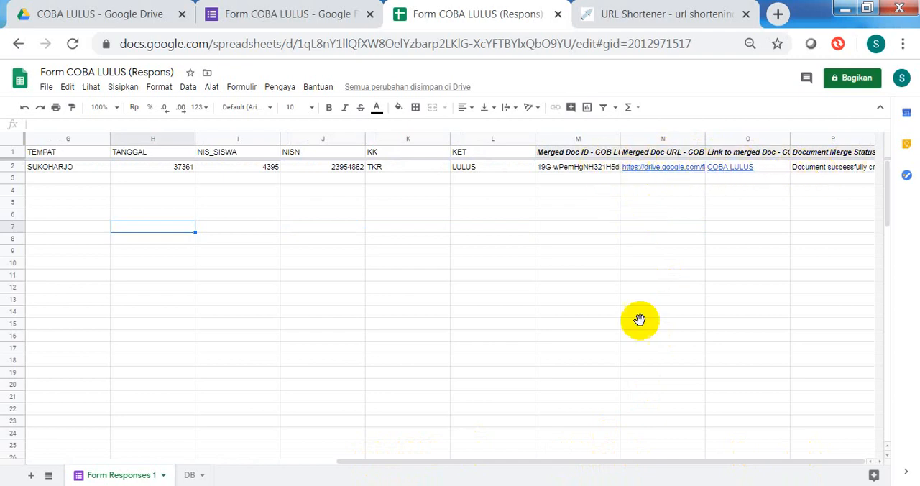
pyautogui.moveTo(644, 463); pyautogui.dragTo(359, 453)
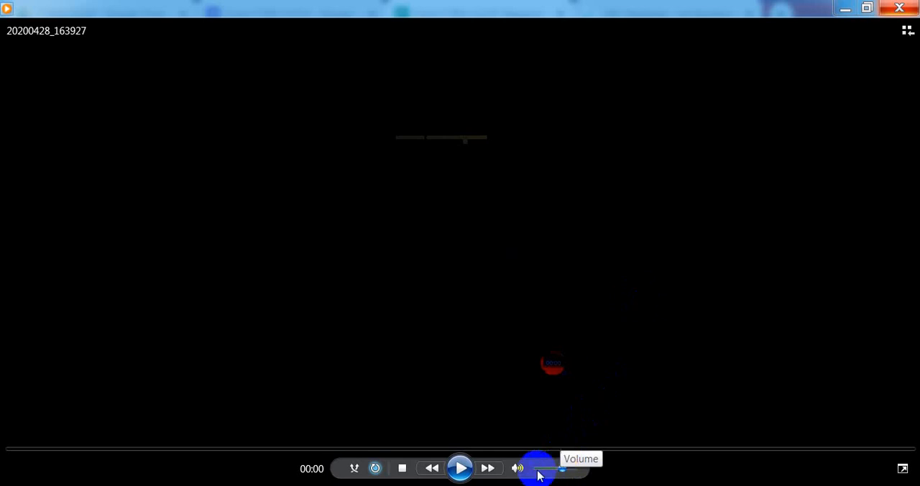
# - Play the 20200428_163927 video in the media player, then keep the current Windows color scheme without being asked again
pyautogui.click(460, 468)
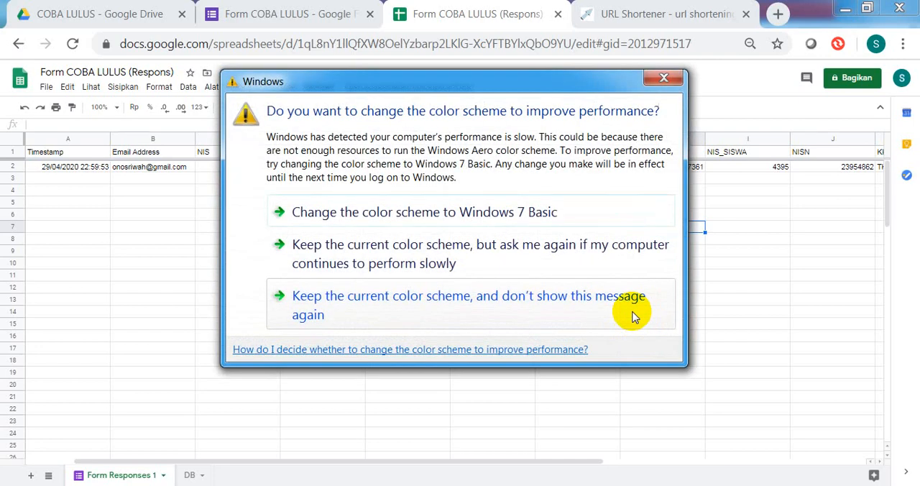
pyautogui.click(631, 314)
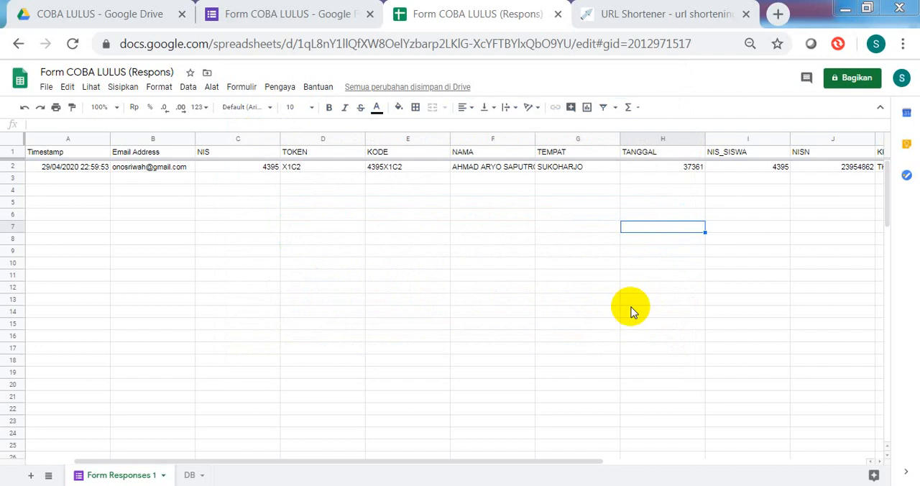